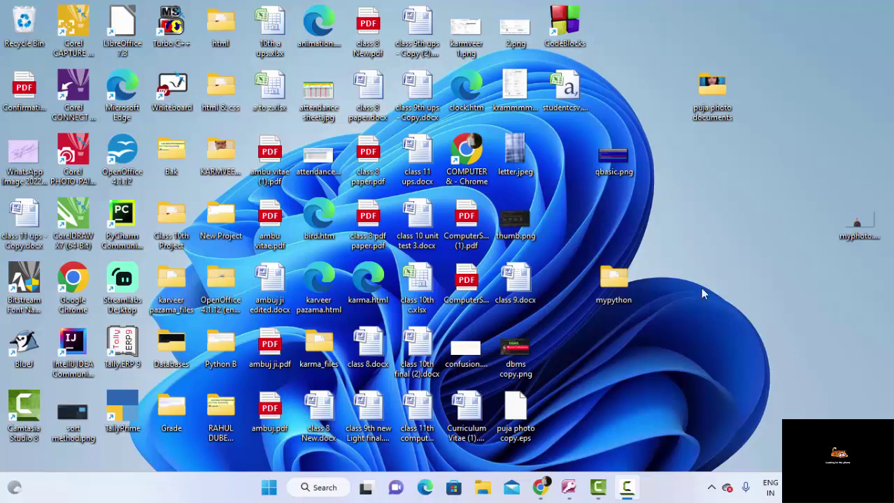
Refresh the desktop four times, then restore the Microsoft Access window from the taskbar.
{"action": "right_click", "coordinate": [697, 208]}
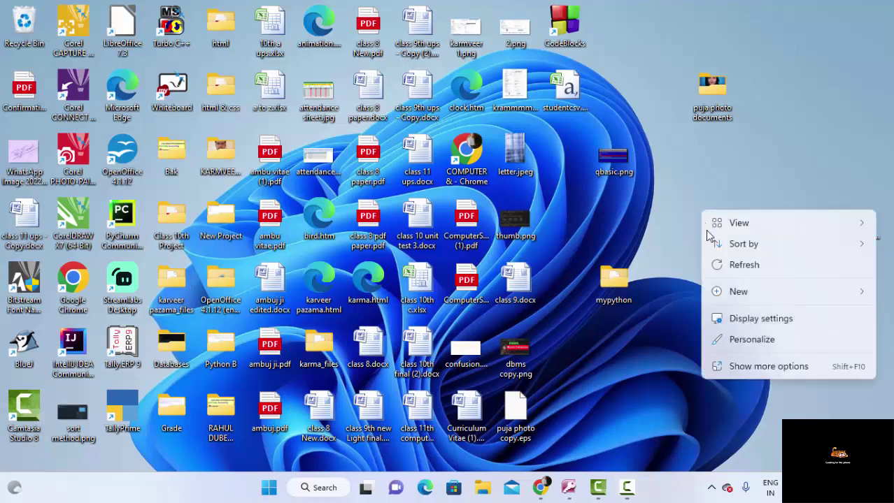
{"action": "left_click", "coordinate": [728, 264]}
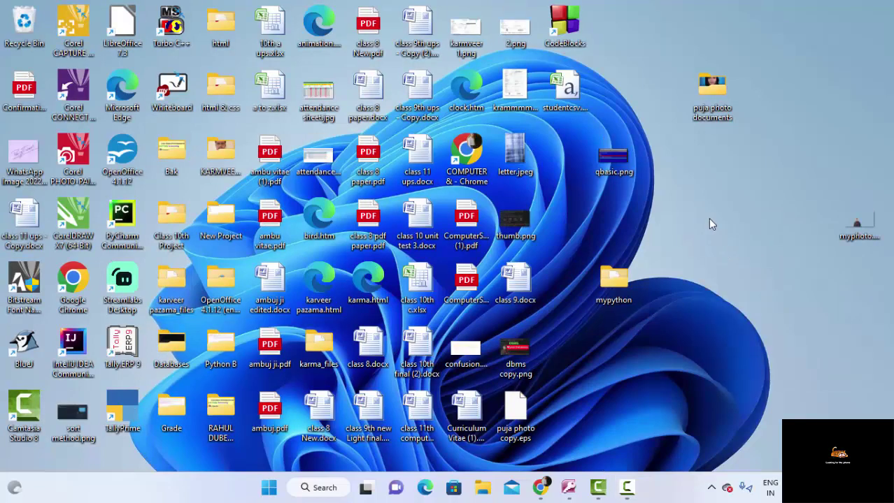
{"action": "right_click", "coordinate": [709, 219]}
{"action": "left_click", "coordinate": [735, 274]}
{"action": "right_click", "coordinate": [697, 181]}
{"action": "left_click", "coordinate": [716, 234]}
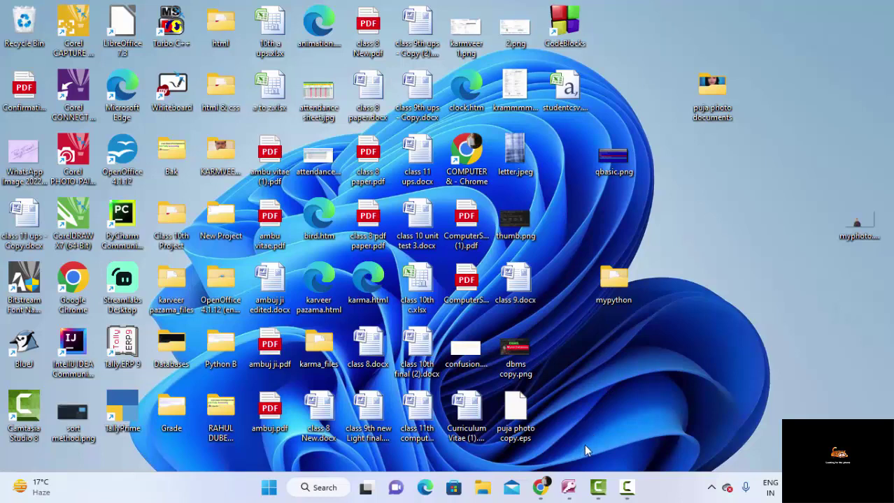
{"action": "right_click", "coordinate": [658, 186]}
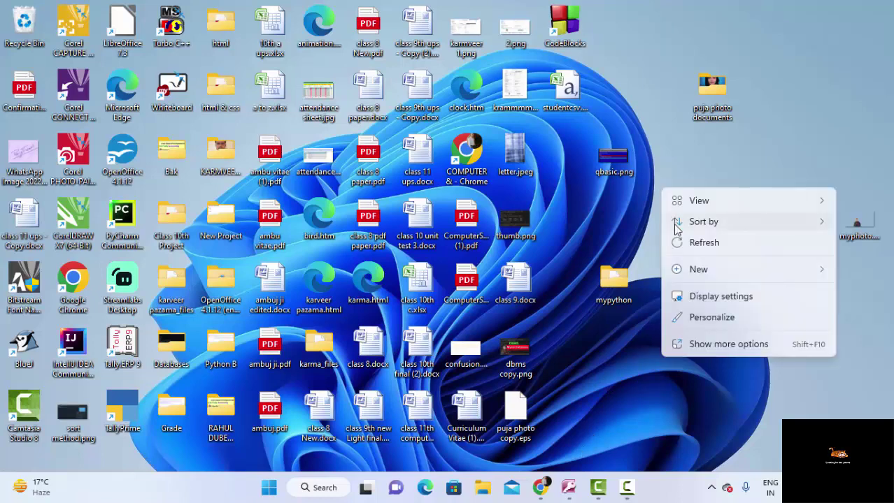
{"action": "left_click", "coordinate": [678, 241]}
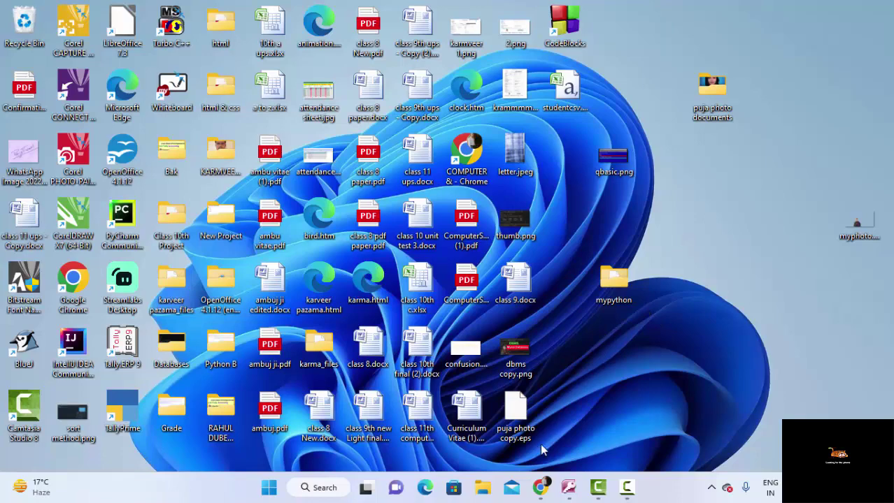
{"action": "left_click", "coordinate": [576, 491]}
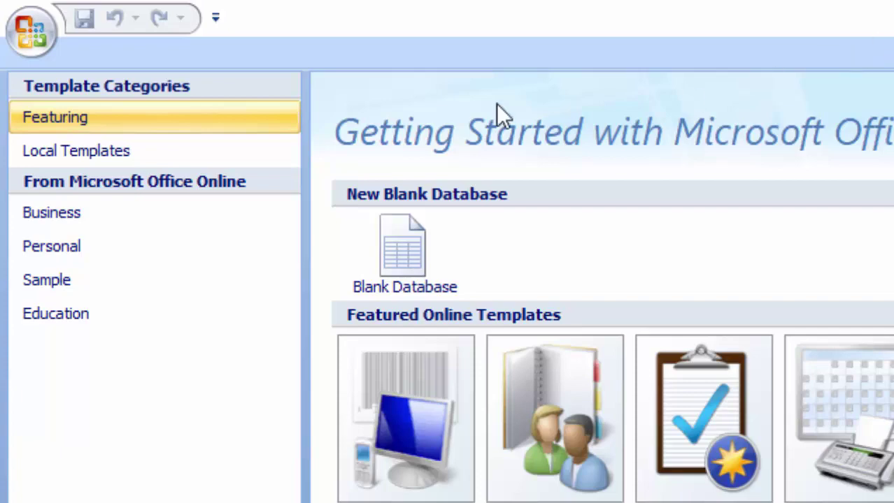
Create a blank database with the default file name Database53.accdb.
{"action": "left_click", "coordinate": [416, 251]}
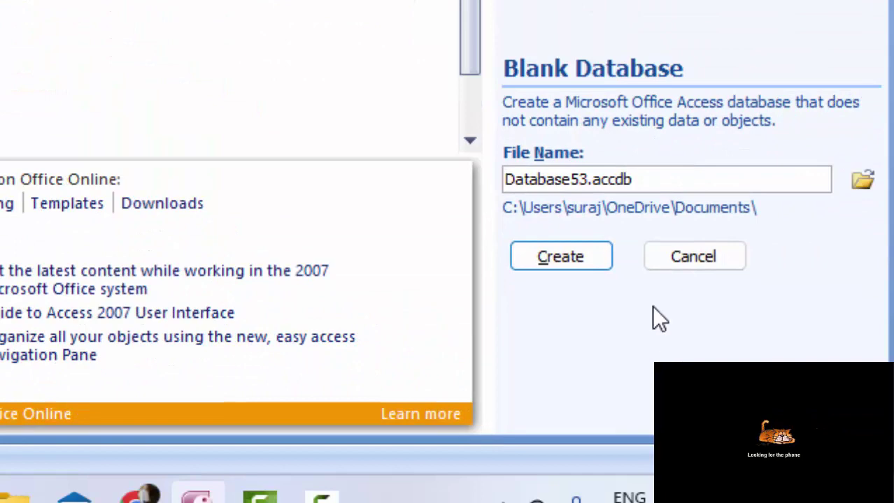
{"action": "left_click", "coordinate": [560, 257]}
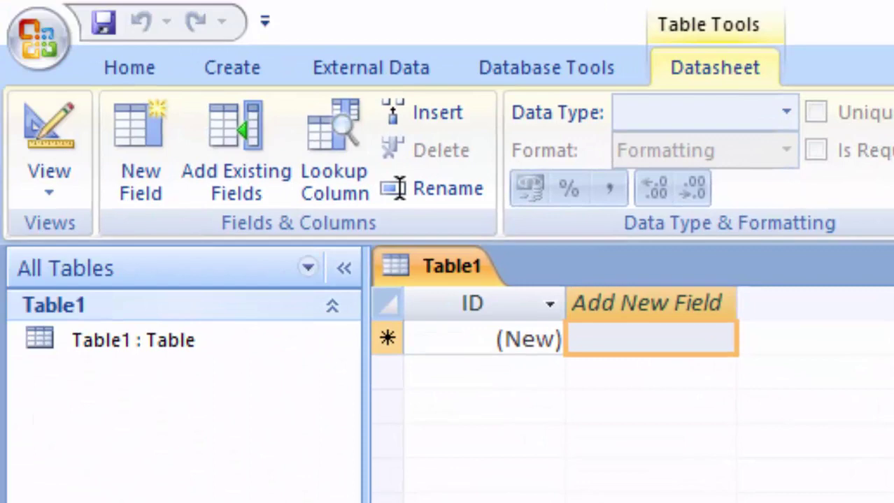
Switch Table1 to Design View and save it under the name ScholarT.
{"action": "left_click", "coordinate": [54, 156]}
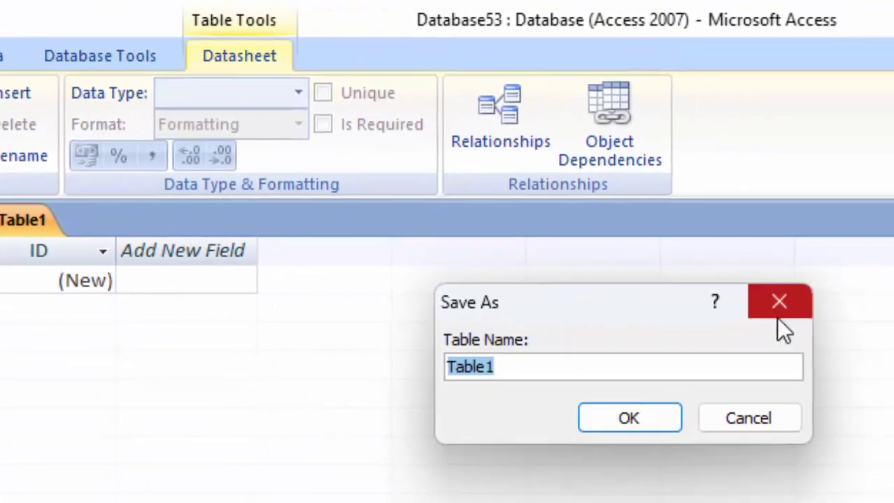
{"action": "left_click", "coordinate": [777, 306]}
{"action": "left_click", "coordinate": [40, 160]}
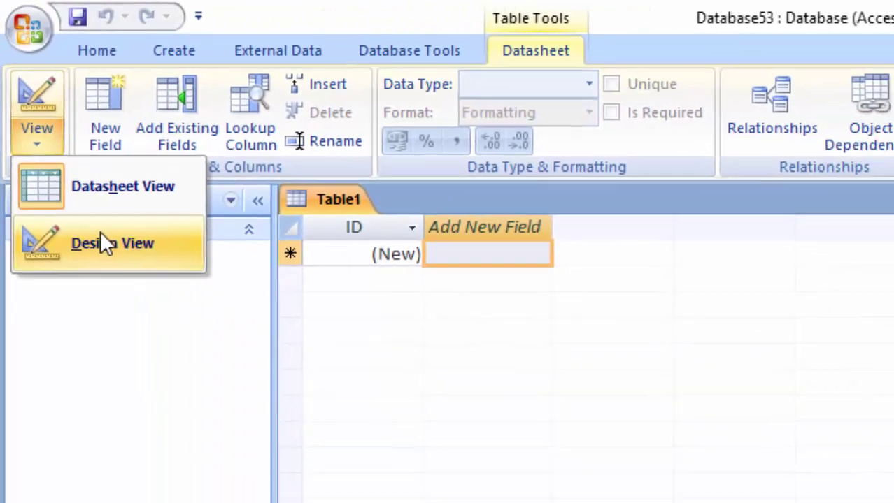
{"action": "left_click", "coordinate": [110, 256]}
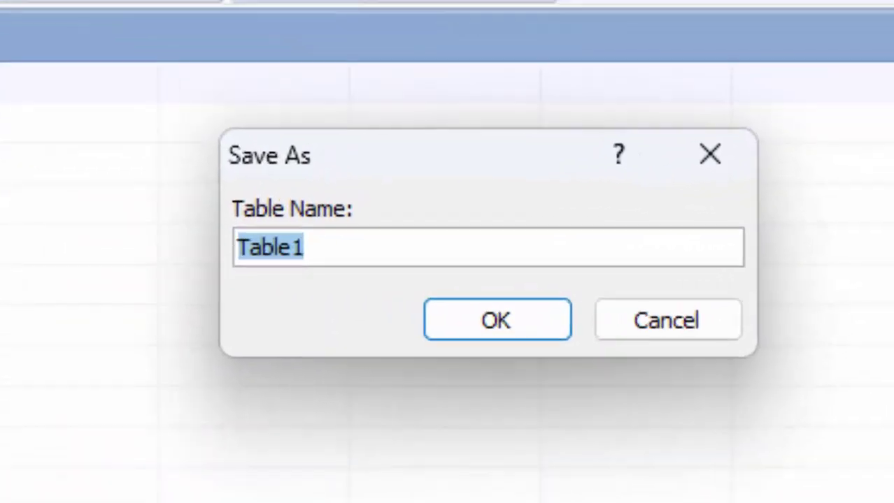
{"action": "key", "text": "BackSpace"}
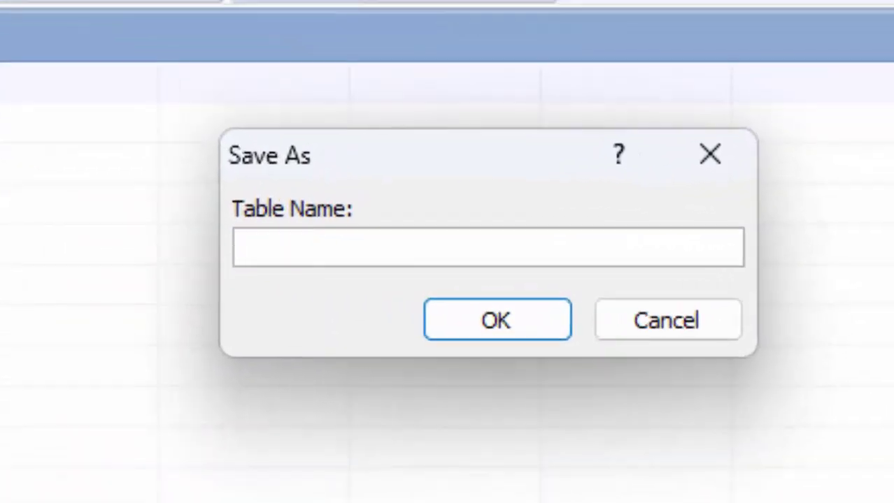
{"action": "type", "text": "S"}
{"action": "type", "text": "ch"}
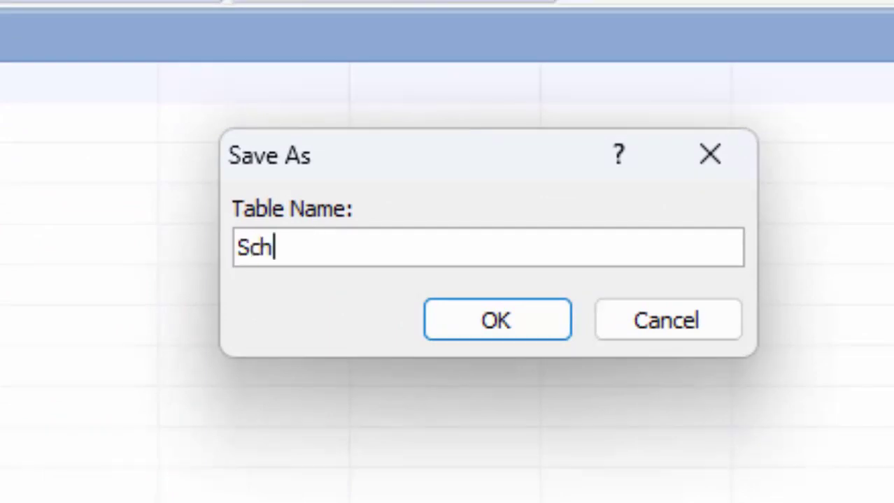
{"action": "type", "text": "or"}
{"action": "key", "text": "BackSpace"}
{"action": "type", "text": "lar"}
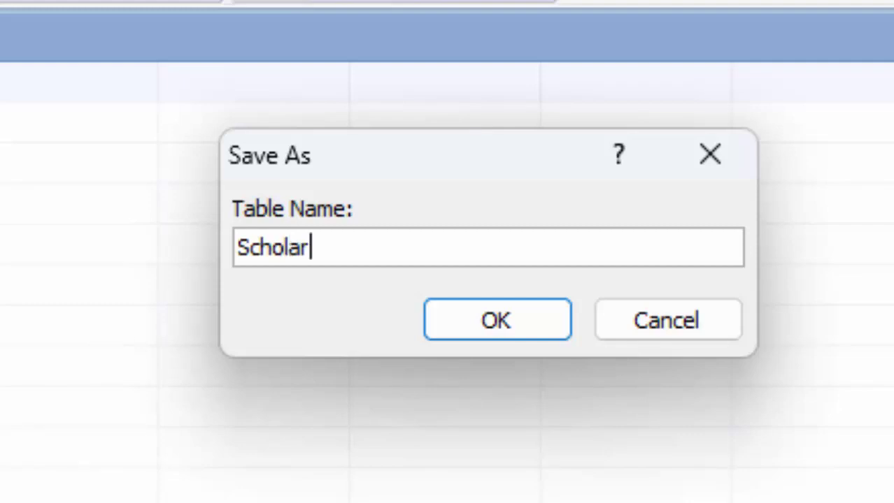
{"action": "type", "text": "T"}
{"action": "key", "text": "Return"}
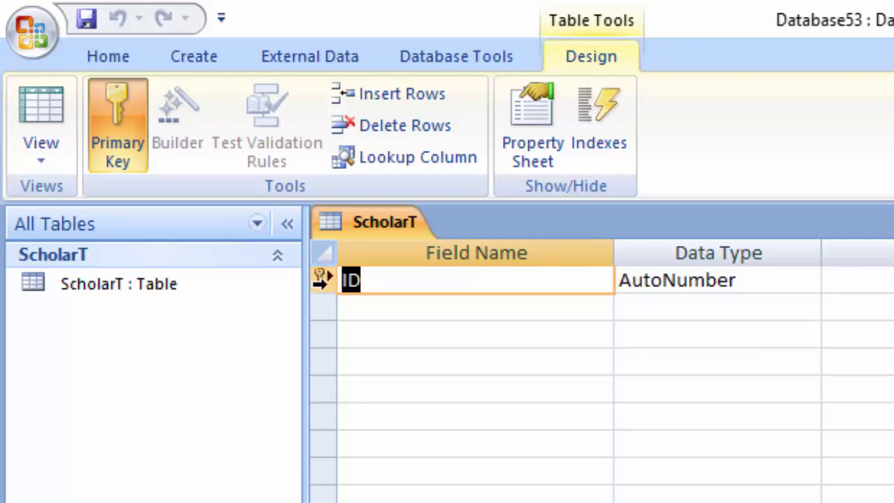
{"action": "mouse_move", "coordinate": [89, 189]}
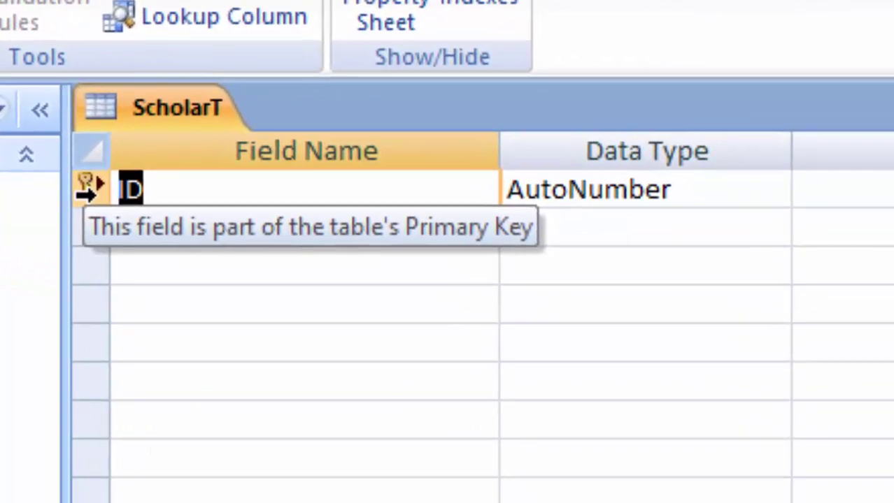
Rename the ID key field to Scholar Id and set its data type to Text.
{"action": "key", "text": "BackSpace"}
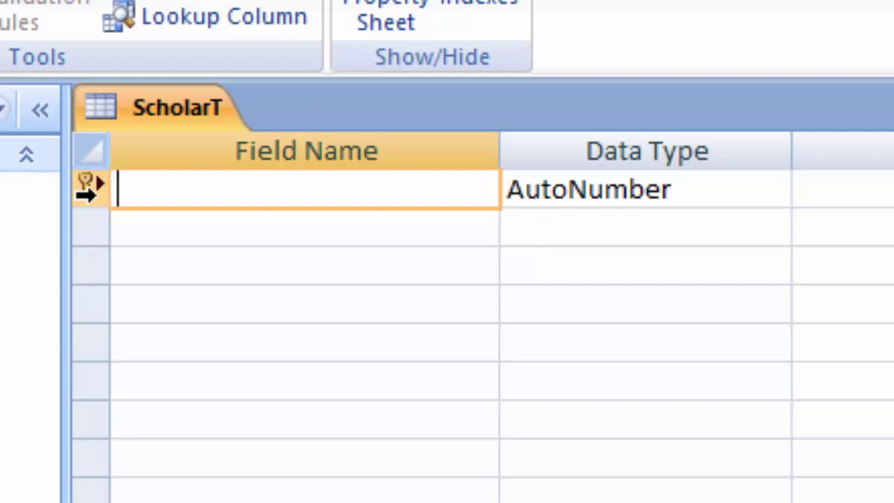
{"action": "type", "text": "Schola"}
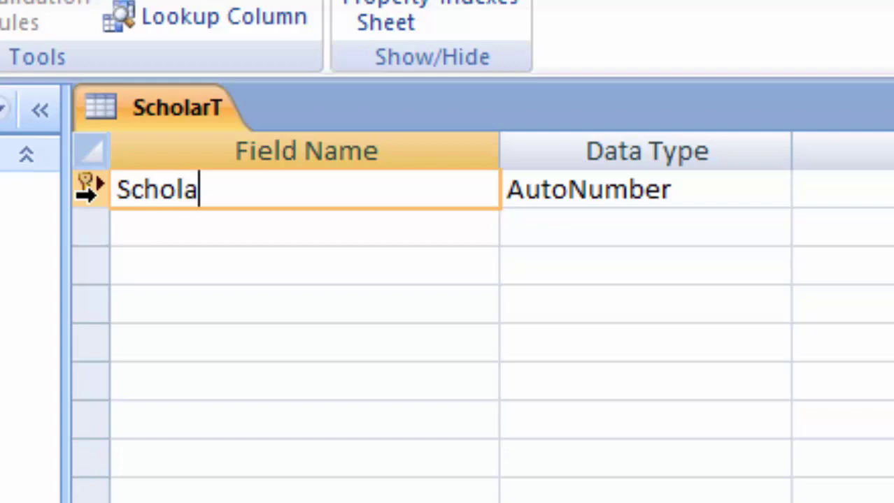
{"action": "type", "text": "r"}
{"action": "type", "text": " Id"}
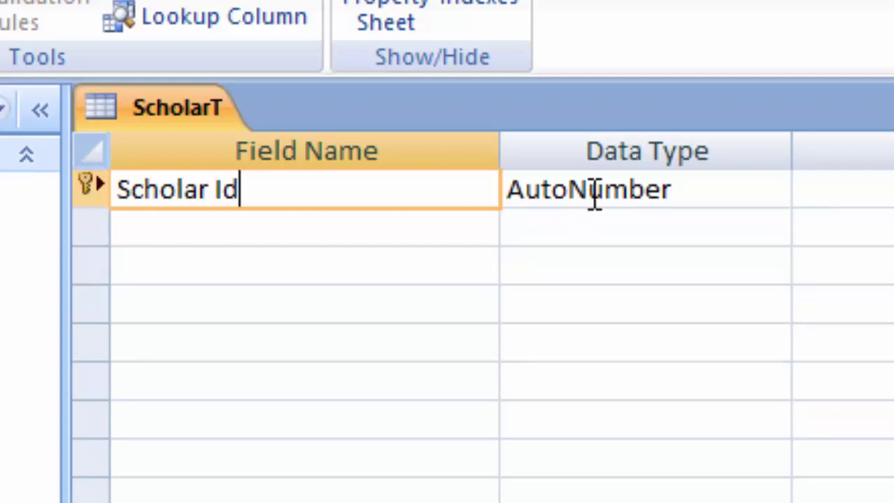
{"action": "left_click", "coordinate": [713, 183]}
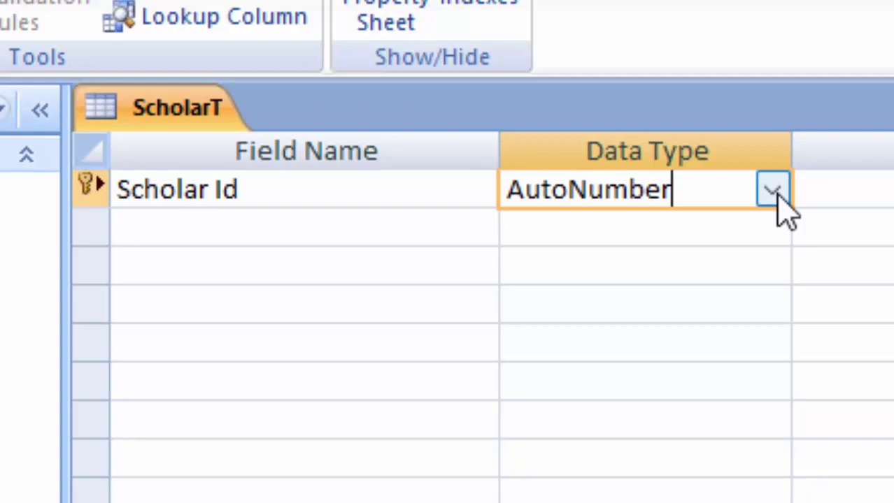
{"action": "left_click", "coordinate": [775, 193]}
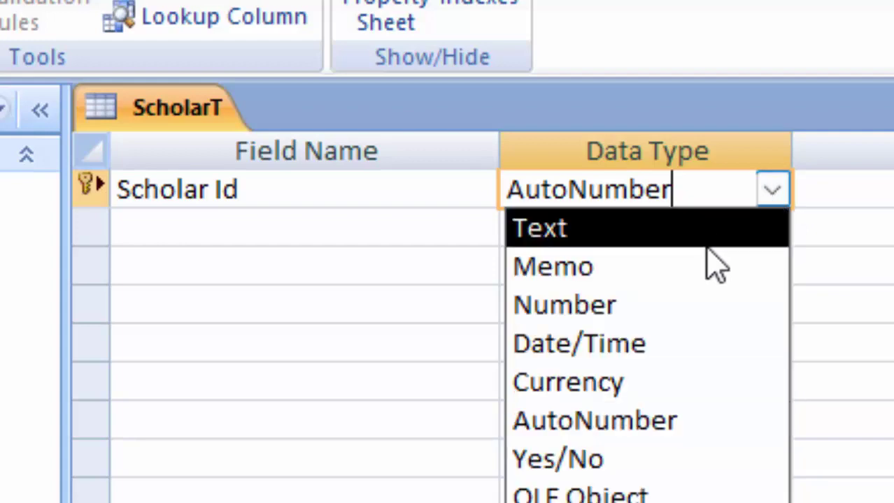
{"action": "left_click", "coordinate": [724, 236]}
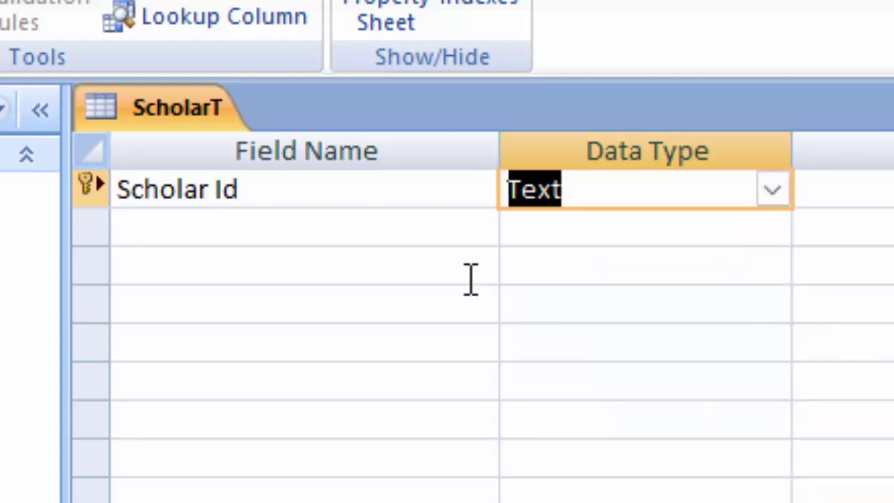
Add a second field named Class.
{"action": "left_click", "coordinate": [223, 223]}
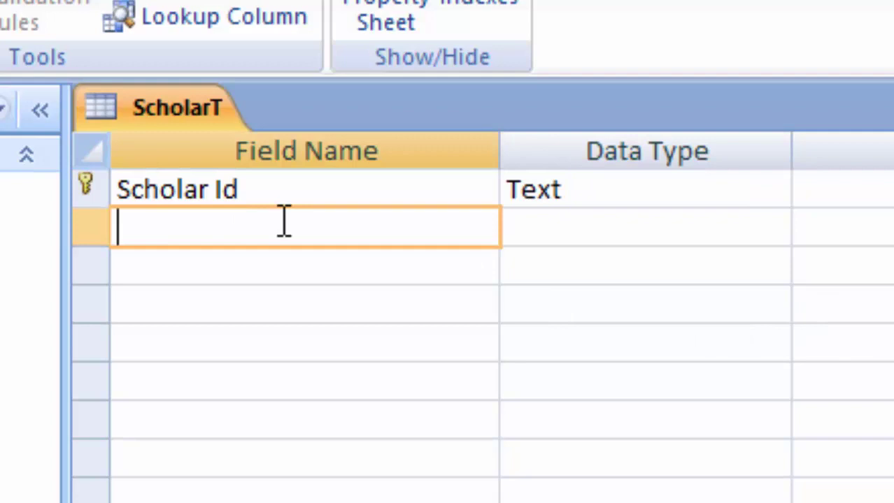
{"action": "type", "text": "Class"}
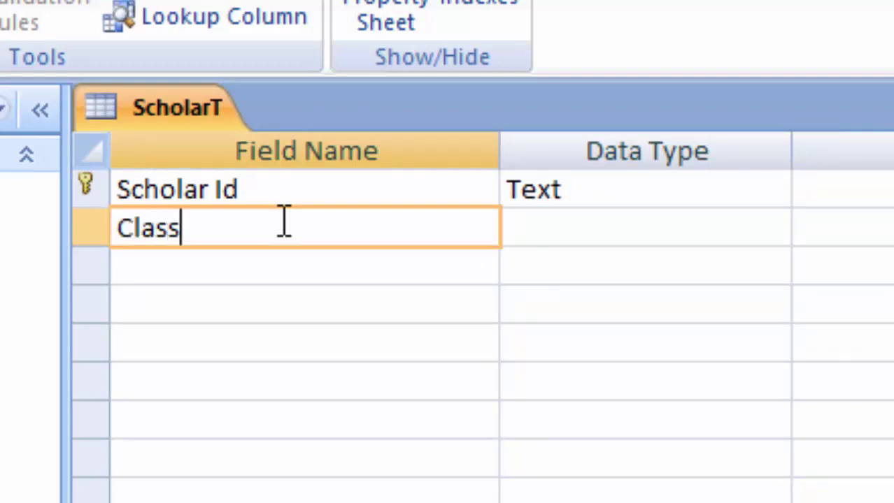
{"action": "left_click", "coordinate": [567, 230]}
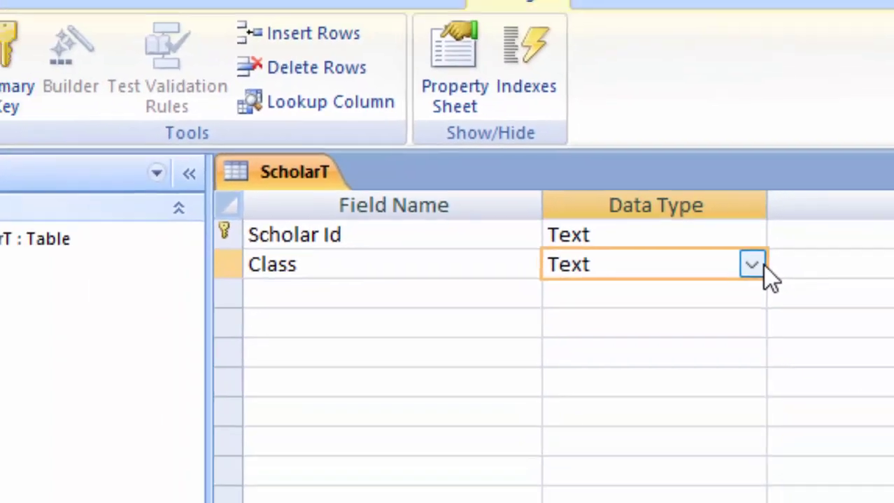
Start a typed-values Lookup Wizard for Class and enter X, XI, XII and BCA I.
{"action": "left_click", "coordinate": [787, 231]}
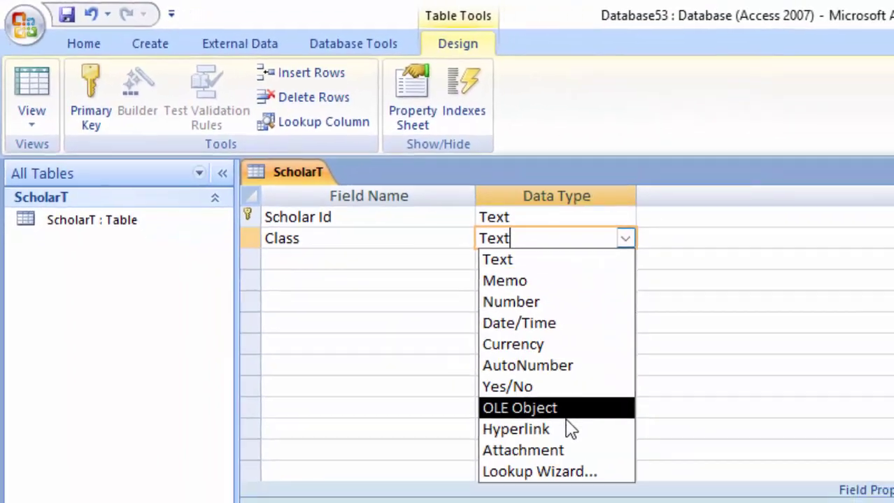
{"action": "left_click", "coordinate": [534, 470]}
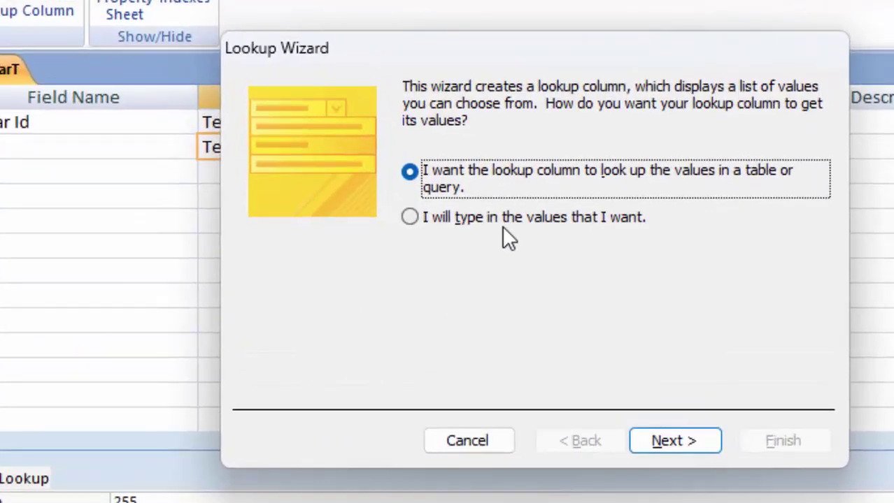
{"action": "left_click", "coordinate": [503, 231]}
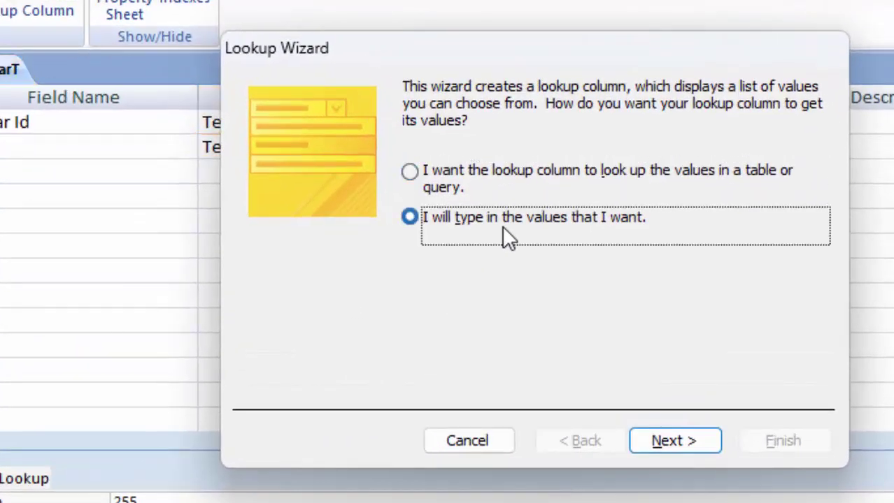
{"action": "left_click", "coordinate": [675, 442]}
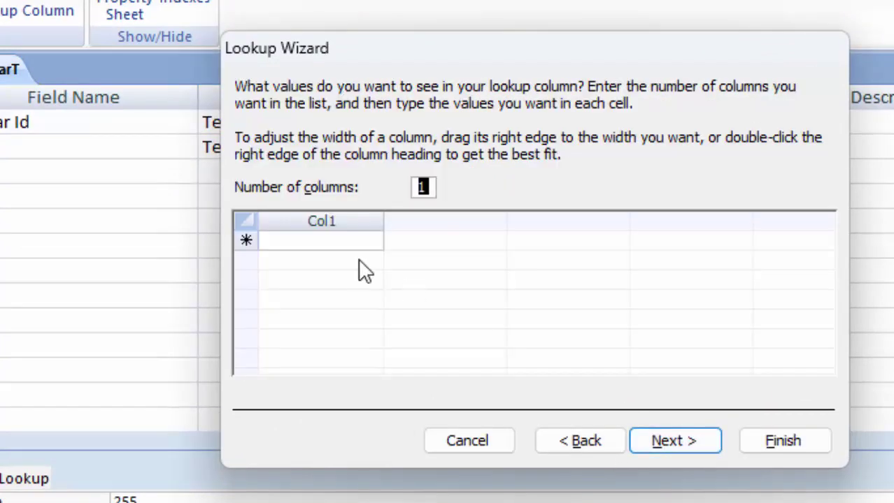
{"action": "left_click", "coordinate": [348, 242]}
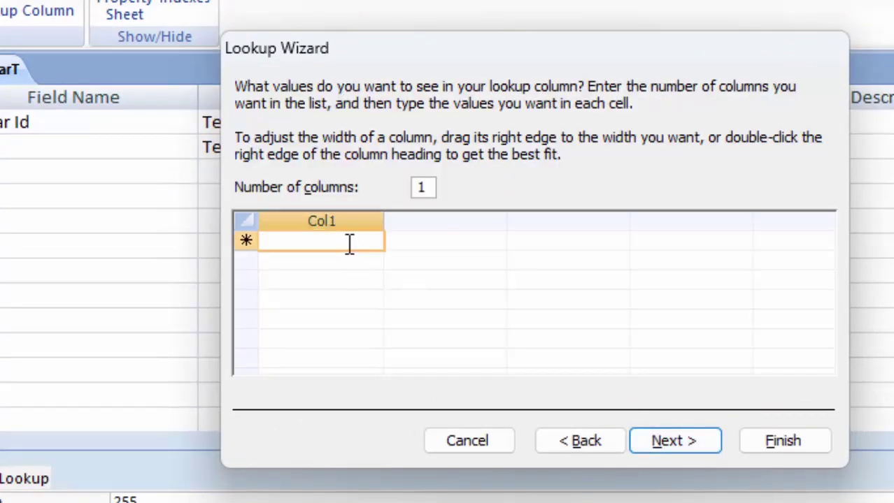
{"action": "type", "text": "X"}
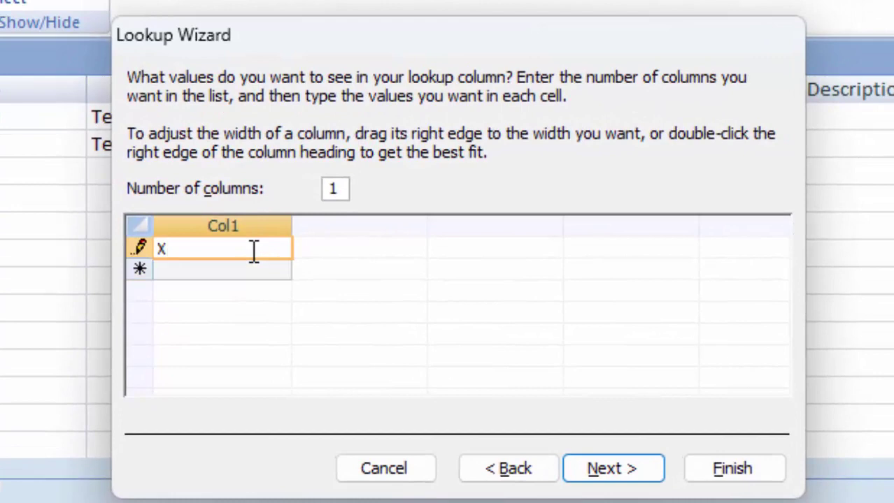
{"action": "key", "text": "Return"}
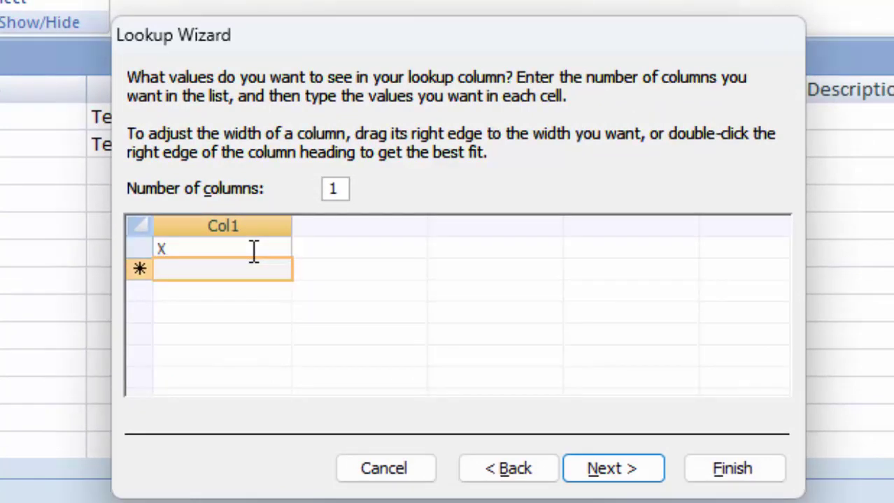
{"action": "type", "text": "XI"}
{"action": "key", "text": "Return"}
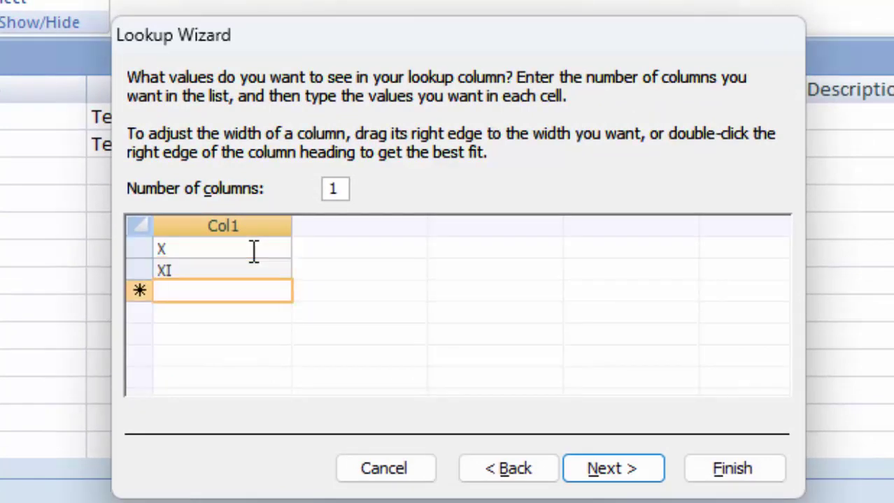
{"action": "type", "text": "XII"}
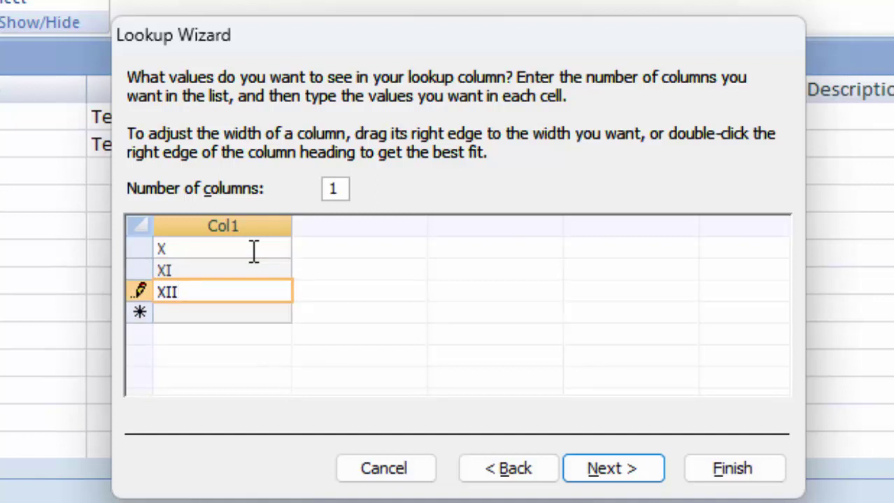
{"action": "key", "text": "Return"}
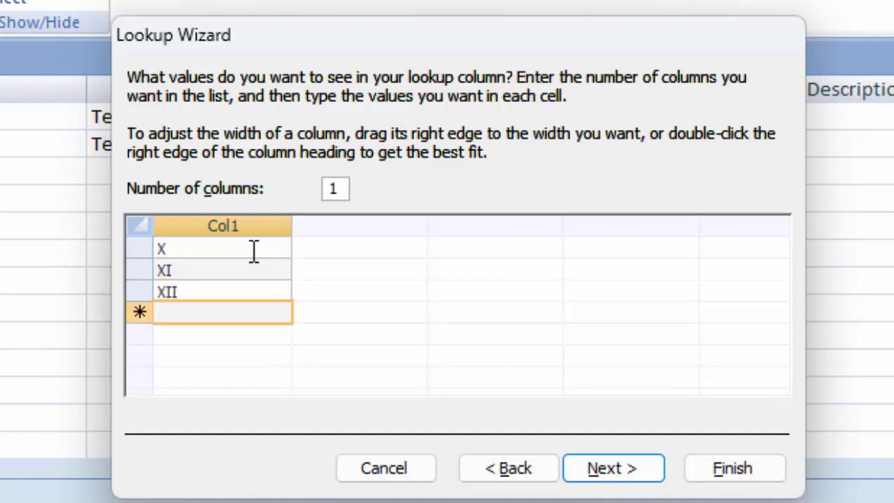
{"action": "type", "text": "BCA "}
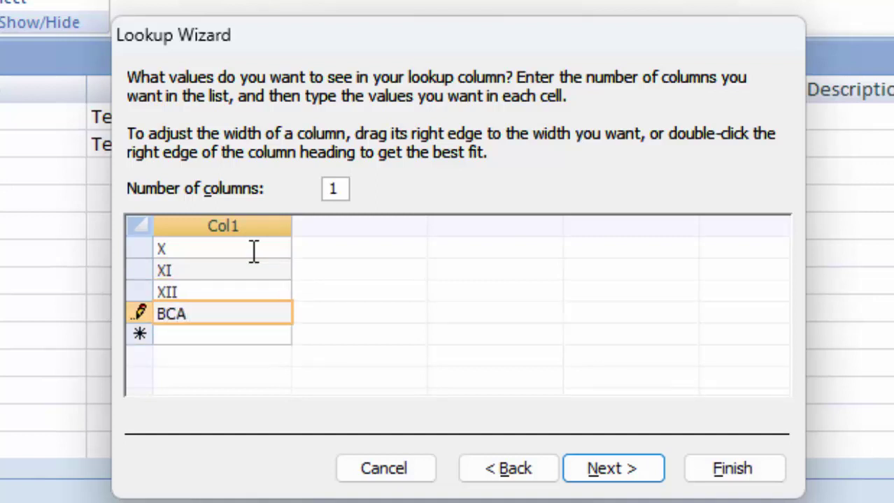
{"action": "type", "text": "I"}
{"action": "key", "text": "Return"}
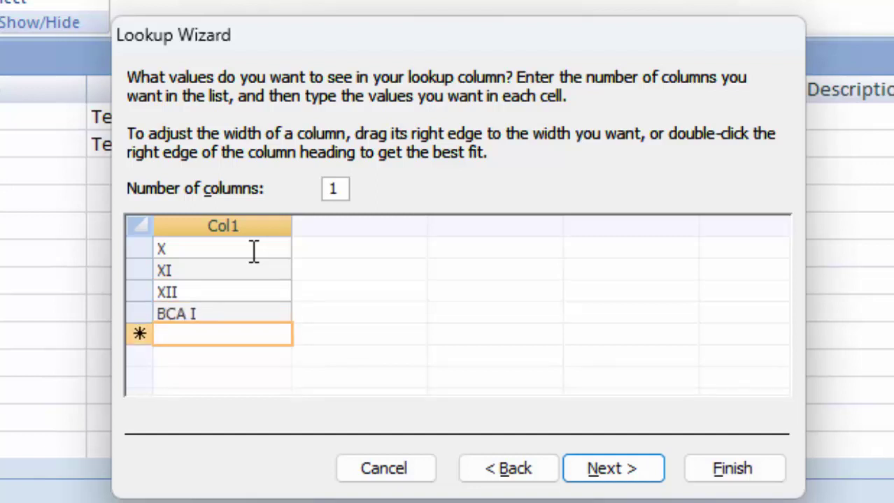
Add BCAII and BCAIII to the list and finish the Class lookup column.
{"action": "type", "text": "BCA"}
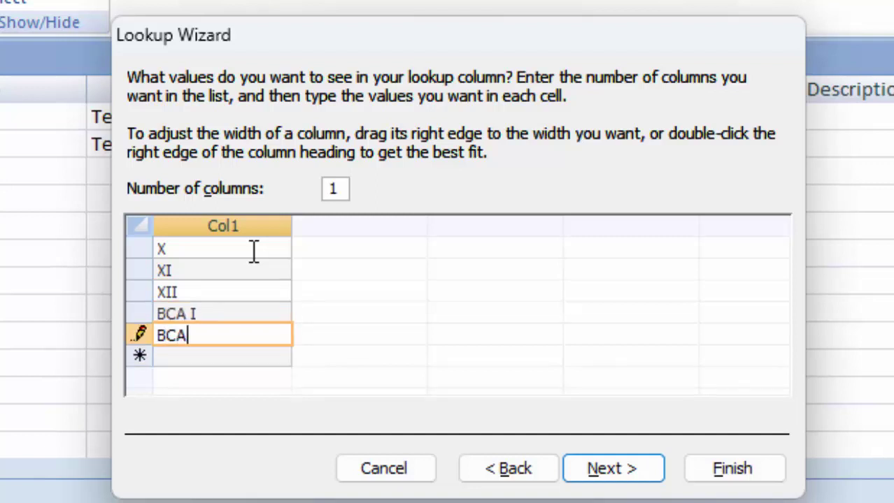
{"action": "type", "text": "!!"}
{"action": "key", "text": "BackSpace"}
{"action": "key", "text": "BackSpace"}
{"action": "key", "text": "BackSpace"}
{"action": "type", "text": "BCA"}
{"action": "type", "text": "ii"}
{"action": "key", "text": "BackSpace"}
{"action": "key", "text": "BackSpace"}
{"action": "type", "text": "II"}
{"action": "left_click", "coordinate": [228, 357]}
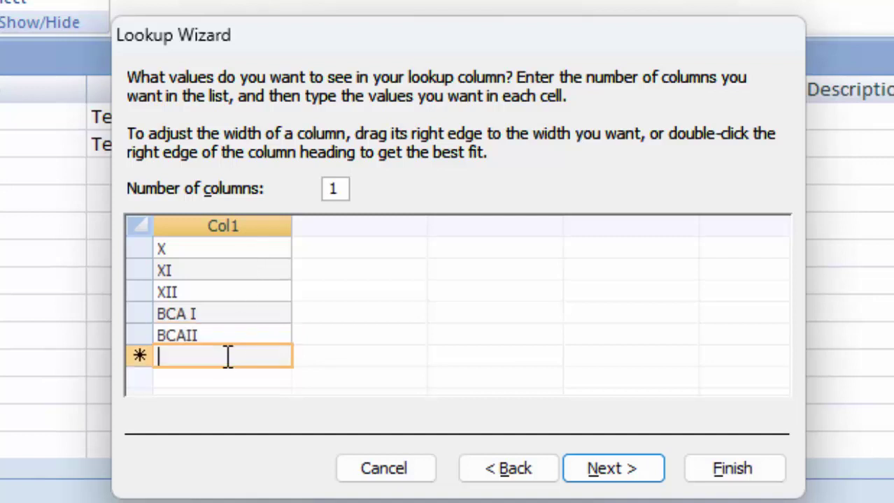
{"action": "type", "text": "BCA"}
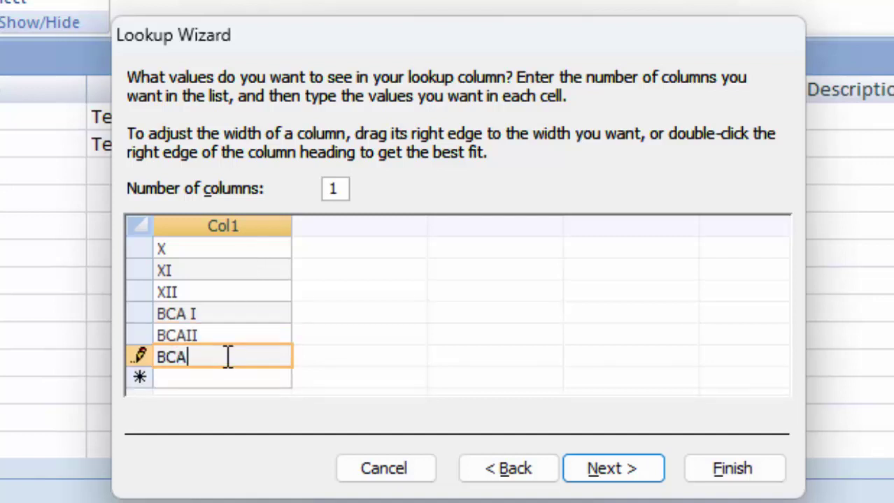
{"action": "type", "text": "II"}
{"action": "type", "text": "I"}
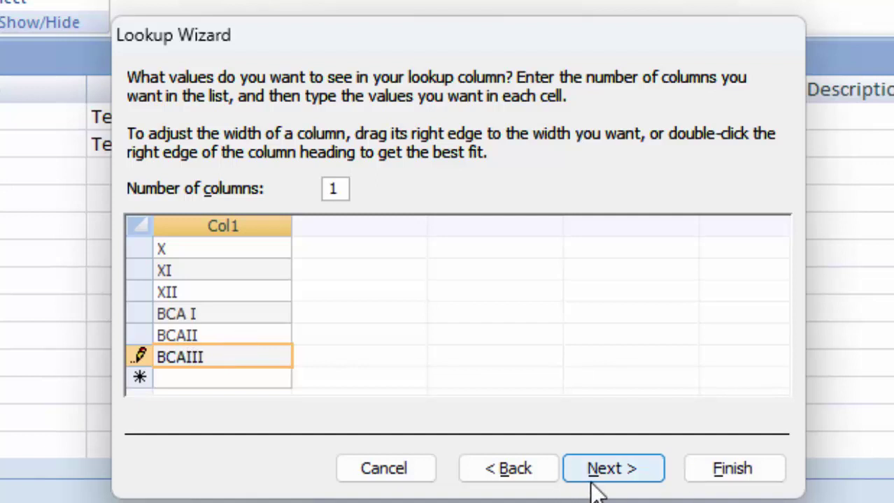
{"action": "left_click", "coordinate": [607, 477]}
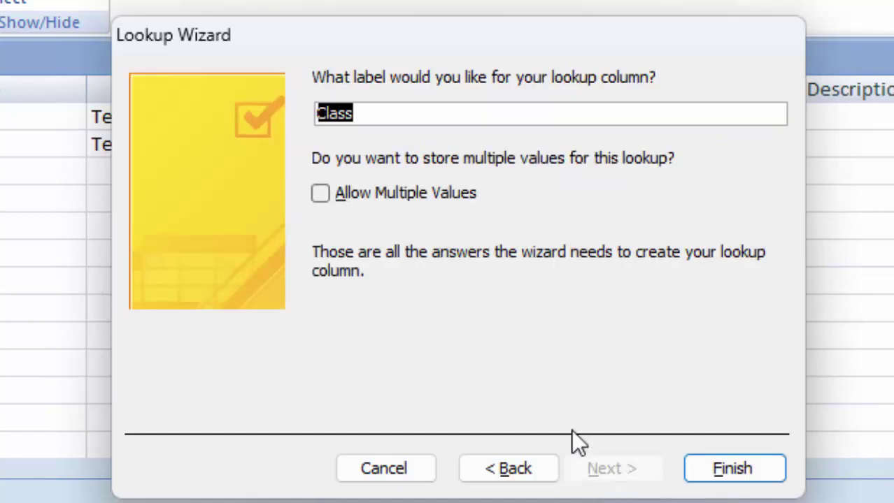
{"action": "left_click", "coordinate": [778, 467]}
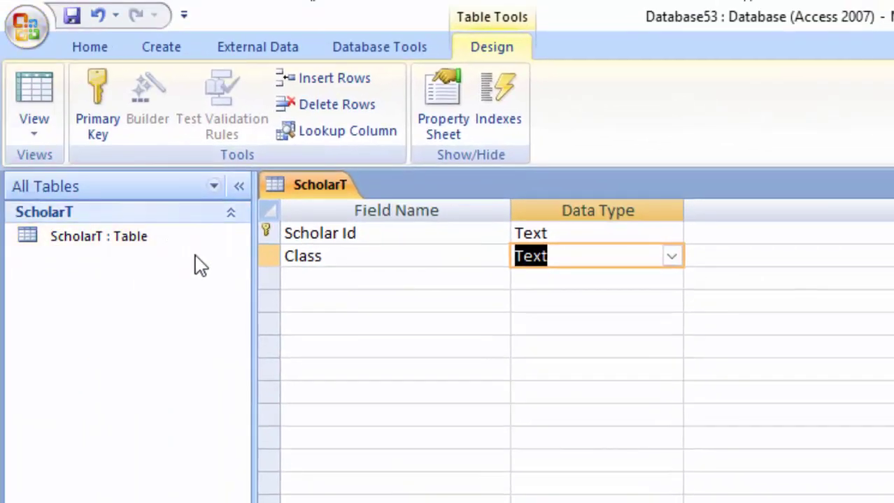
Add a Sec field and start a typed-values Lookup Wizard for it.
{"action": "left_click", "coordinate": [320, 279]}
{"action": "type", "text": "S"}
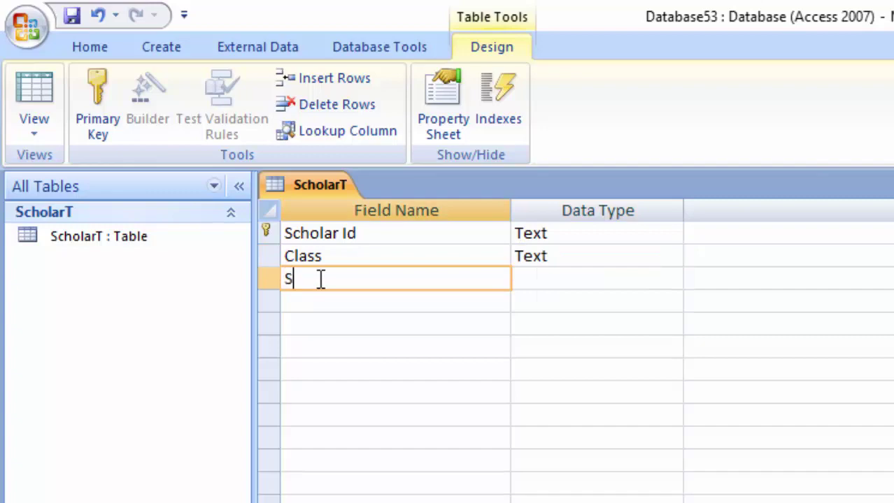
{"action": "type", "text": "ec"}
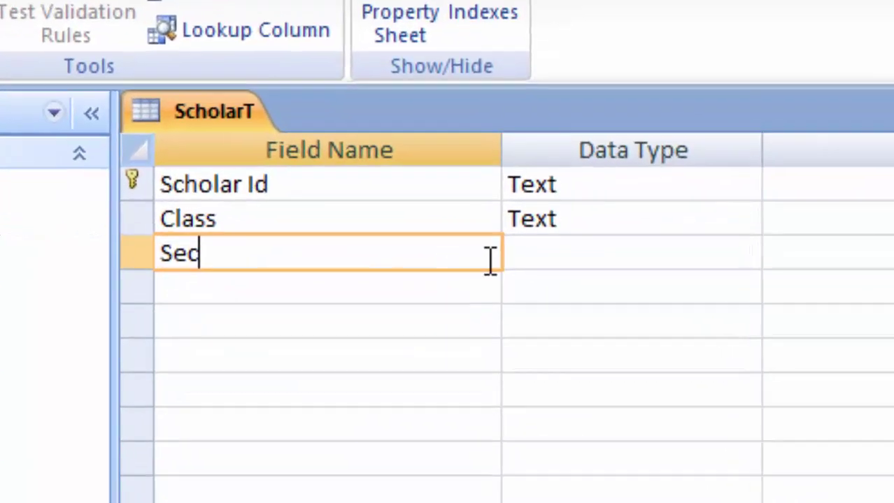
{"action": "left_click", "coordinate": [586, 253]}
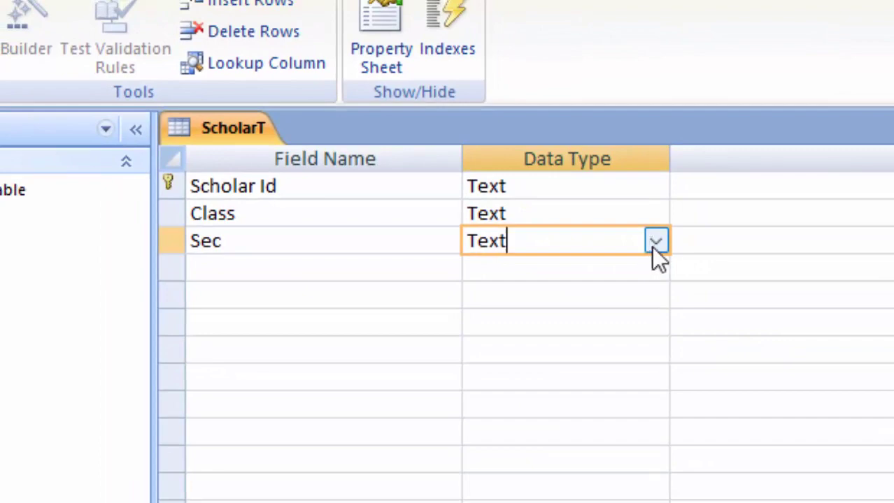
{"action": "left_click", "coordinate": [655, 242]}
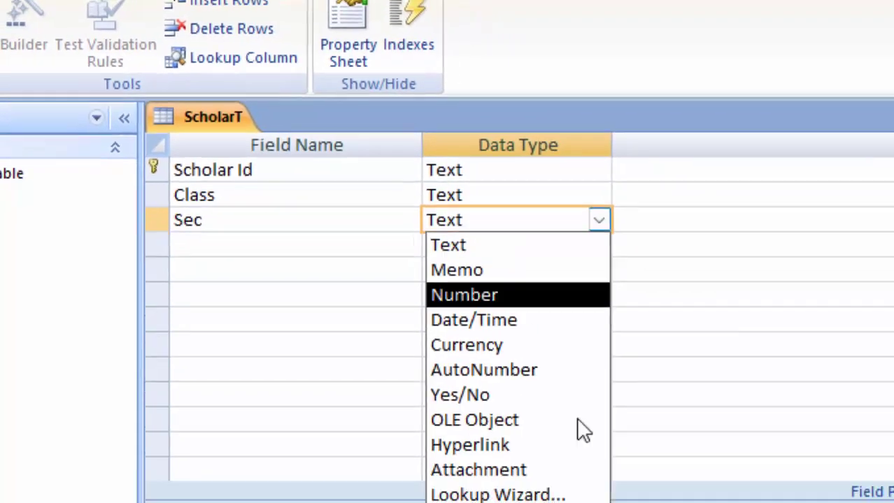
{"action": "left_click", "coordinate": [525, 465]}
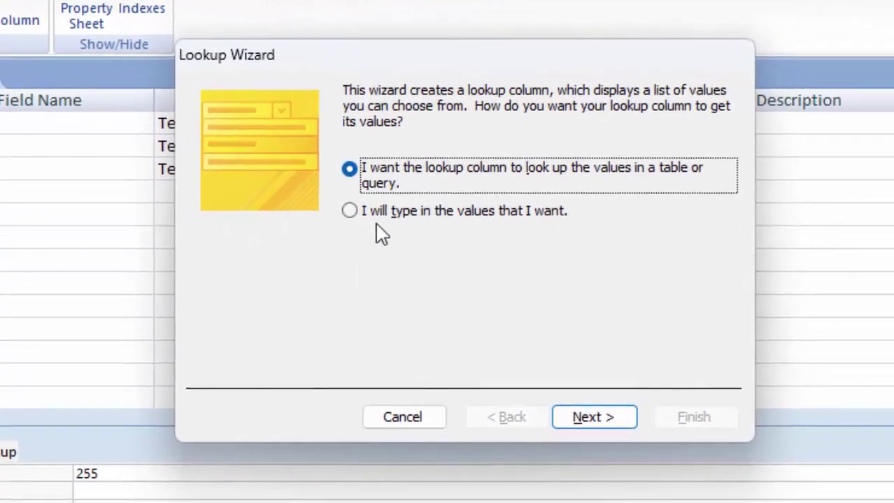
{"action": "left_click", "coordinate": [378, 218]}
{"action": "left_click", "coordinate": [584, 423]}
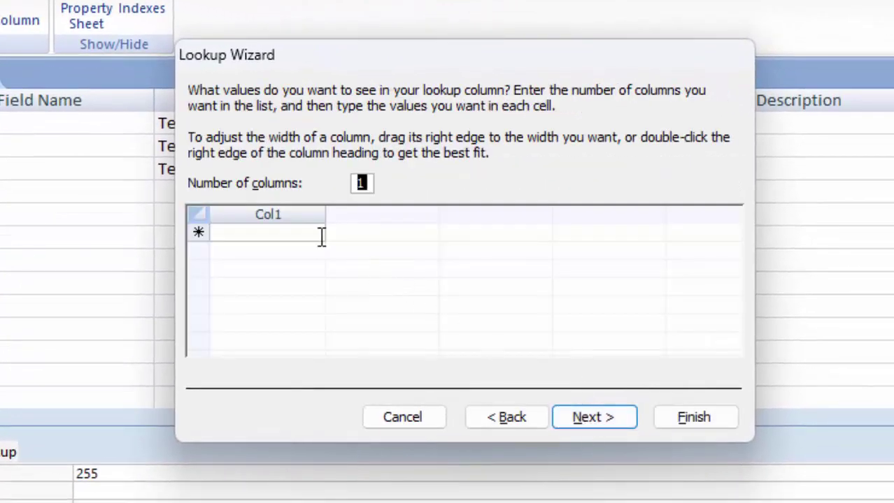
Enter the section values A, B and C and finish the Sec lookup column.
{"action": "left_click", "coordinate": [277, 239]}
{"action": "type", "text": "A"}
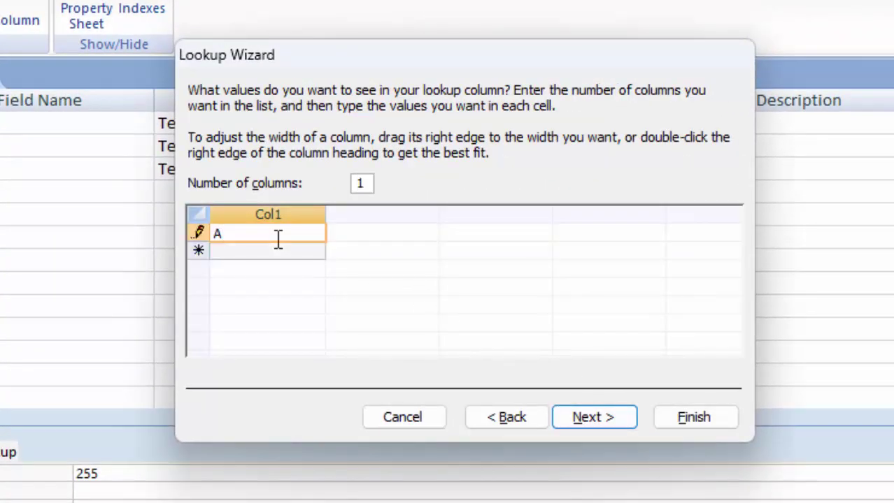
{"action": "key", "text": "Down"}
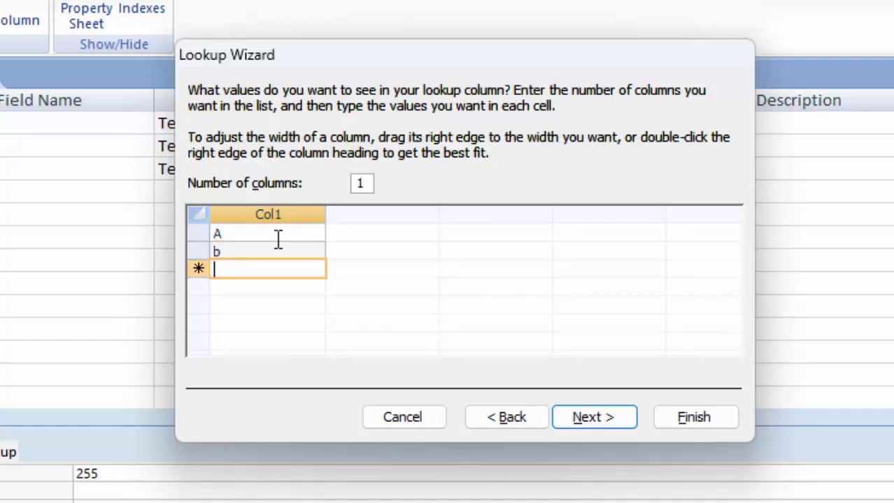
{"action": "type", "text": "c"}
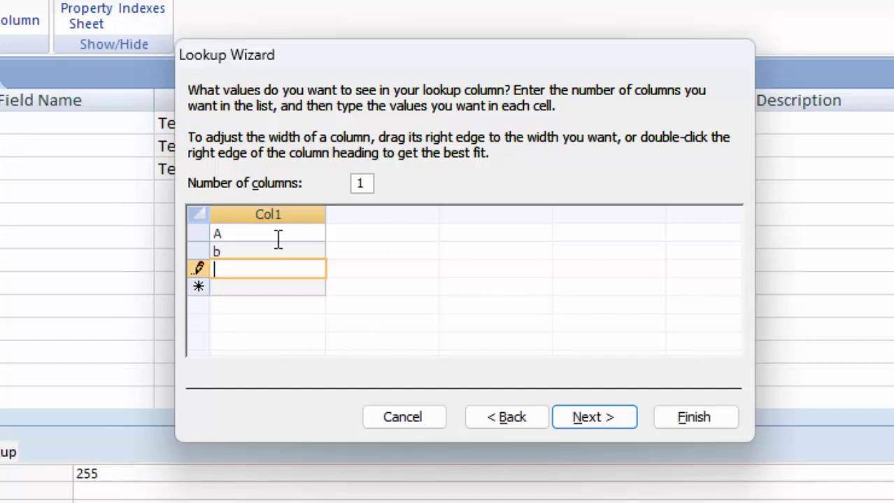
{"action": "type", "text": "C"}
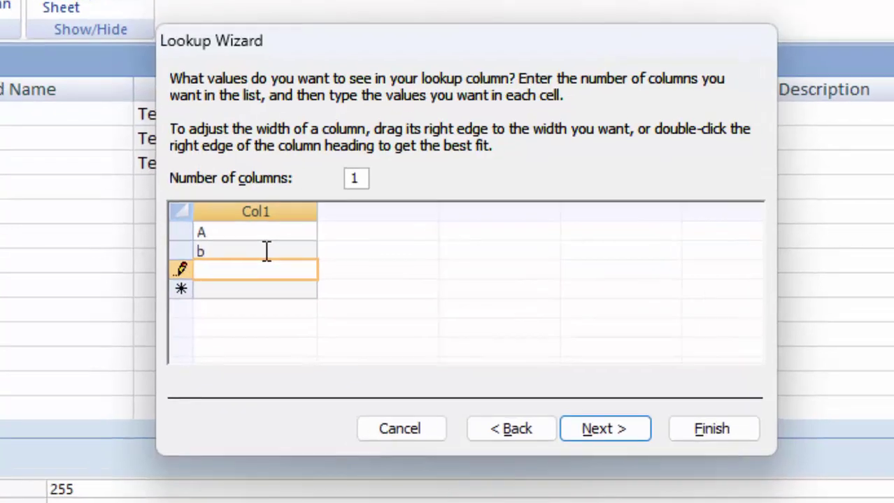
{"action": "left_click", "coordinate": [278, 253]}
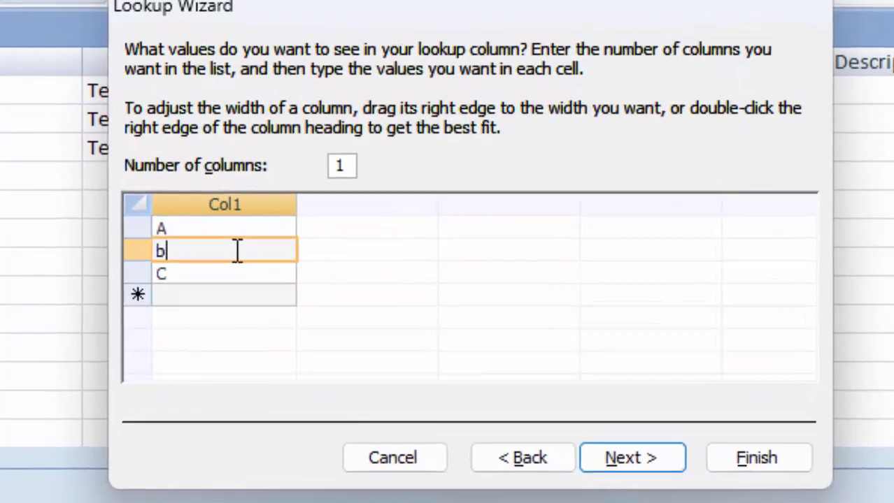
{"action": "key", "text": "BackSpace"}
{"action": "type", "text": "B"}
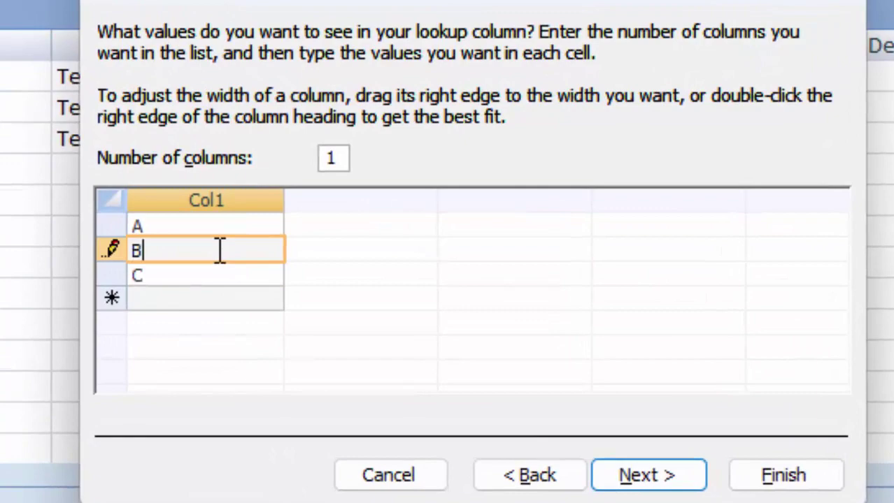
{"action": "left_click", "coordinate": [664, 486]}
{"action": "left_click", "coordinate": [776, 482]}
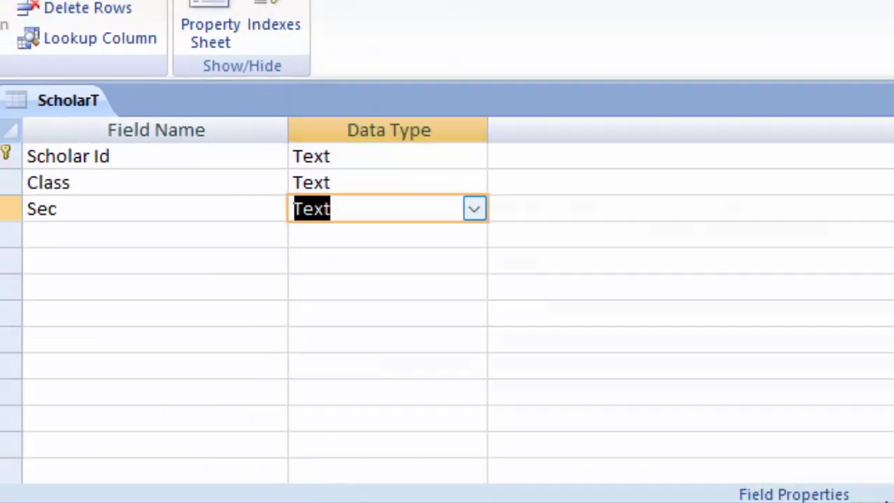
Save the design, open the datasheet, and enter SCH101 with class X and section A.
{"action": "left_click", "coordinate": [33, 105]}
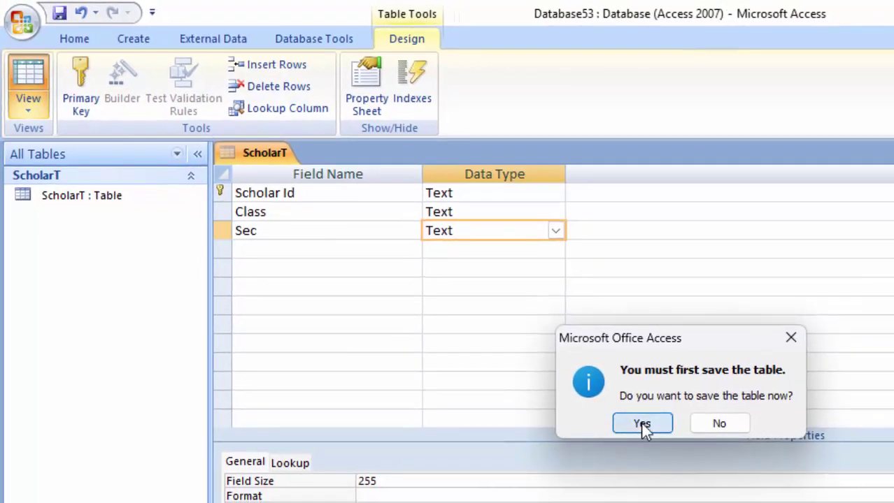
{"action": "left_click", "coordinate": [675, 445]}
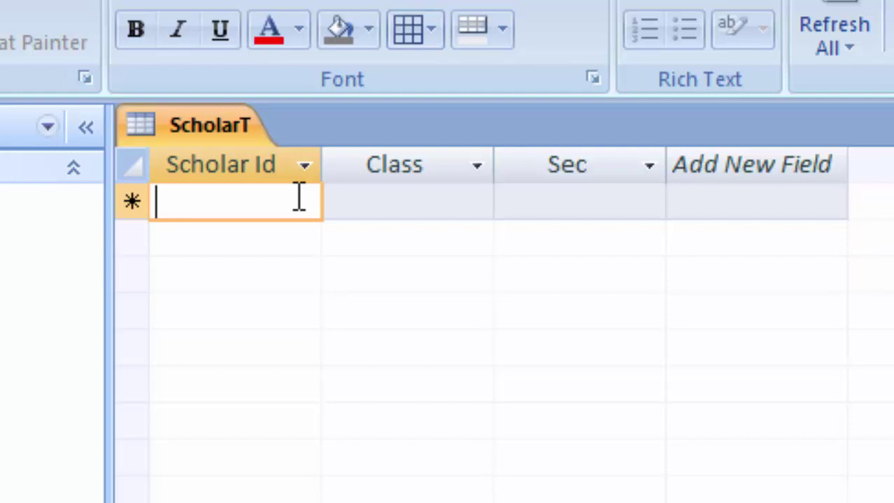
{"action": "type", "text": "S"}
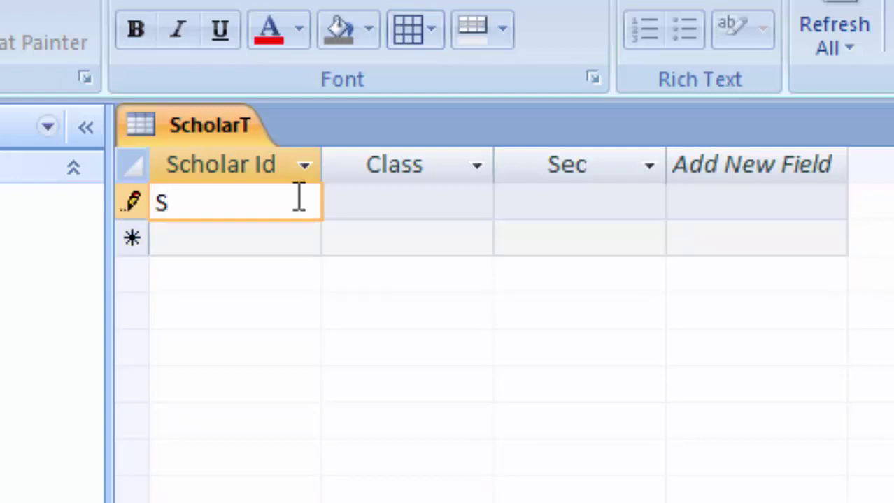
{"action": "type", "text": "CH10"}
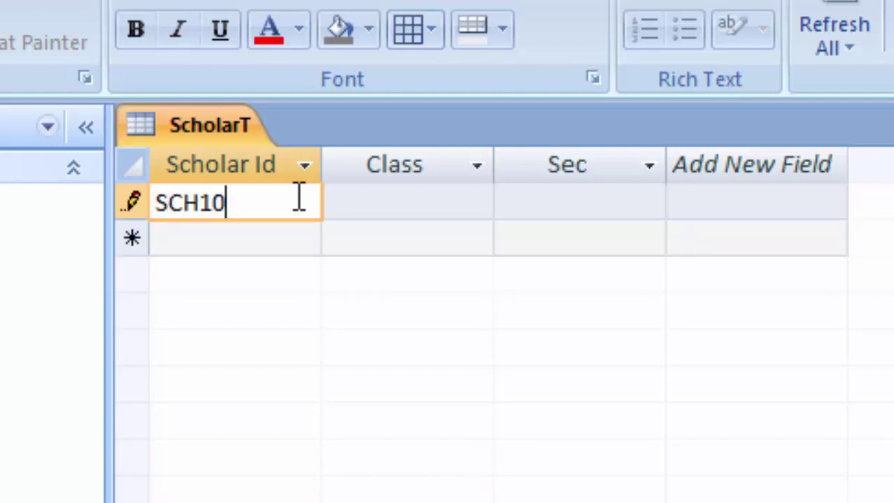
{"action": "type", "text": "1"}
{"action": "key", "text": "Tab"}
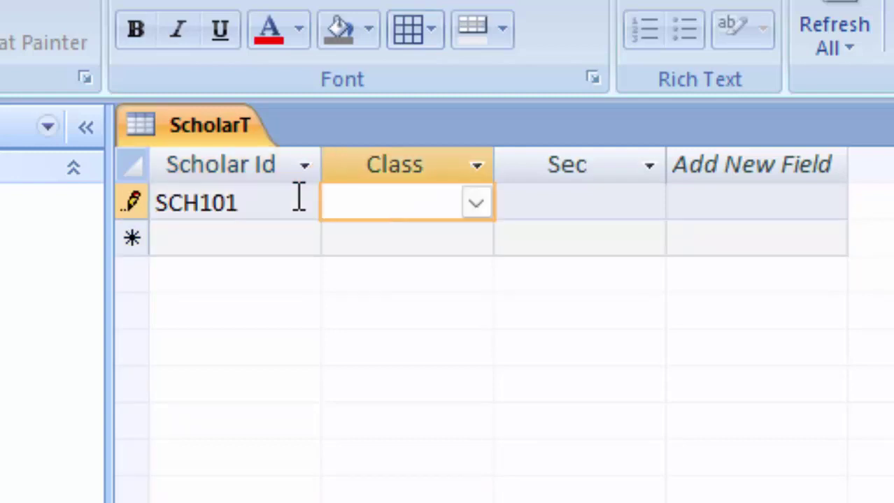
{"action": "left_click", "coordinate": [475, 210]}
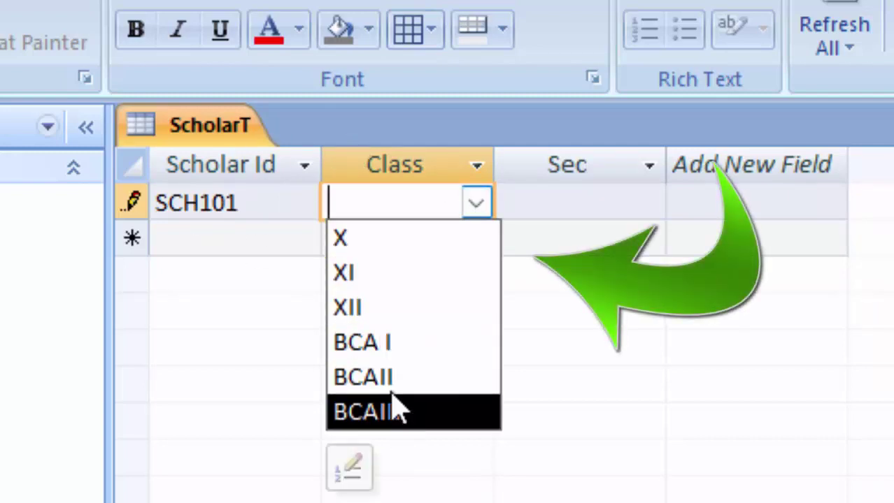
{"action": "left_click", "coordinate": [353, 249]}
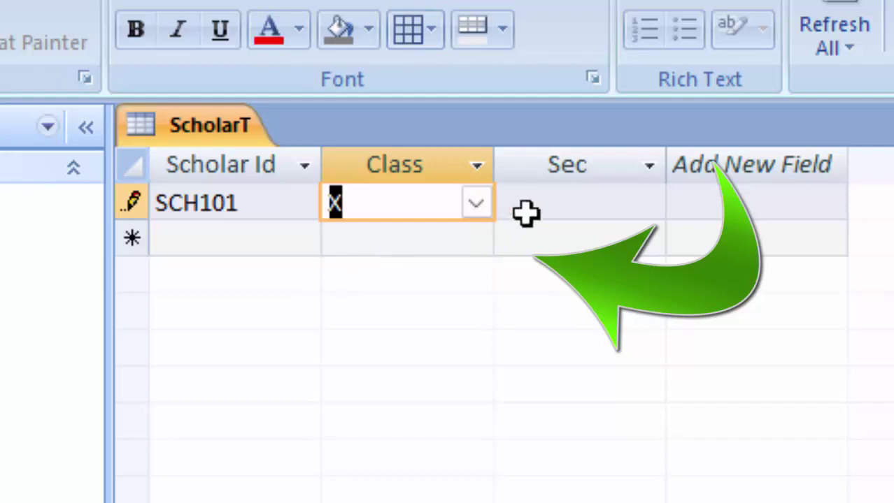
{"action": "left_click", "coordinate": [559, 203]}
{"action": "left_click", "coordinate": [648, 205]}
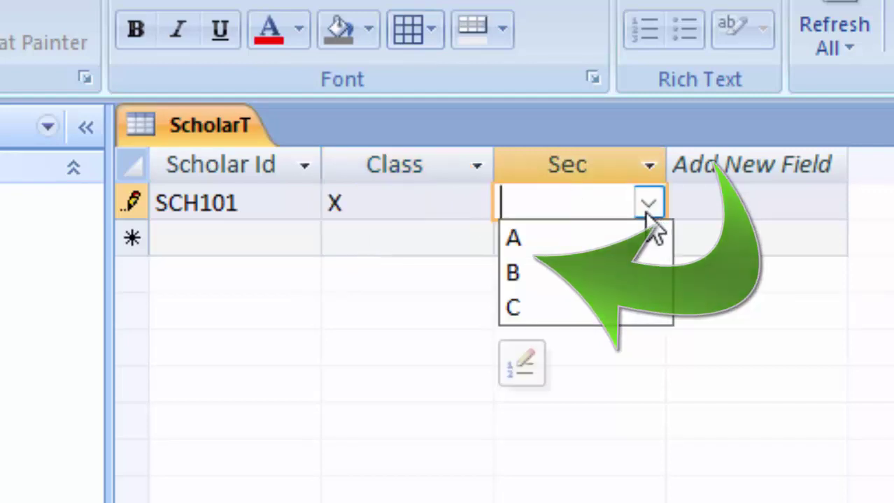
{"action": "left_click", "coordinate": [625, 241]}
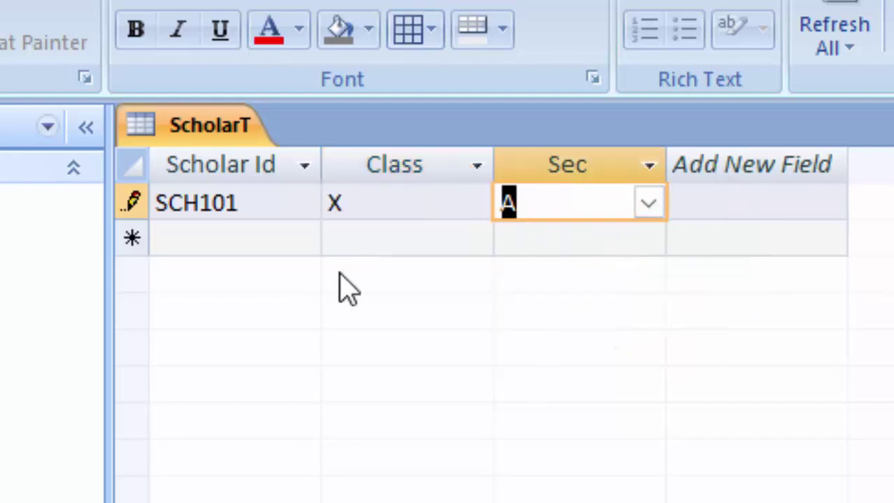
{"action": "left_click", "coordinate": [204, 237]}
Enter scholar SCH102 with class X and section A.
{"action": "type", "text": "S"}
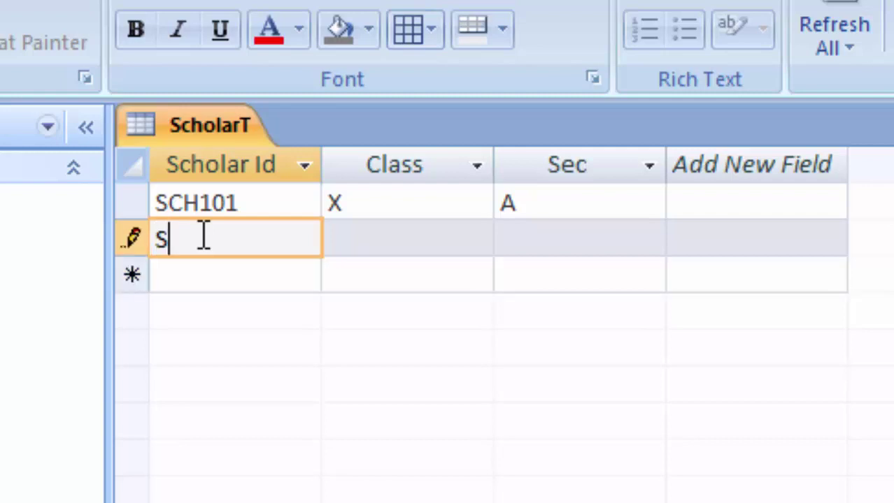
{"action": "type", "text": "CH1"}
{"action": "type", "text": "02"}
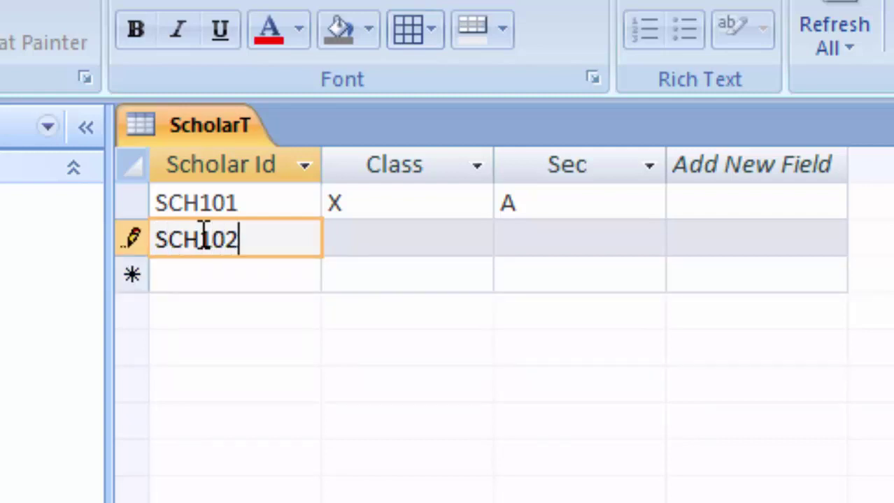
{"action": "left_click", "coordinate": [379, 239]}
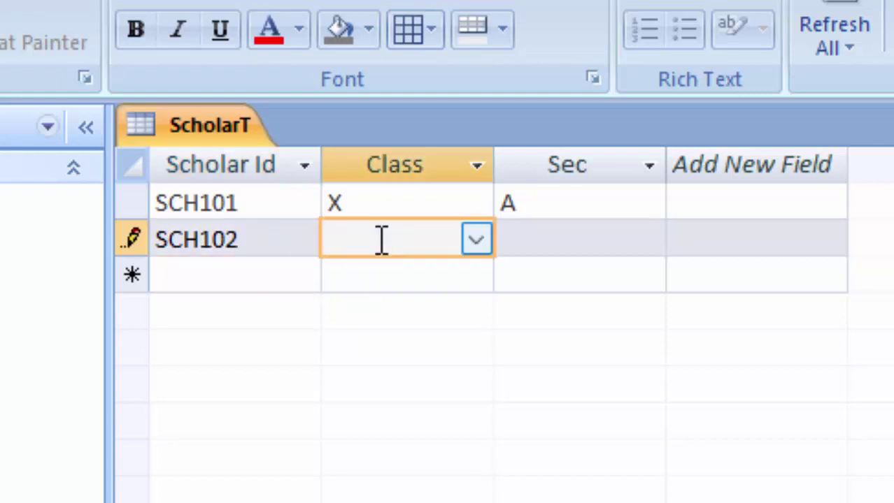
{"action": "left_click", "coordinate": [476, 242]}
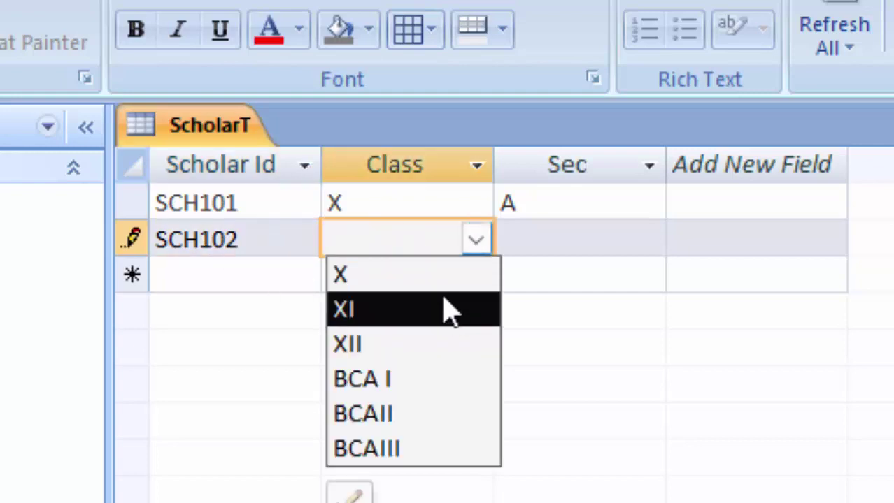
{"action": "left_click", "coordinate": [450, 280]}
{"action": "left_click", "coordinate": [579, 241]}
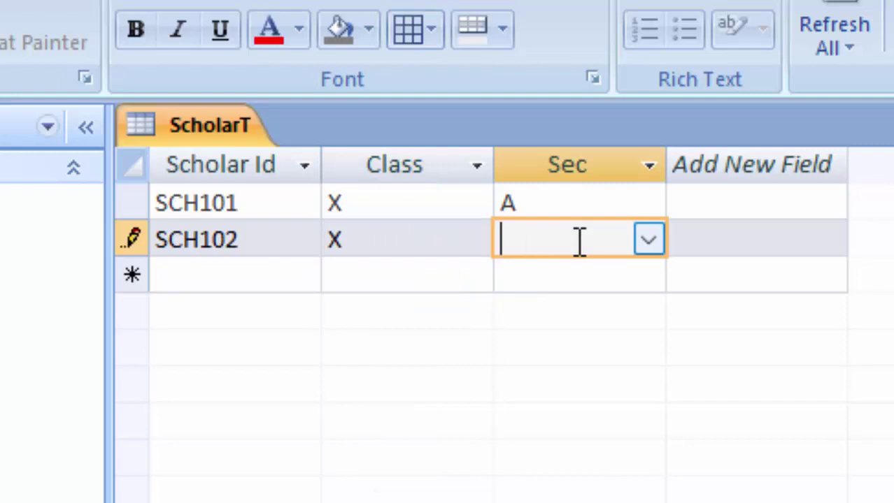
{"action": "left_click", "coordinate": [648, 242]}
{"action": "left_click", "coordinate": [625, 283]}
{"action": "left_click", "coordinate": [233, 261]}
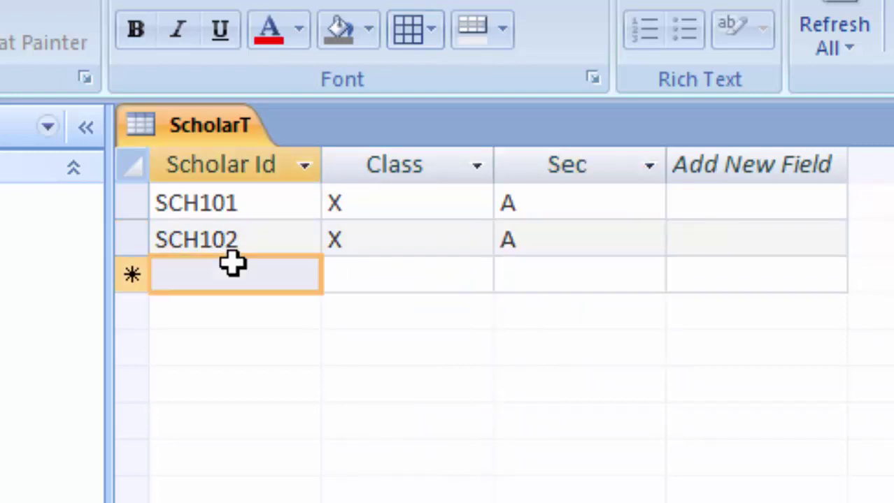
Enter scholar SCH103 with class BCA I and section C, then save the table.
{"action": "type", "text": "S"}
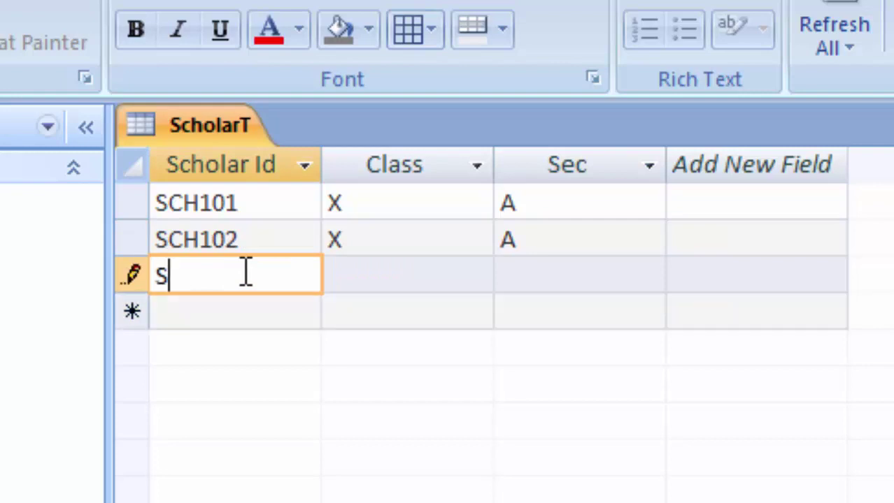
{"action": "type", "text": "CH"}
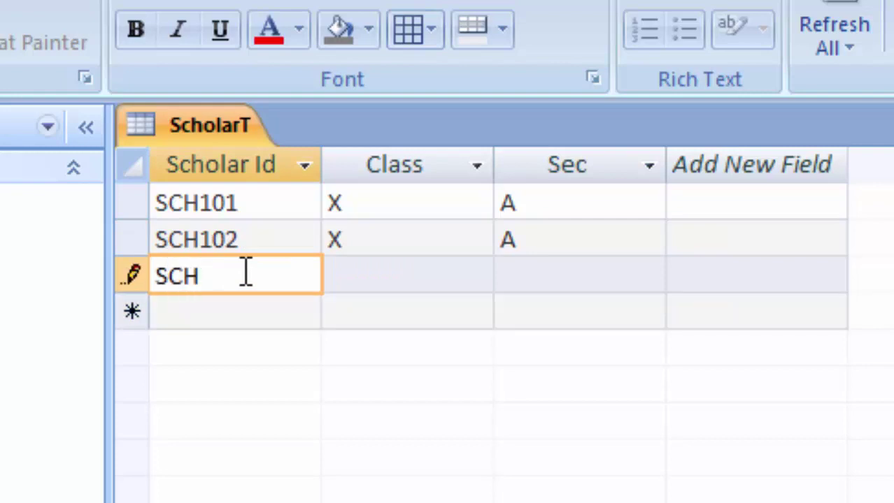
{"action": "type", "text": "103"}
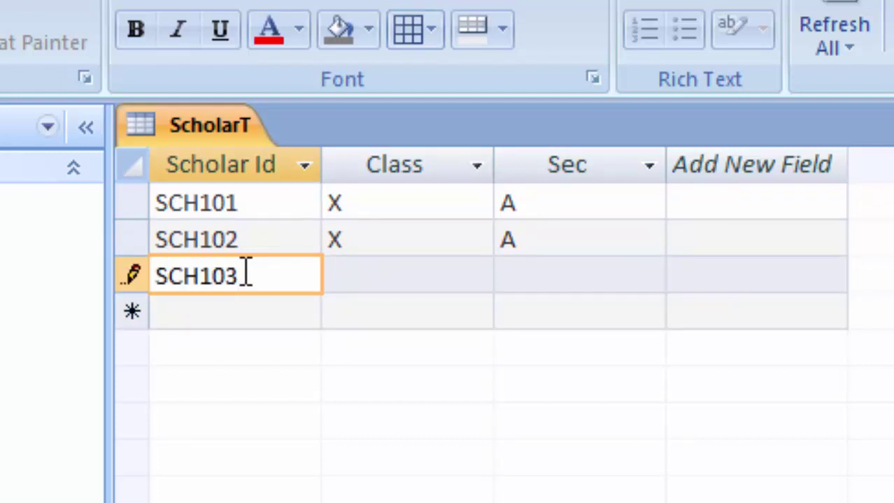
{"action": "key", "text": "Tab"}
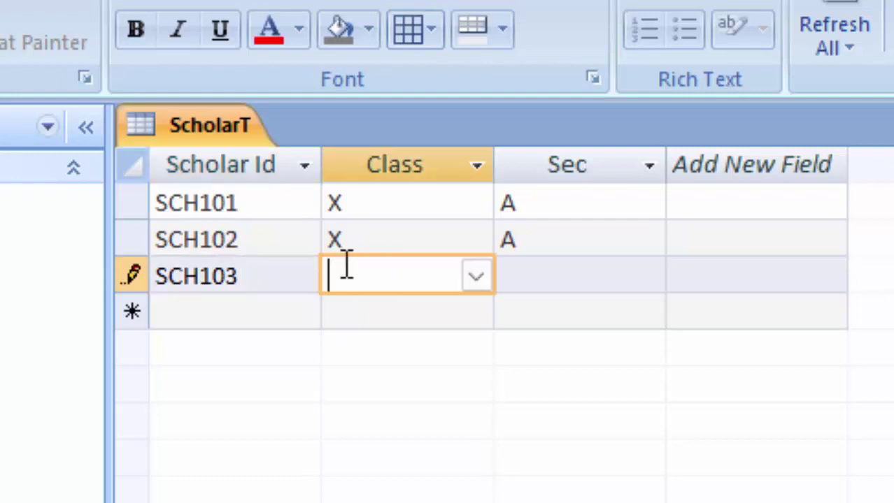
{"action": "left_click_drag", "start_coordinate": [481, 296], "coordinate": [484, 288]}
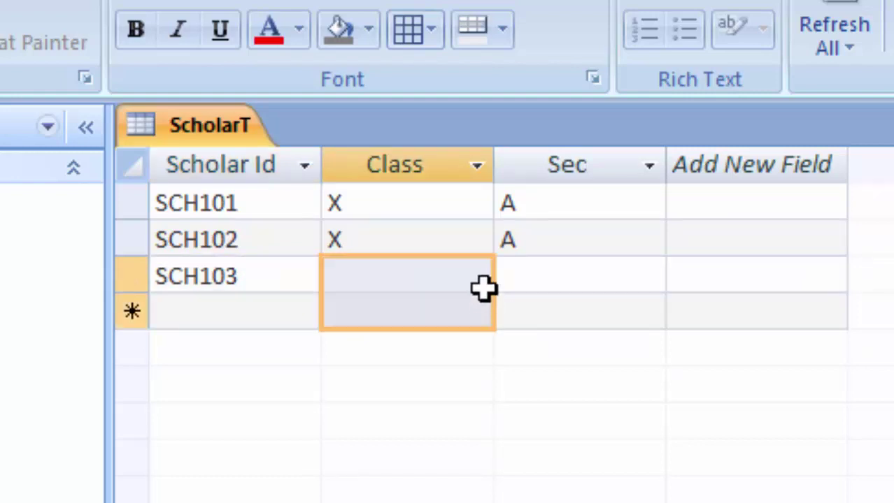
{"action": "left_click", "coordinate": [477, 278]}
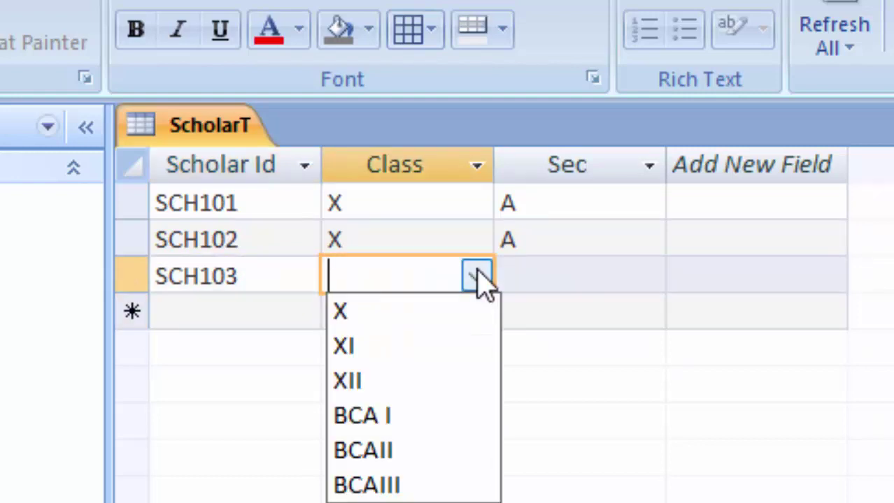
{"action": "left_click", "coordinate": [393, 420]}
{"action": "left_click", "coordinate": [593, 274]}
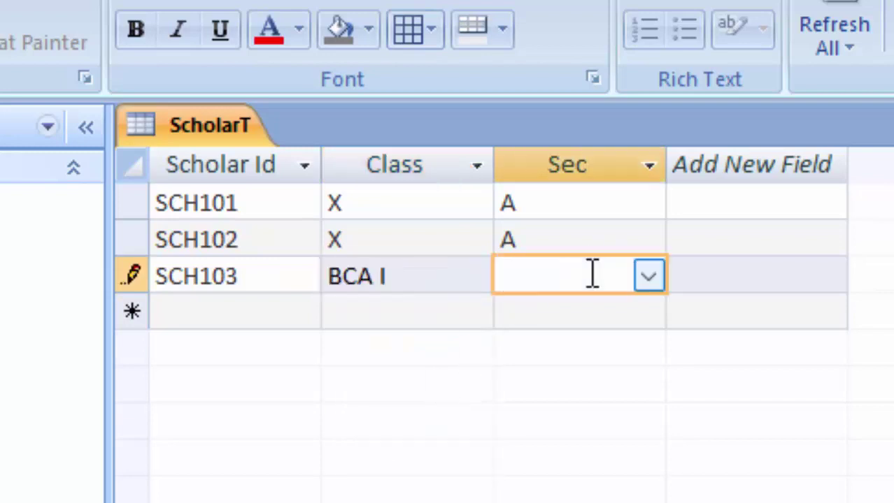
{"action": "type", "text": "C"}
{"action": "left_click", "coordinate": [566, 312]}
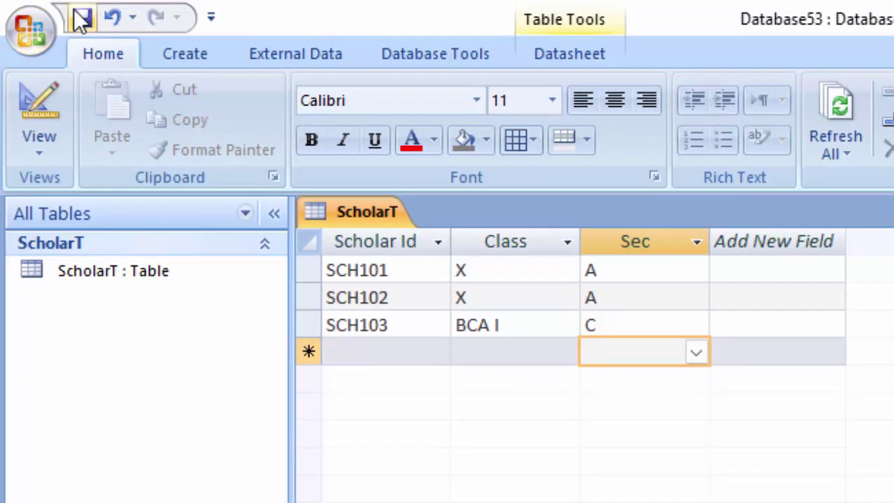
{"action": "left_click", "coordinate": [81, 19]}
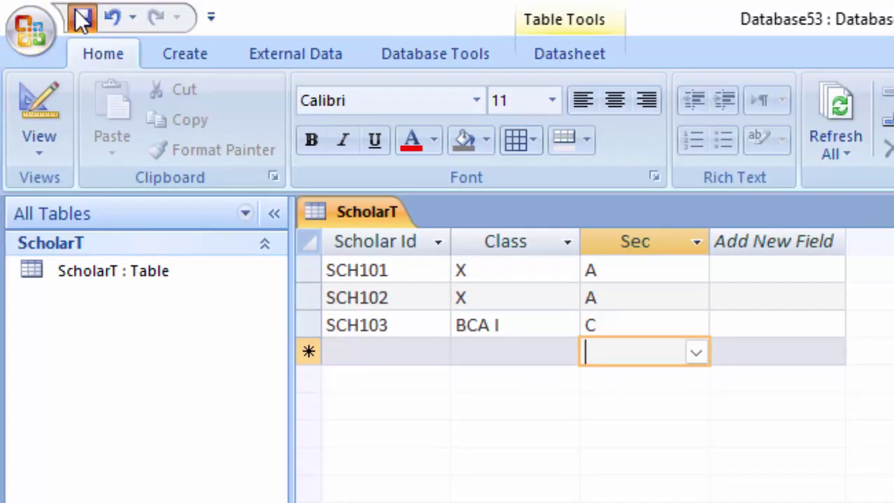
Close ScholarT and create a new table saved as StudentT in Design View.
{"action": "right_click", "coordinate": [376, 211]}
{"action": "left_click", "coordinate": [427, 258]}
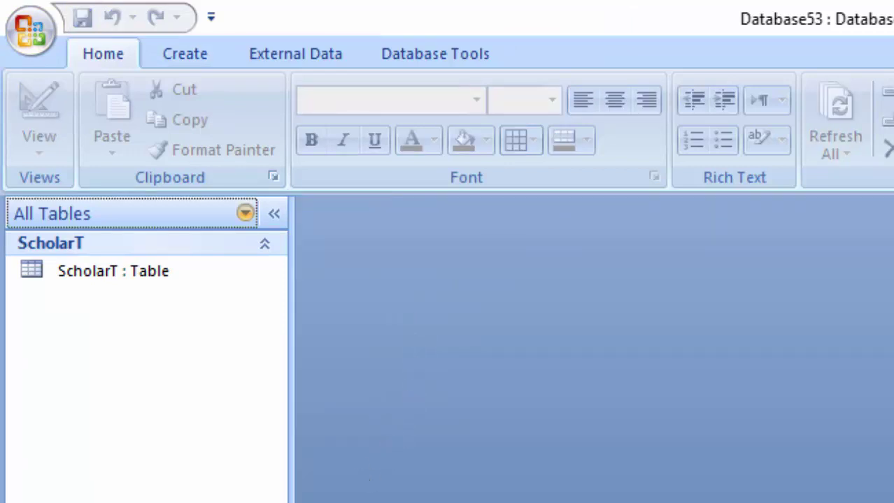
{"action": "left_click", "coordinate": [176, 56]}
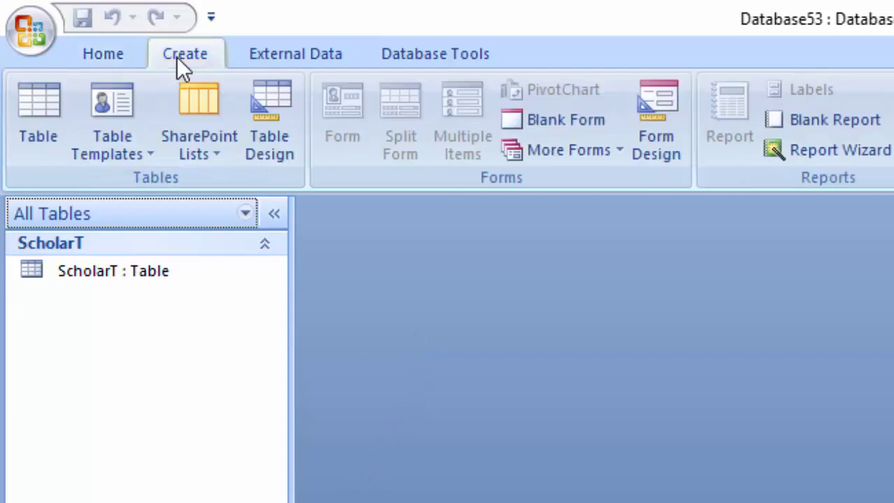
{"action": "left_click", "coordinate": [53, 105]}
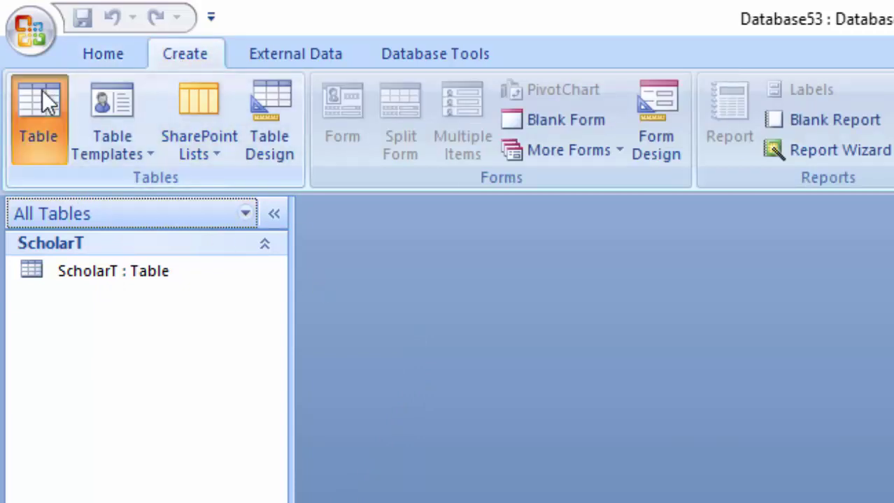
{"action": "left_click", "coordinate": [60, 122]}
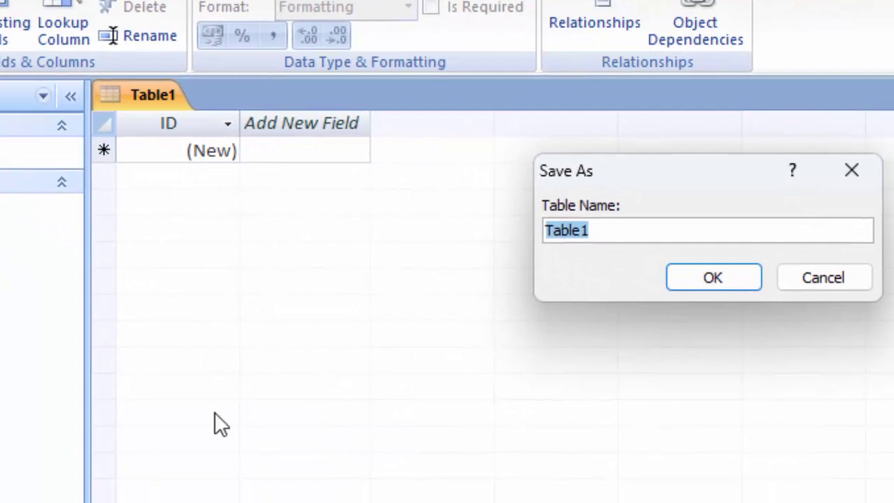
{"action": "key", "text": "BackSpace"}
{"action": "type", "text": "St"}
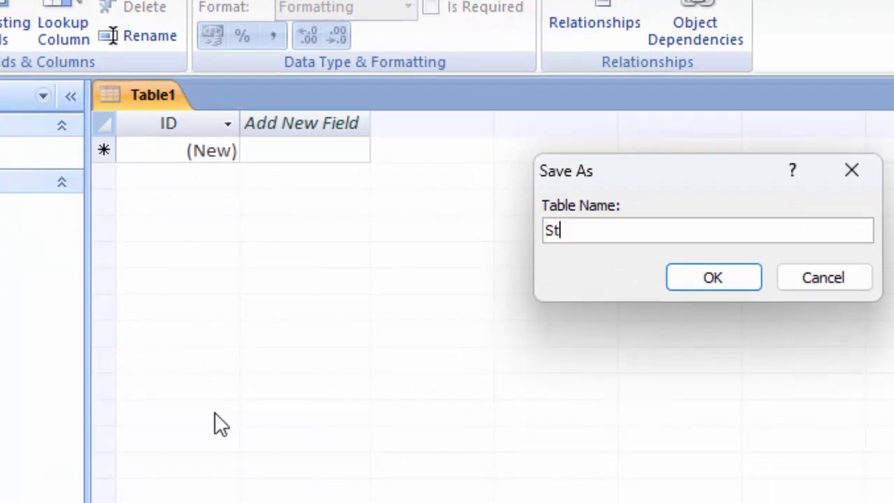
{"action": "type", "text": "udentT"}
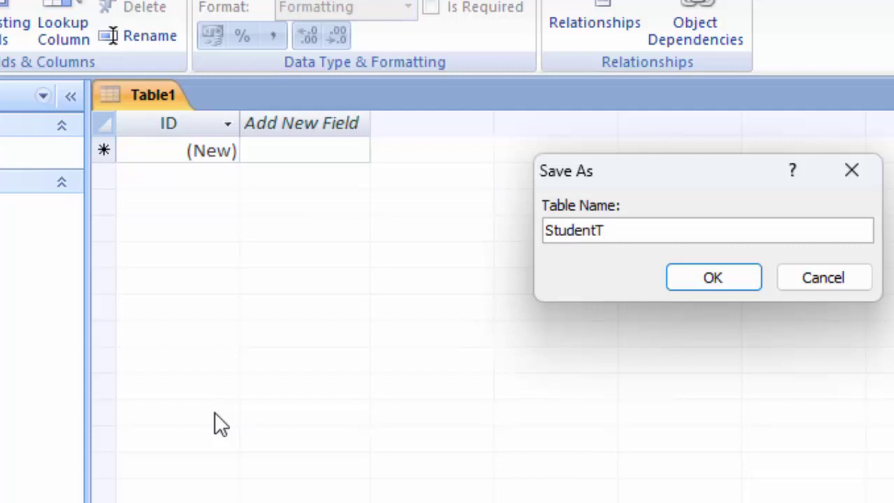
{"action": "key", "text": "Return"}
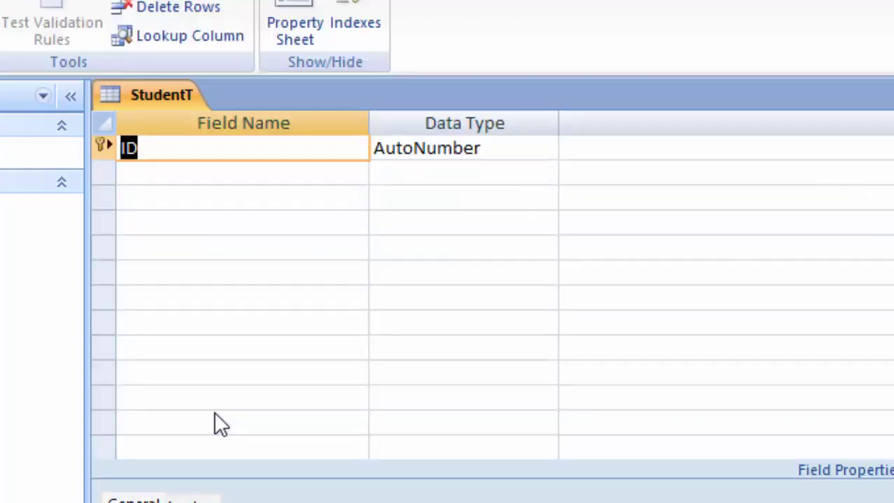
Rename the key field to Roll Number and add a Scholar Id Text field.
{"action": "key", "text": "BackSpace"}
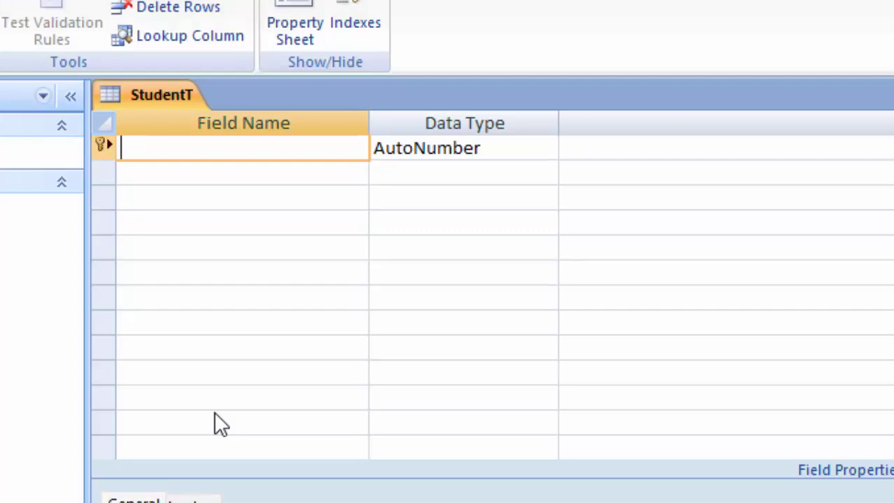
{"action": "type", "text": "Roll"}
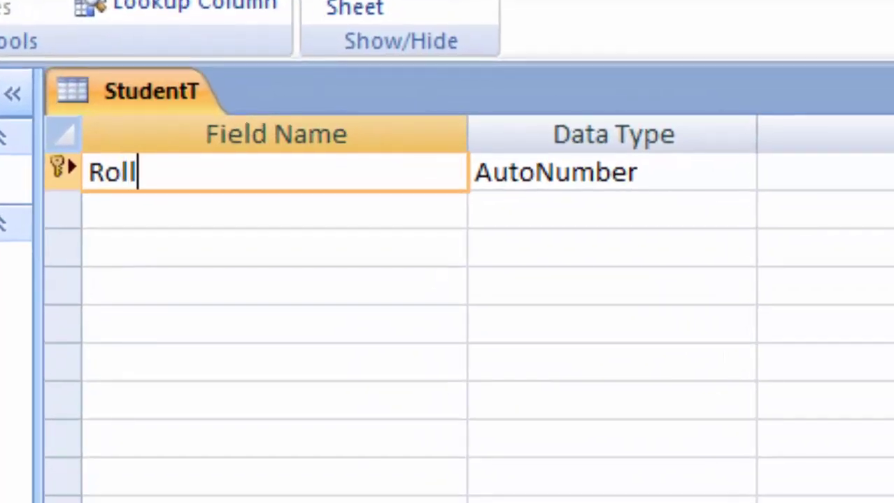
{"action": "type", "text": " Numb"}
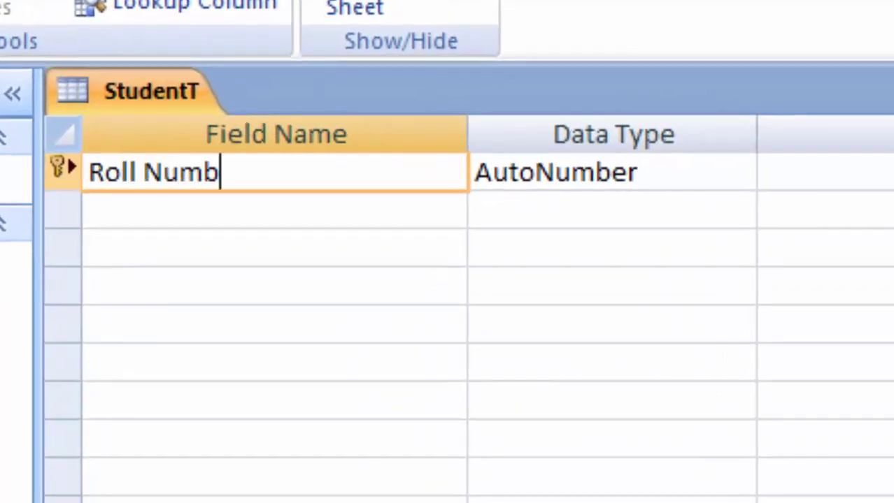
{"action": "type", "text": "er"}
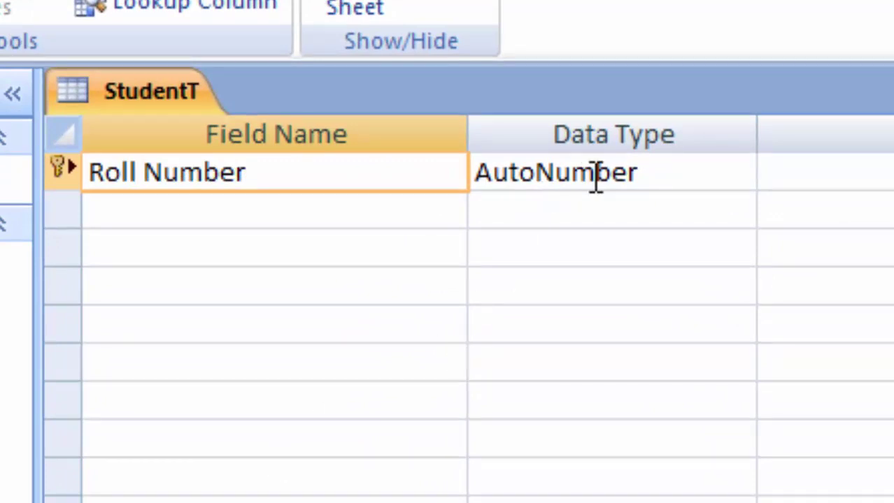
{"action": "left_click", "coordinate": [283, 221]}
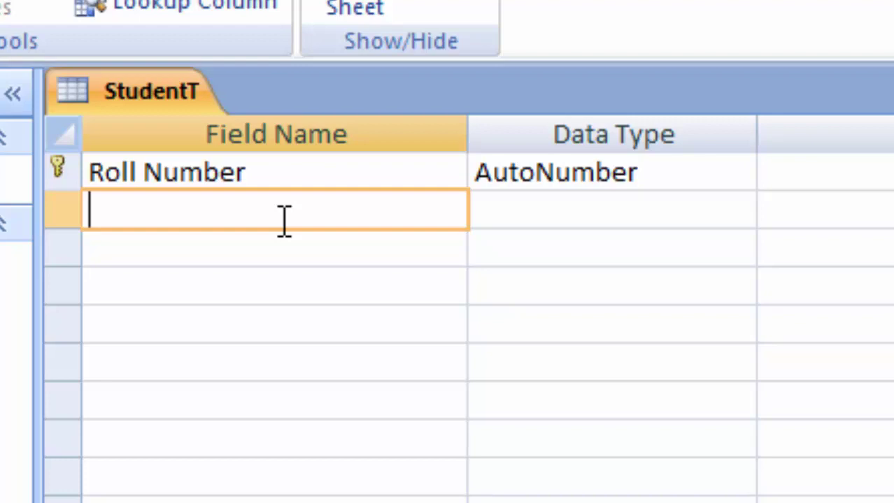
{"action": "type", "text": "Sch"}
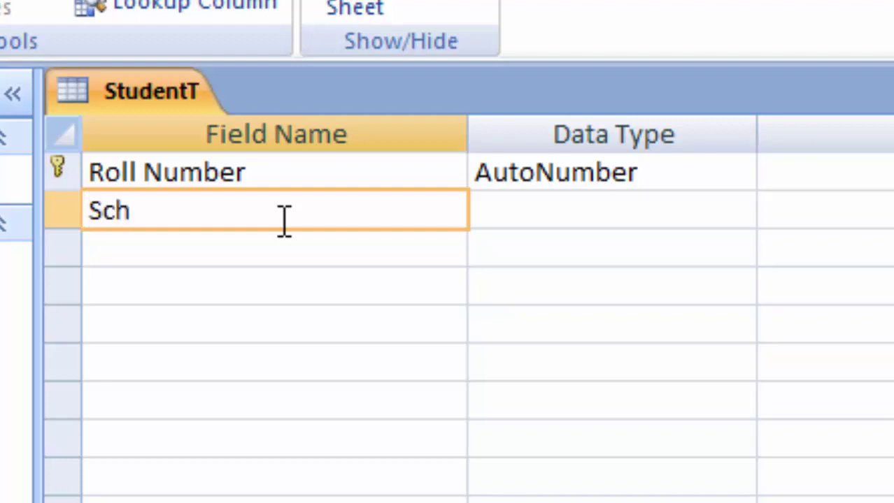
{"action": "type", "text": "ola"}
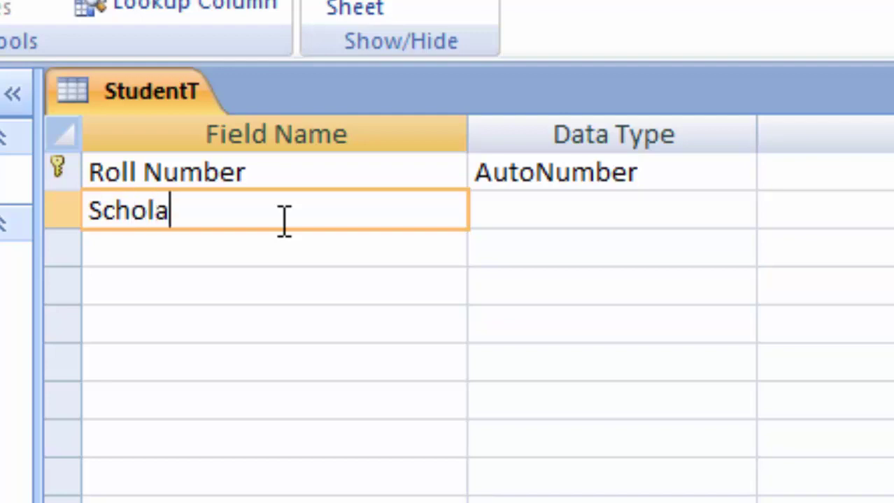
{"action": "type", "text": "r Id"}
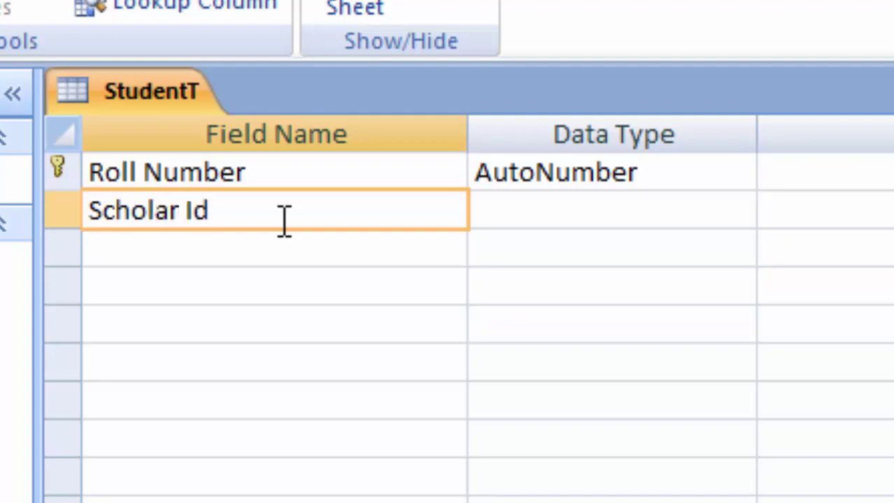
{"action": "left_click", "coordinate": [606, 229]}
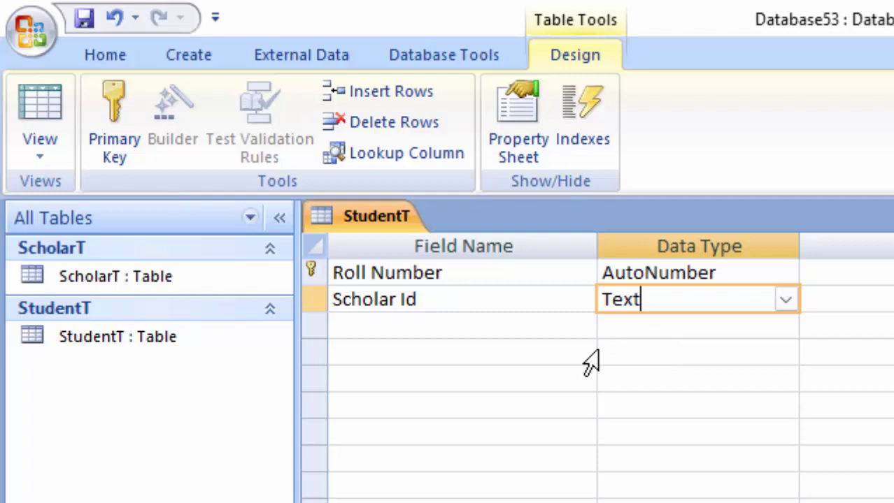
{"action": "key", "text": "Tab"}
{"action": "key", "text": "Tab"}
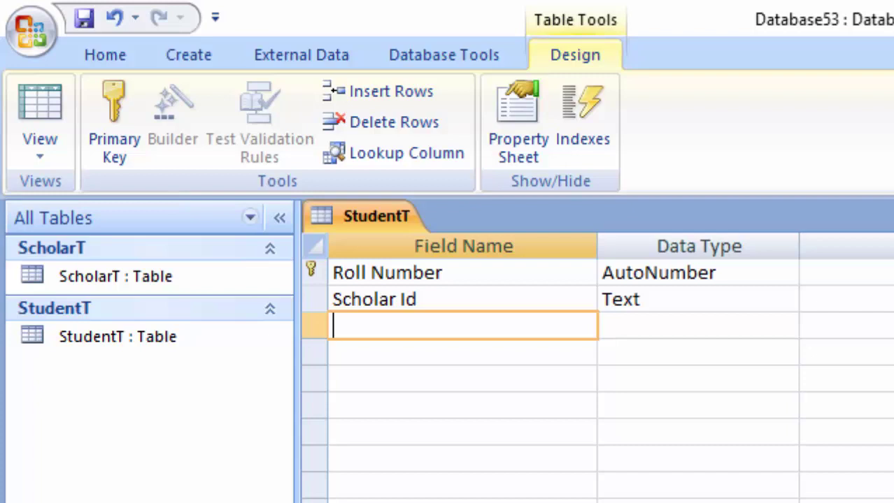
Check ScholarT's datasheet, then add a Name of Students Text field to StudentT.
{"action": "left_click", "coordinate": [218, 259]}
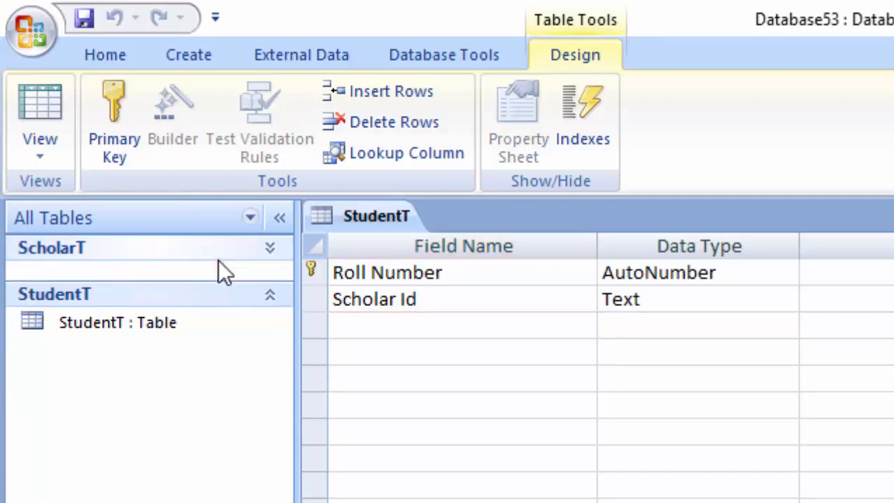
{"action": "left_click", "coordinate": [218, 257]}
{"action": "double_click", "coordinate": [210, 274]}
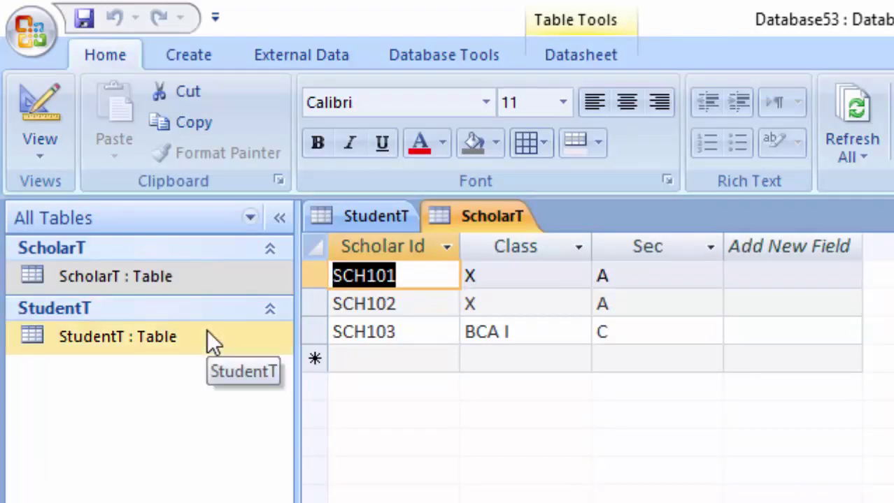
{"action": "left_click", "coordinate": [501, 225]}
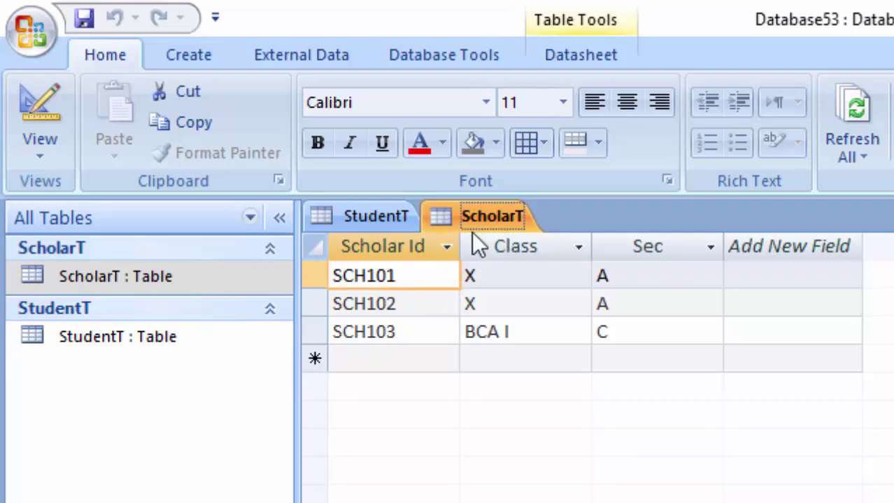
{"action": "left_click", "coordinate": [353, 217]}
{"action": "type", "text": "N"}
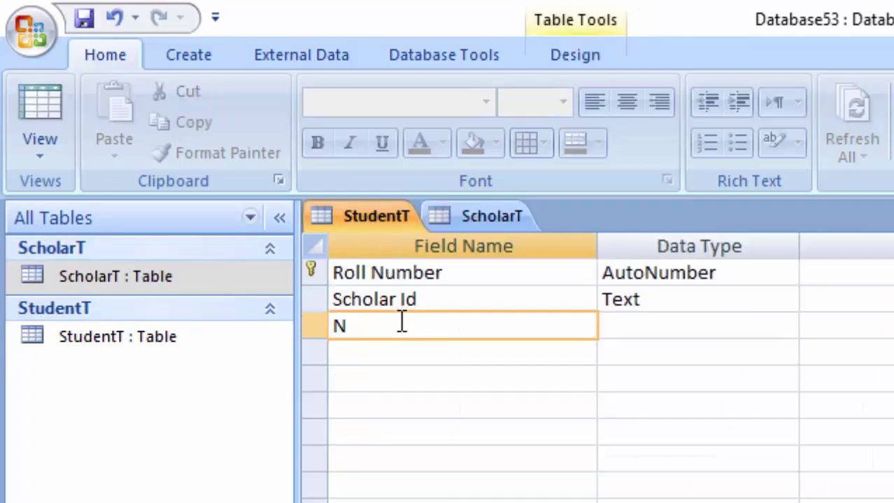
{"action": "type", "text": "ame of "}
{"action": "type", "text": "Student"}
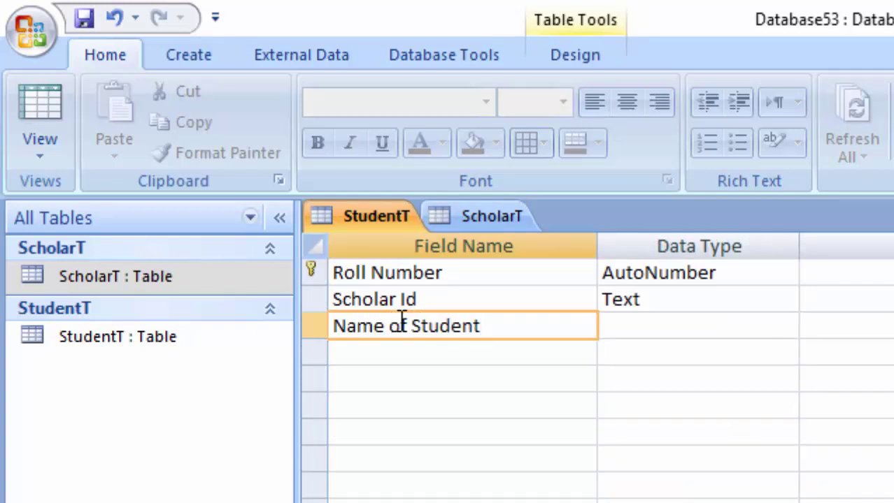
{"action": "type", "text": "s"}
{"action": "left_click", "coordinate": [664, 327]}
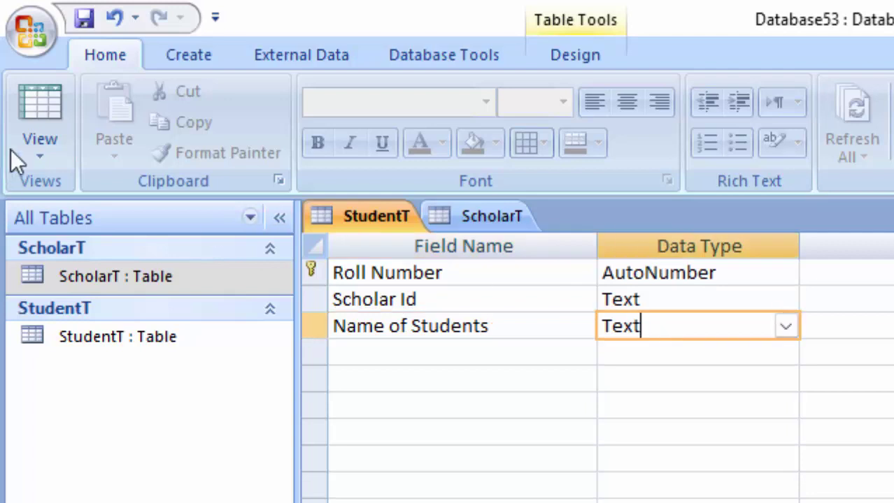
{"action": "left_click", "coordinate": [38, 105]}
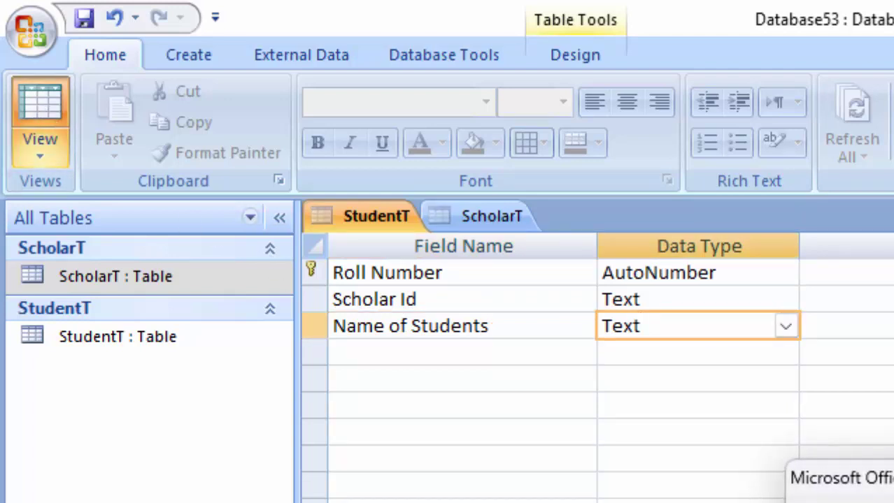
Save the design, widen the Scholar Id column, and enter student SCH101 with a name.
{"action": "key", "text": "Return"}
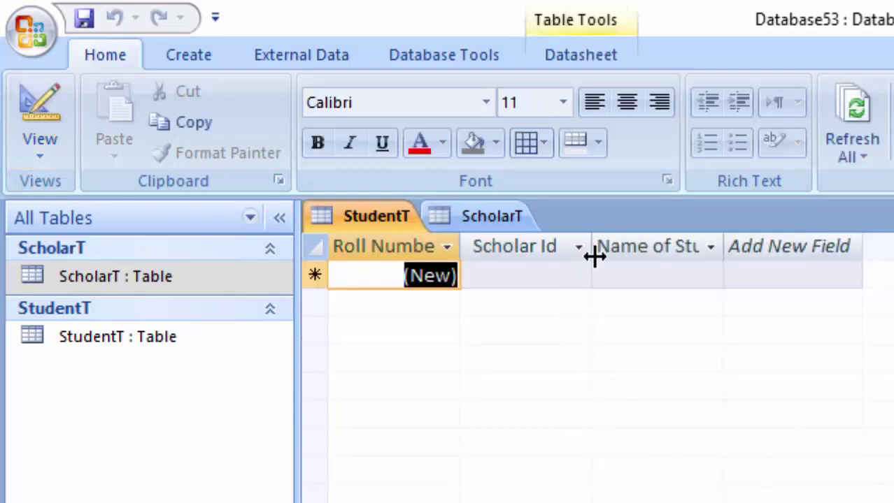
{"action": "left_click_drag", "start_coordinate": [593, 257], "coordinate": [695, 433]}
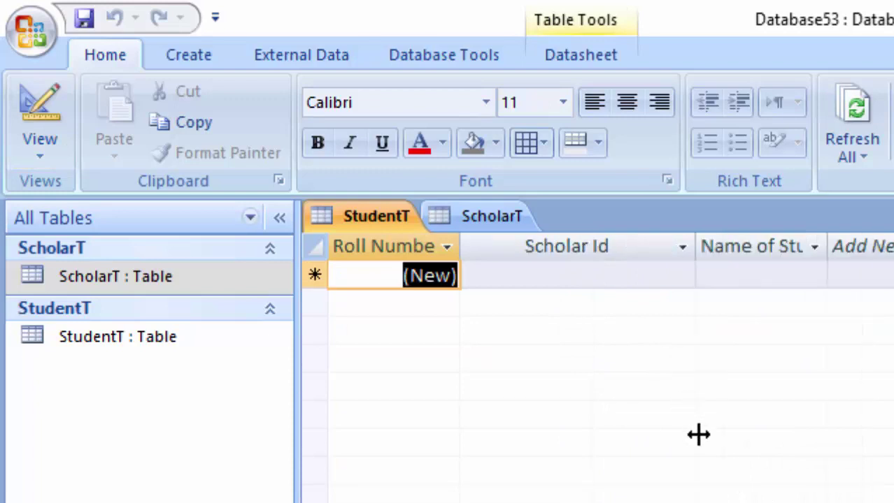
{"action": "left_click", "coordinate": [545, 276]}
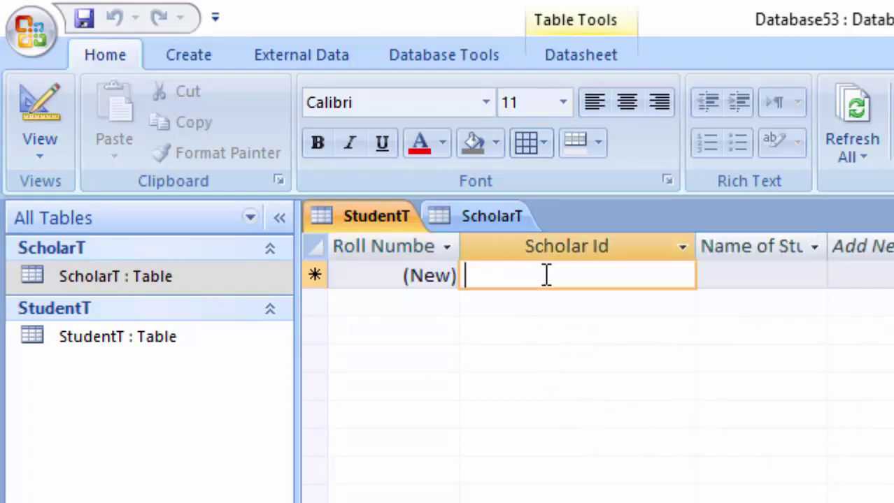
{"action": "type", "text": "SCH1"}
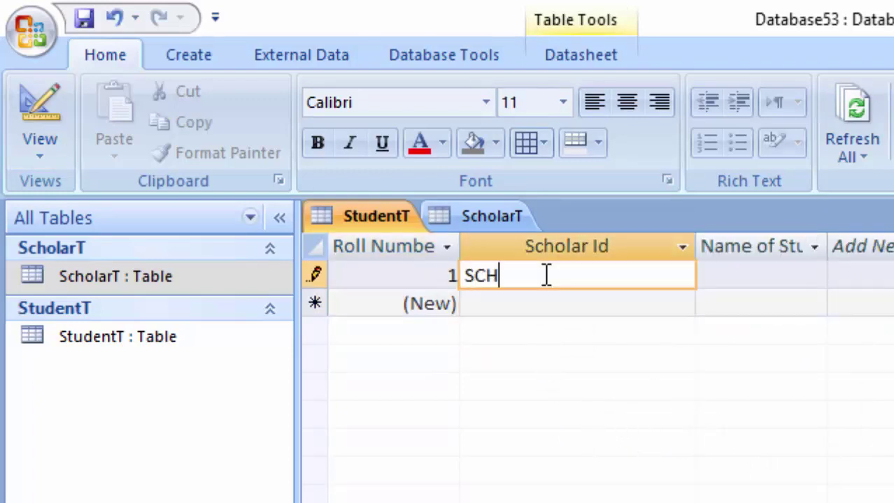
{"action": "type", "text": "01"}
{"action": "key", "text": "Tab"}
{"action": "type", "text": "R"}
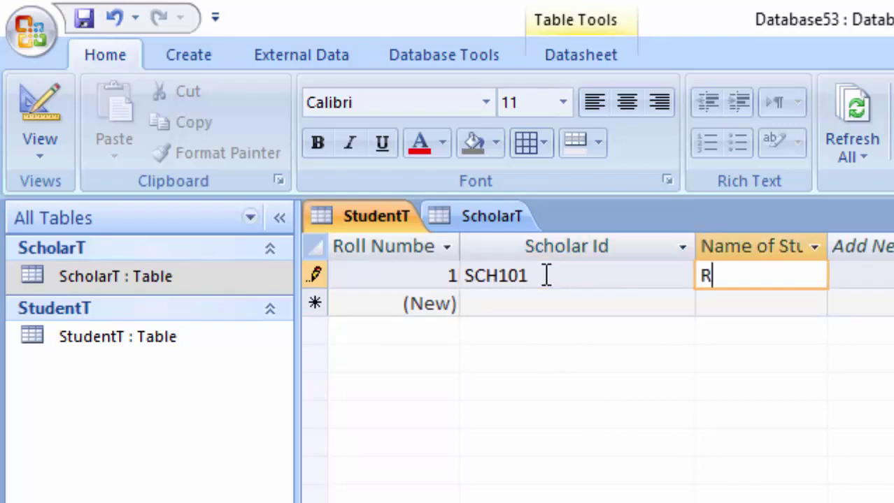
{"action": "type", "text": "am"}
{"action": "key", "text": "Tab"}
{"action": "key", "text": "Tab"}
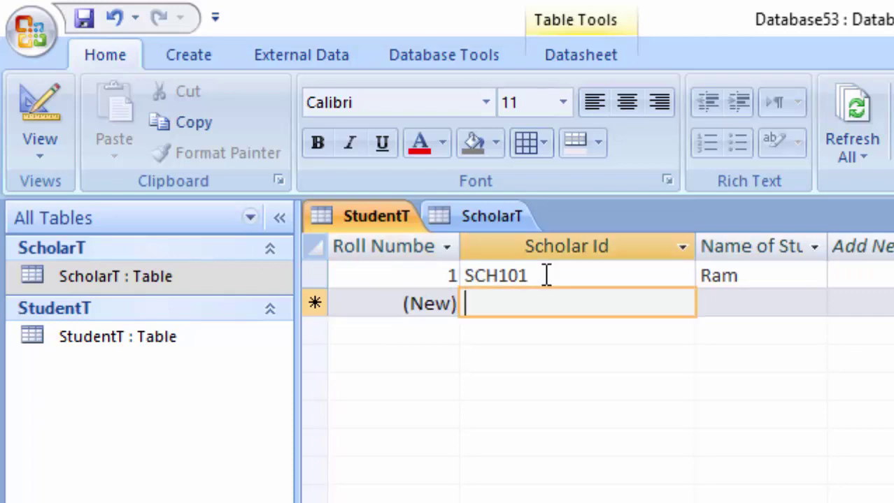
Add students SCH102 and SCH103 with their names and save the records.
{"action": "type", "text": "SCH"}
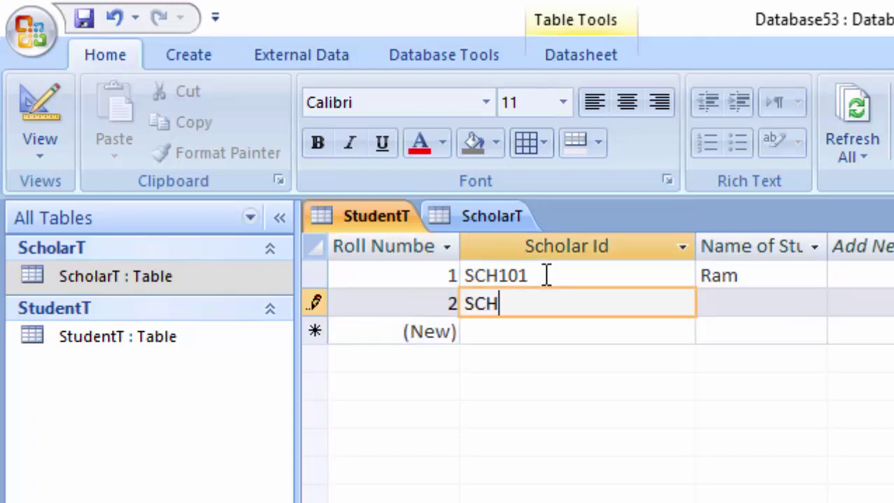
{"action": "type", "text": "102"}
{"action": "key", "text": "Tab"}
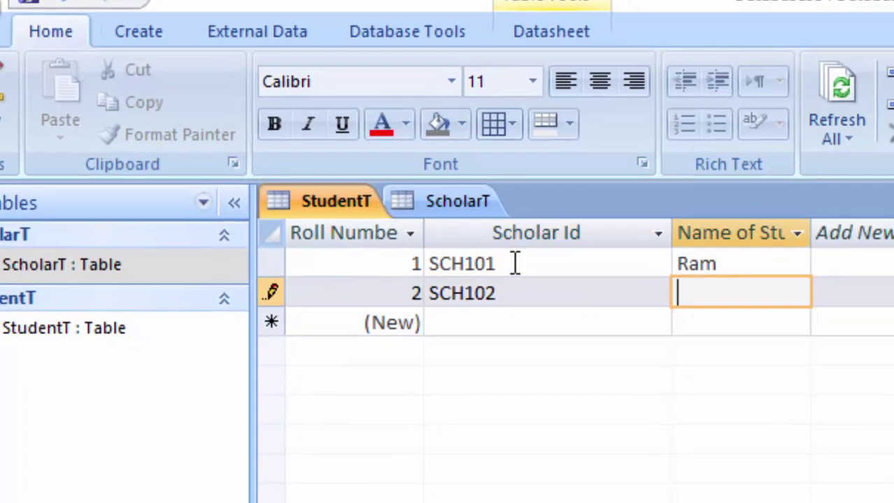
{"action": "type", "text": "Sh"}
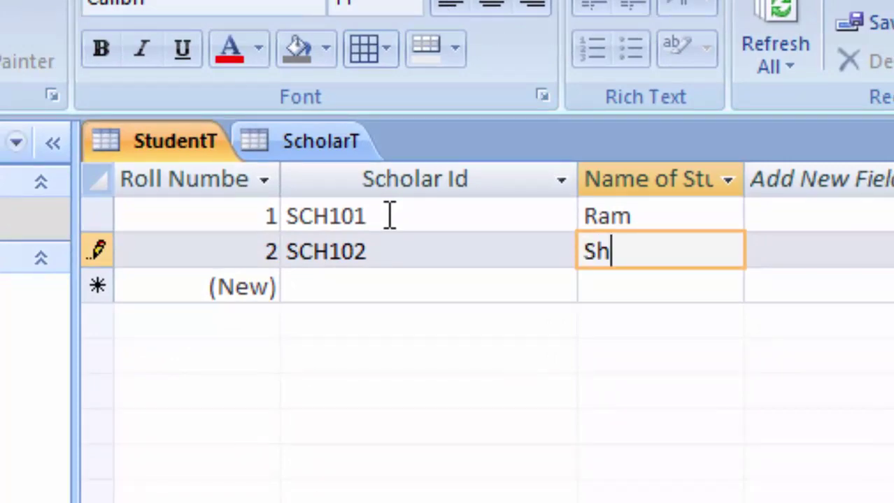
{"action": "type", "text": "yam"}
{"action": "key", "text": "Tab"}
{"action": "key", "text": "Tab"}
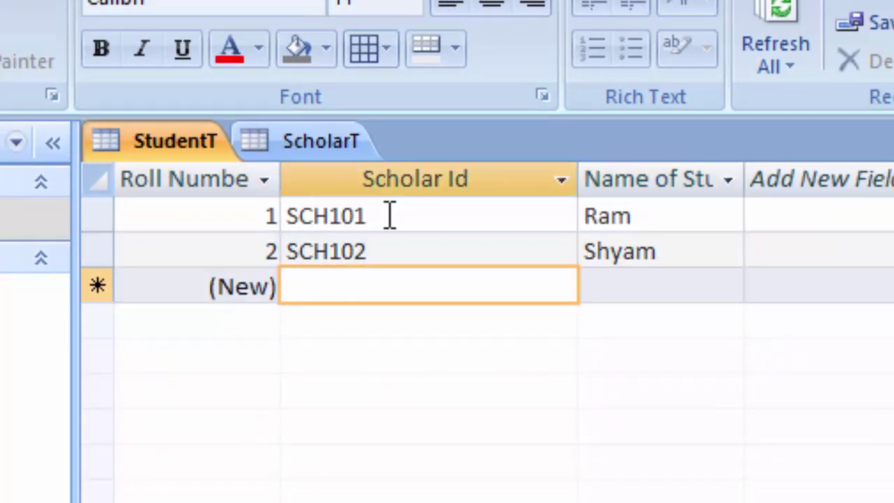
{"action": "type", "text": "SCH1"}
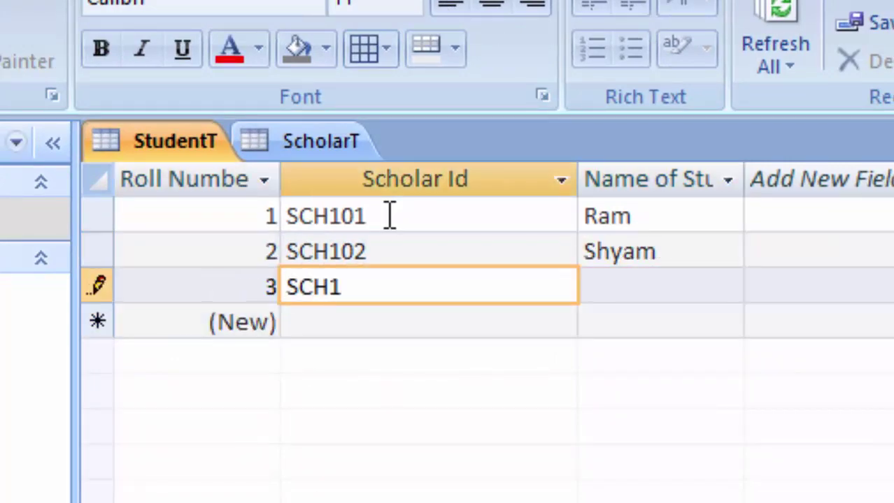
{"action": "type", "text": "03"}
{"action": "key", "text": "Tab"}
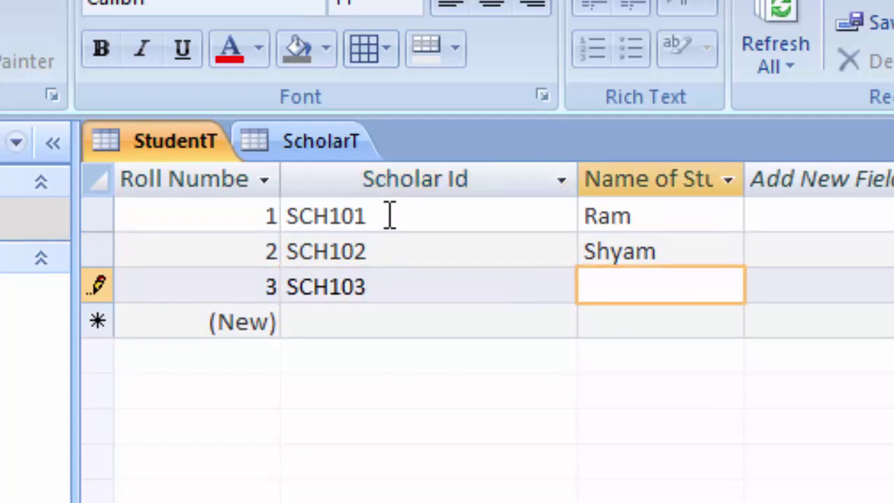
{"action": "type", "text": "Manoj"}
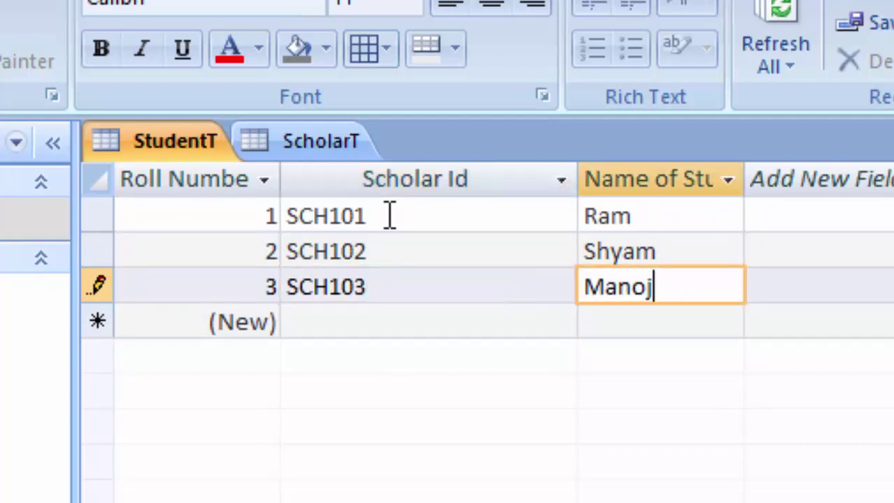
{"action": "left_click", "coordinate": [75, 16]}
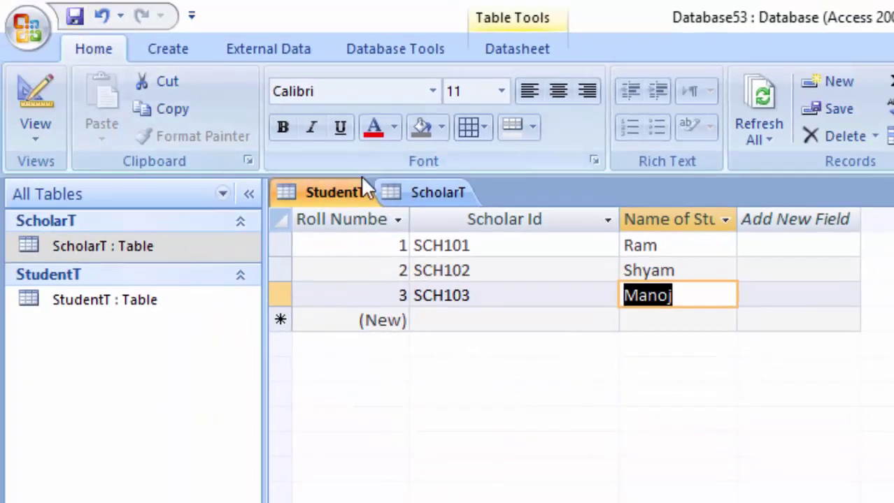
Close the open ScholarT and StudentT tables.
{"action": "right_click", "coordinate": [419, 199]}
{"action": "left_click", "coordinate": [487, 246]}
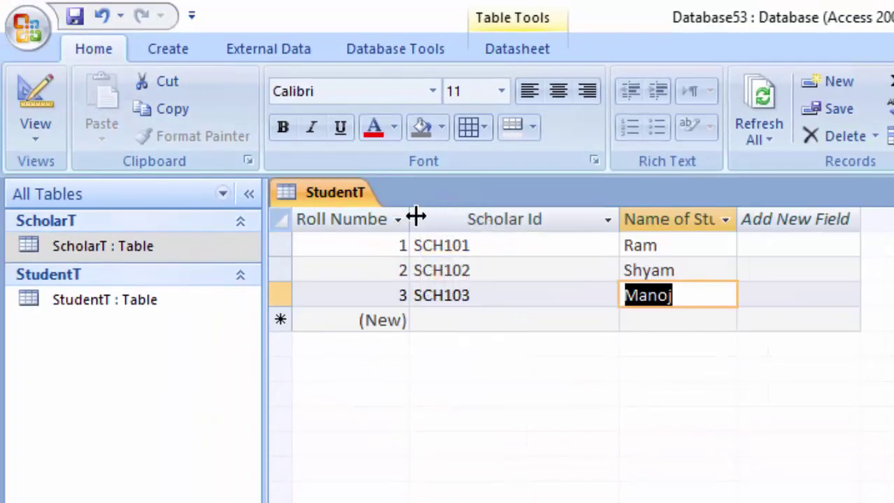
{"action": "right_click", "coordinate": [339, 199]}
{"action": "left_click", "coordinate": [386, 241]}
{"action": "left_click", "coordinate": [382, 238]}
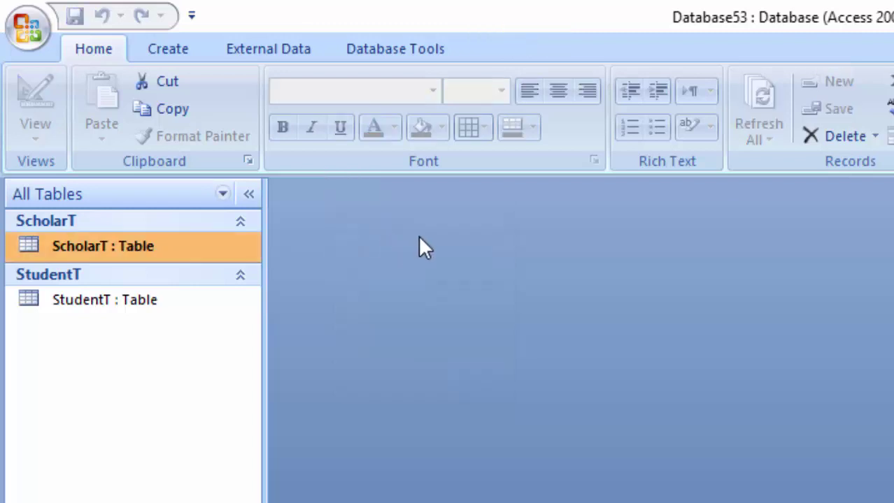
Create a new blank table and save it as ClassT for Design view.
{"action": "left_click", "coordinate": [171, 52]}
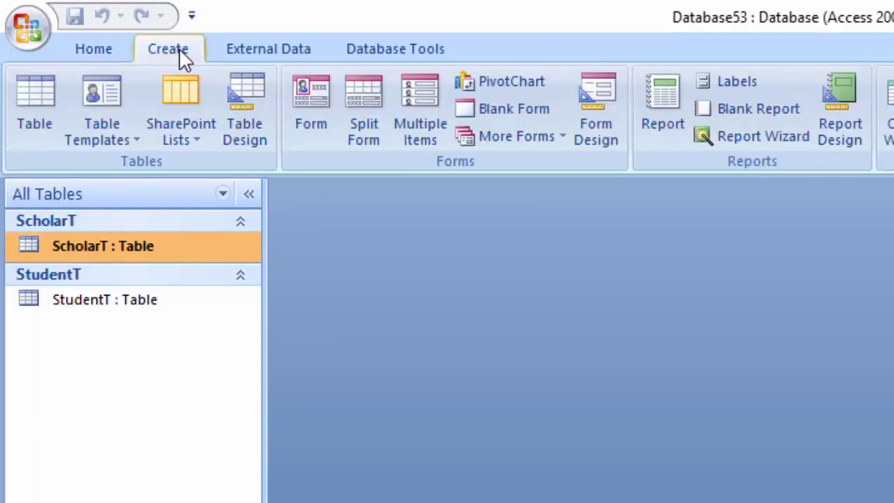
{"action": "left_click", "coordinate": [32, 98]}
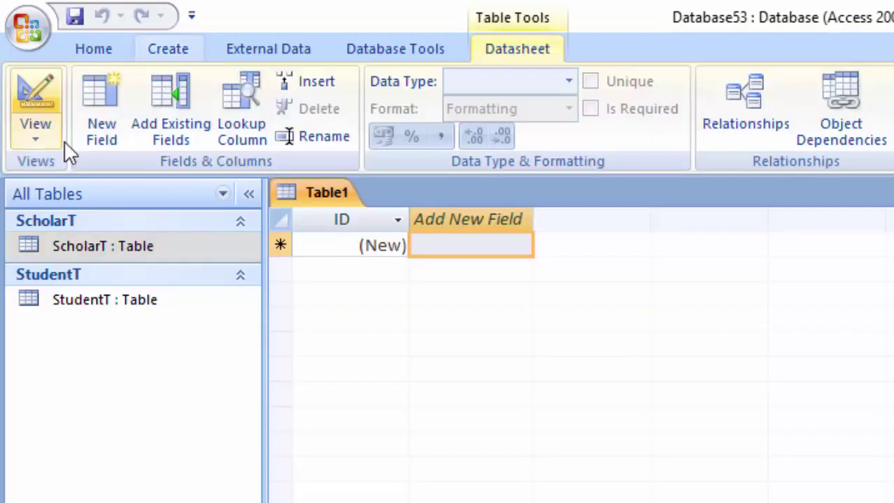
{"action": "left_click", "coordinate": [33, 107]}
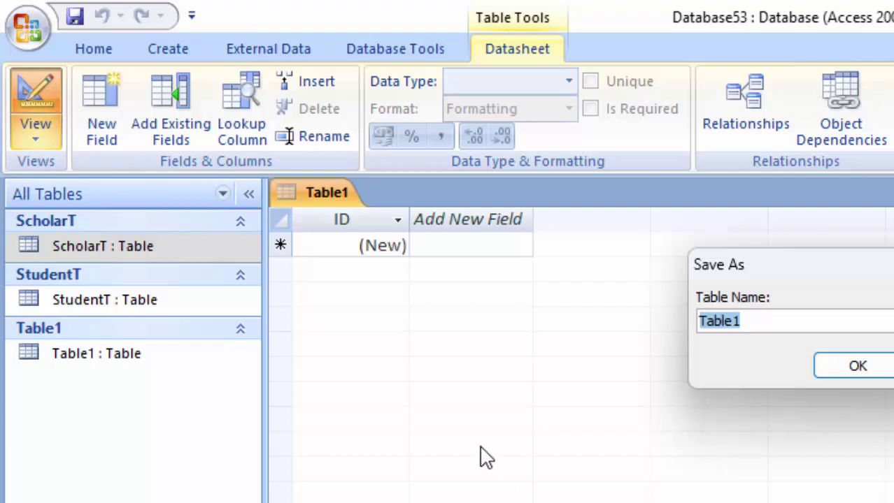
{"action": "key", "text": "BackSpace"}
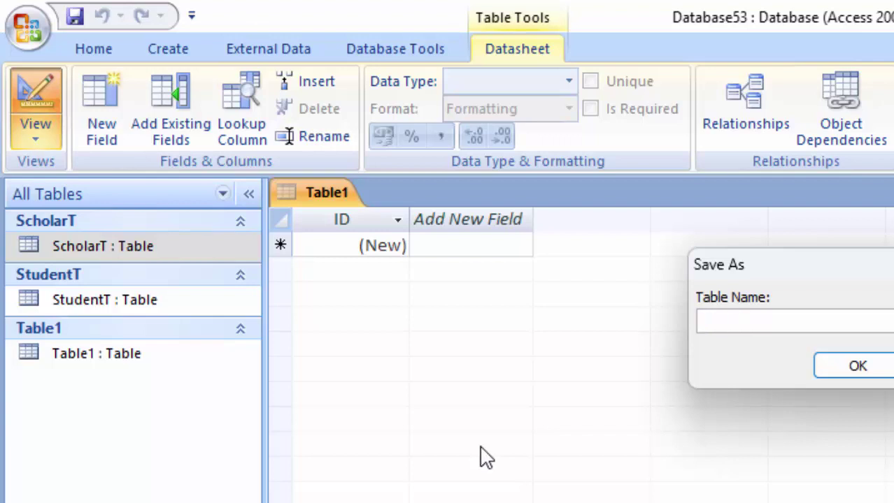
{"action": "type", "text": "ClassT"}
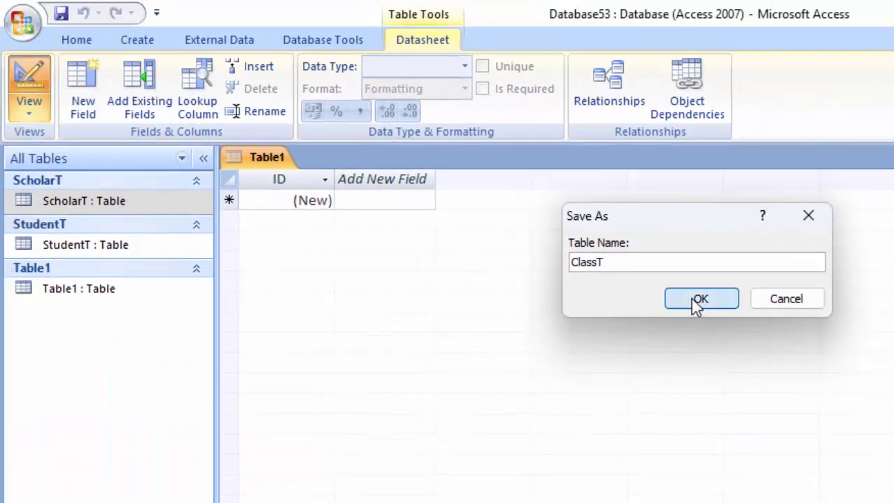
{"action": "left_click", "coordinate": [675, 301]}
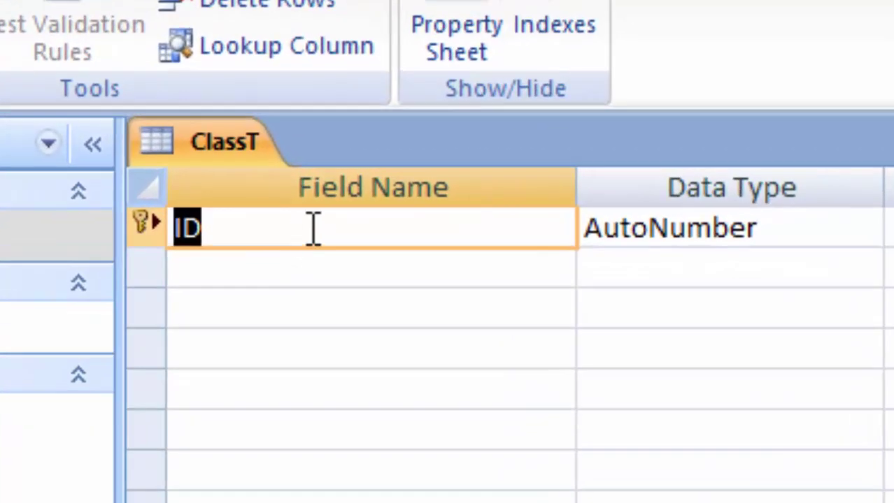
Rename the ID key field to Class with a Text data type.
{"action": "key", "text": "BackSpace"}
{"action": "type", "text": "C"}
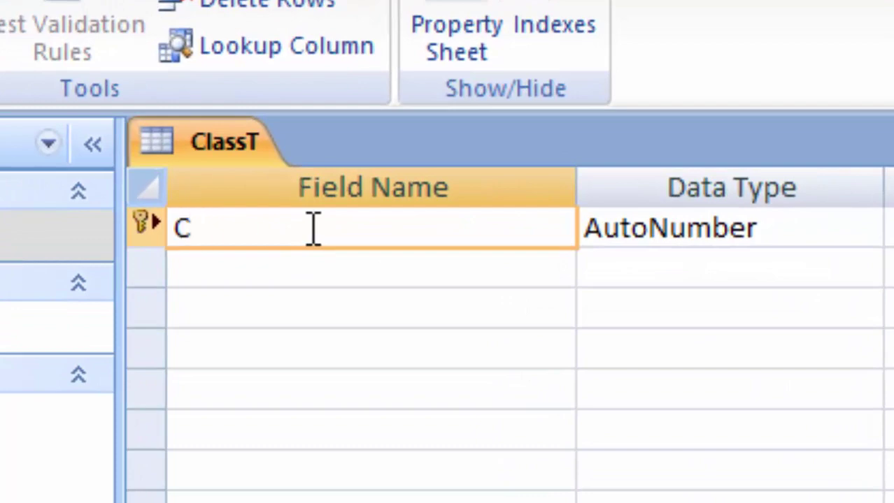
{"action": "type", "text": "las"}
{"action": "type", "text": "s"}
{"action": "left_click", "coordinate": [862, 228]}
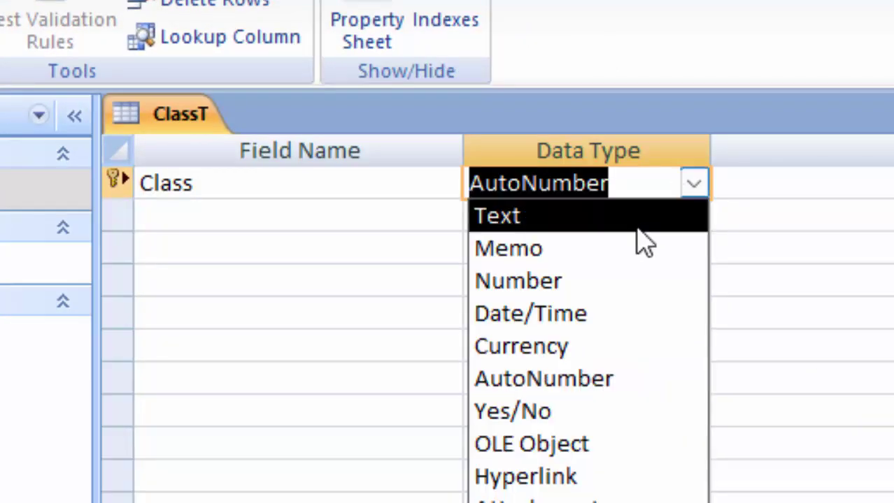
{"action": "left_click", "coordinate": [633, 224]}
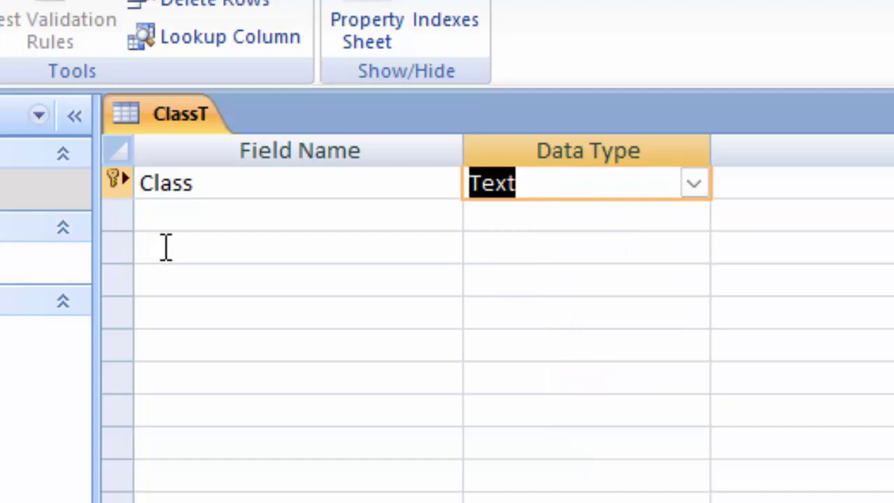
Add a Roll Number field of type Number and save the table design.
{"action": "left_click", "coordinate": [229, 204]}
{"action": "type", "text": "R"}
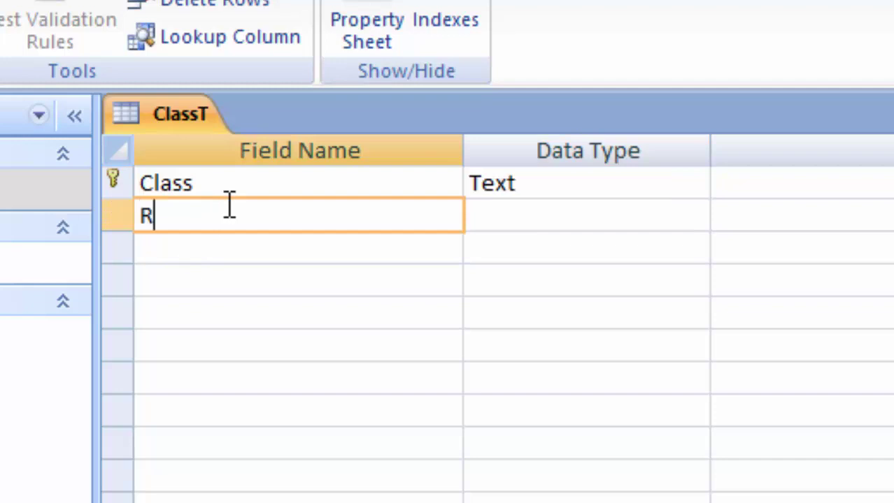
{"action": "type", "text": "oll "}
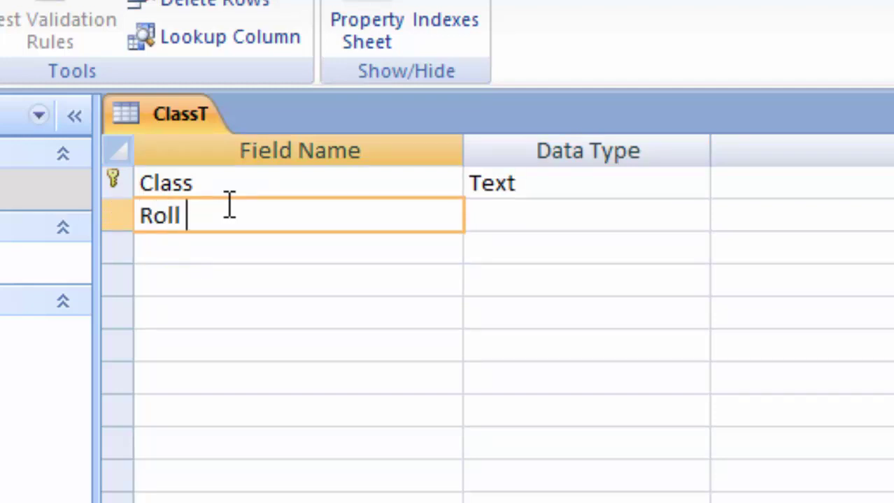
{"action": "type", "text": "Number"}
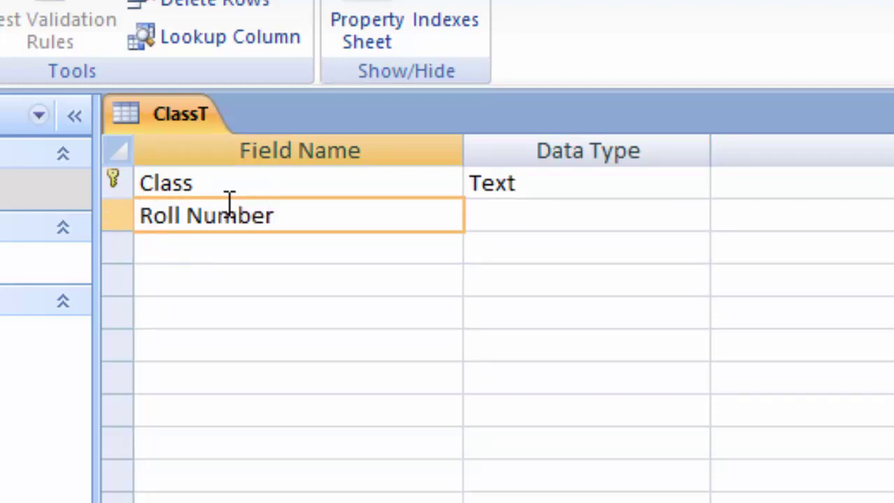
{"action": "left_click", "coordinate": [560, 216]}
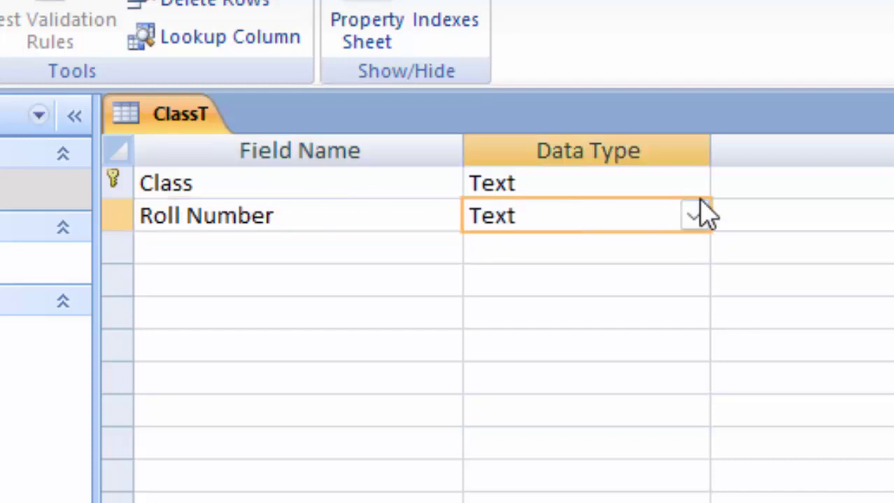
{"action": "left_click", "coordinate": [695, 218]}
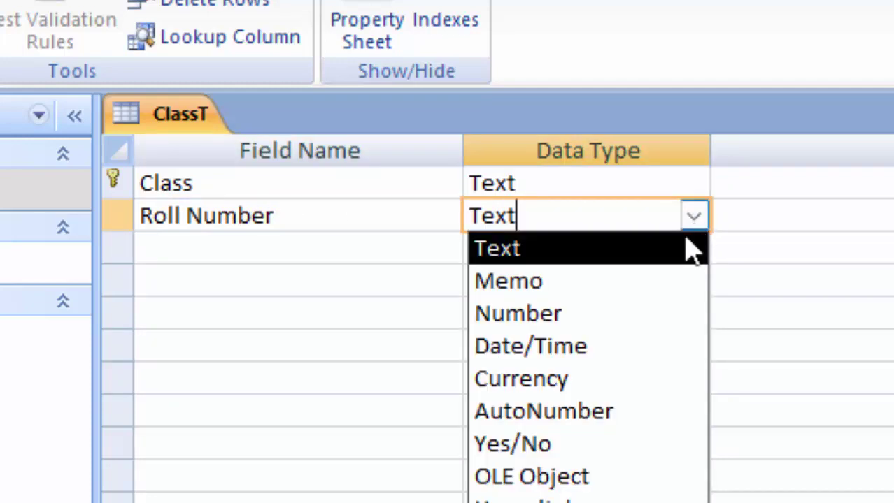
{"action": "left_click", "coordinate": [660, 326]}
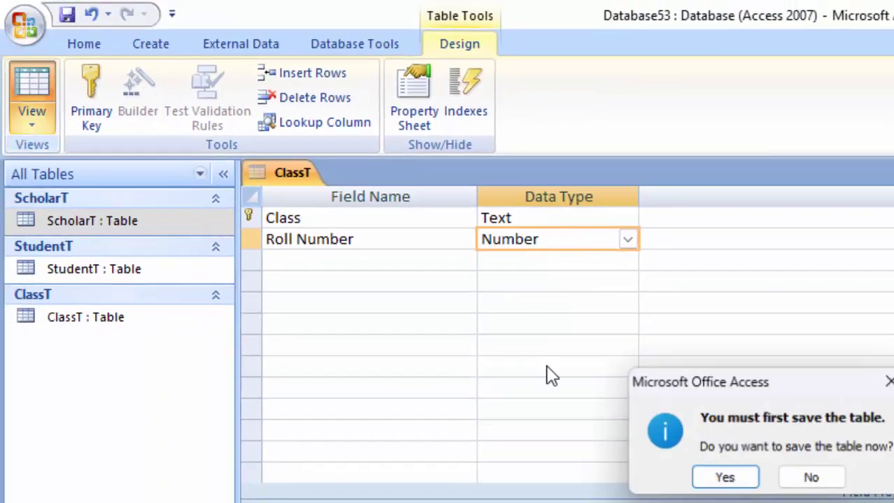
{"action": "left_click", "coordinate": [728, 477]}
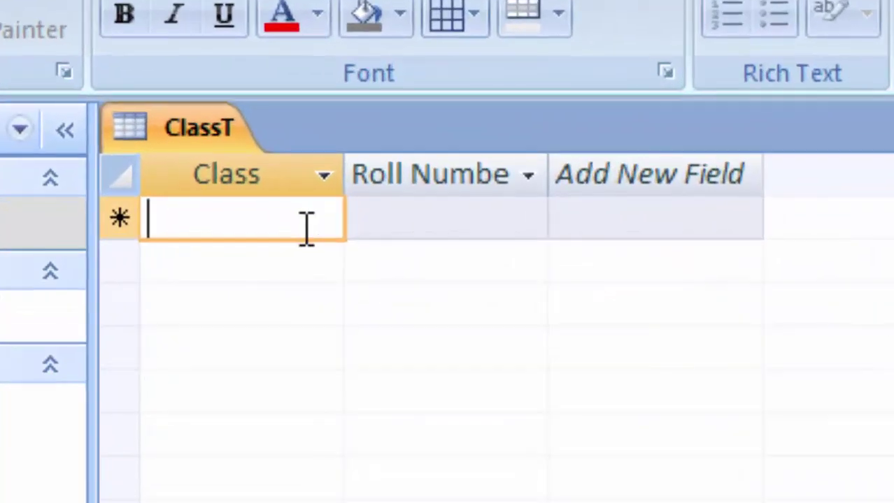
Enter class X as the first ClassT record and open the ScholarT table.
{"action": "type", "text": "X"}
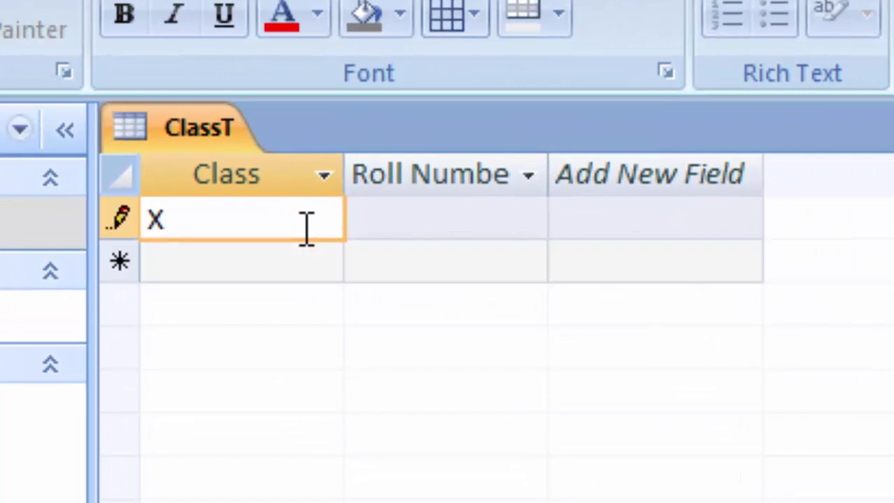
{"action": "key", "text": "Tab"}
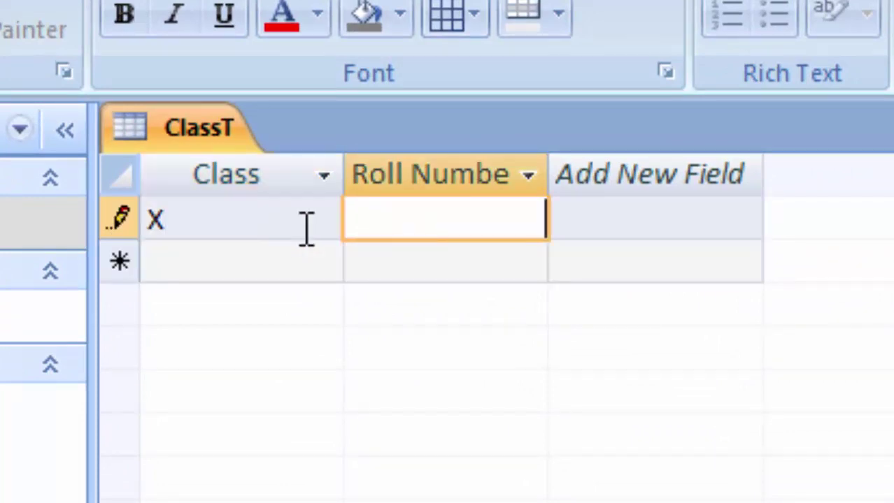
{"action": "type", "text": "1"}
{"action": "key", "text": "Tab"}
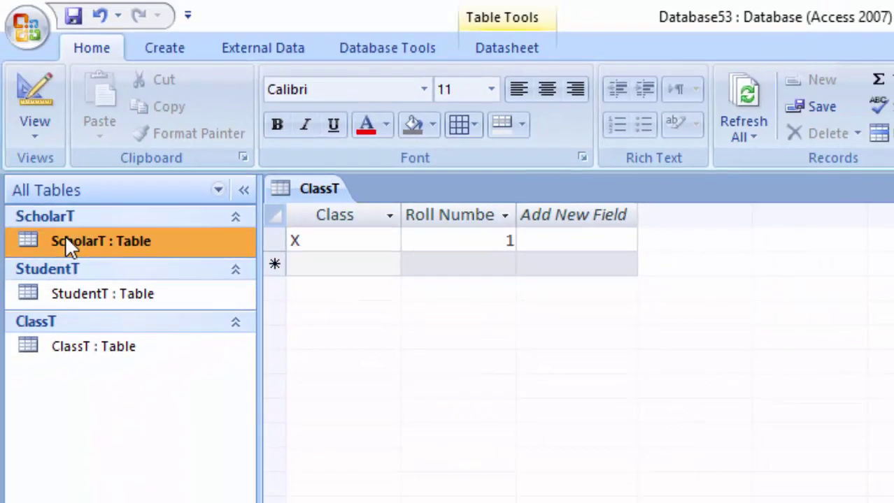
{"action": "double_click", "coordinate": [67, 240]}
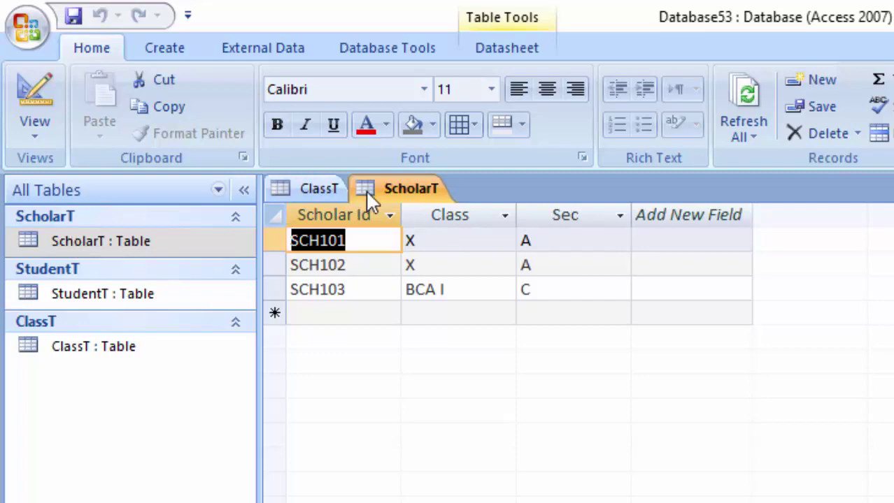
Add a second ClassT record BCAI with roll number 2, then bring up ScholarT.
{"action": "left_click", "coordinate": [327, 190]}
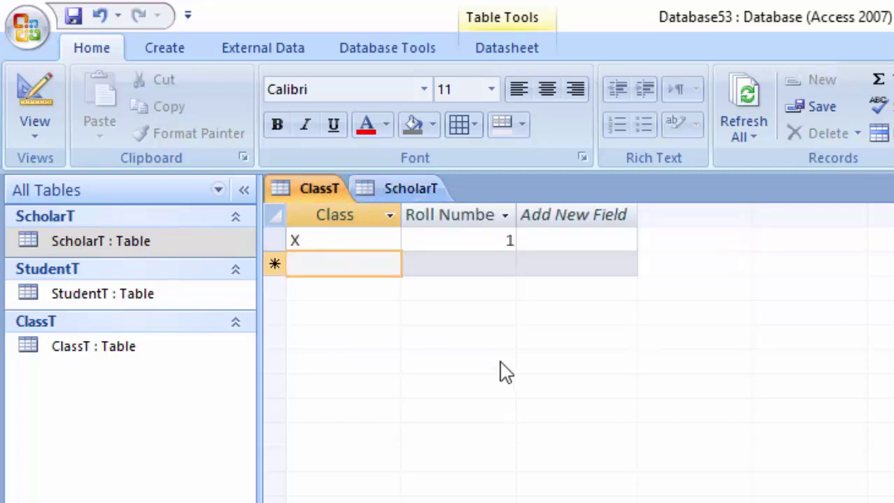
{"action": "type", "text": "X"}
{"action": "key", "text": "Tab"}
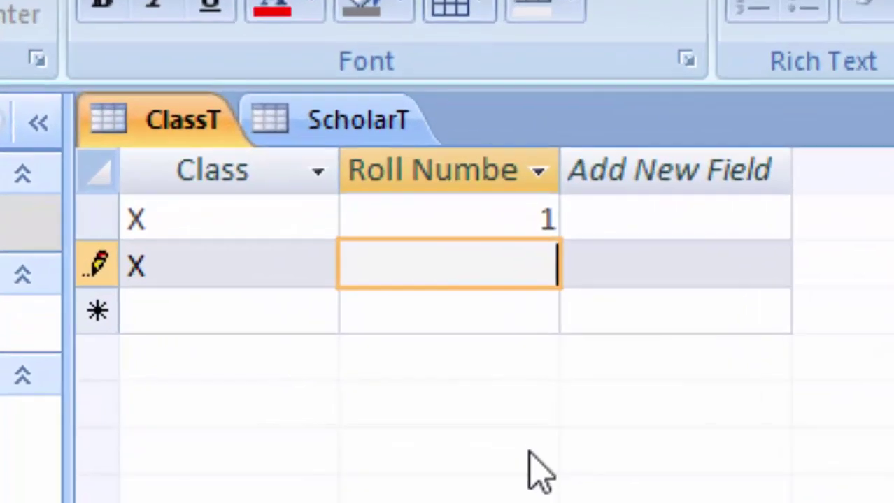
{"action": "type", "text": "2"}
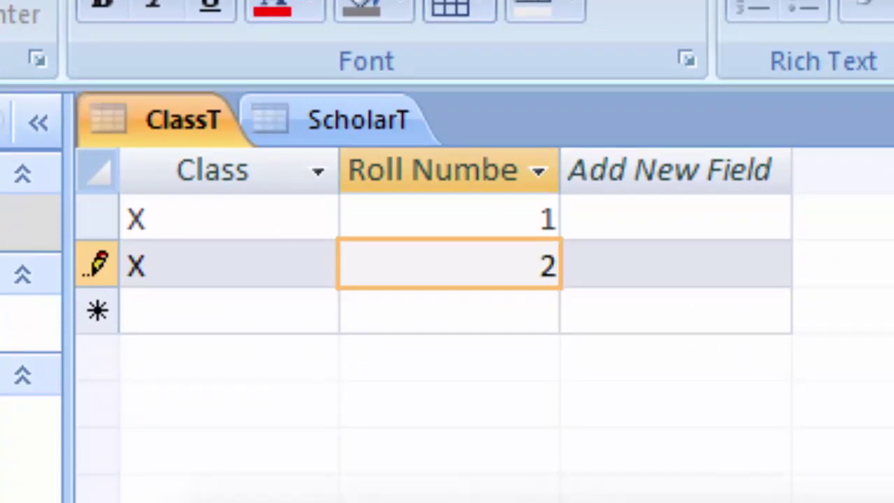
{"action": "key", "text": "shift+Tab"}
{"action": "type", "text": "BCA"}
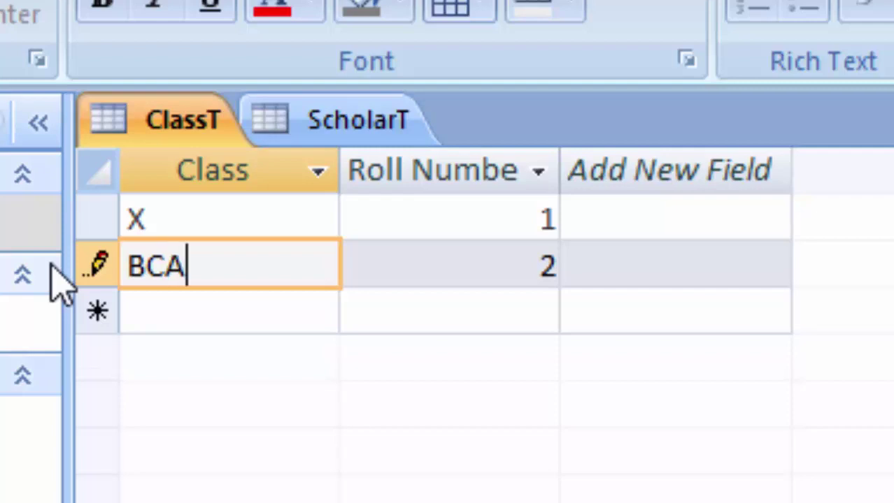
{"action": "type", "text": "I"}
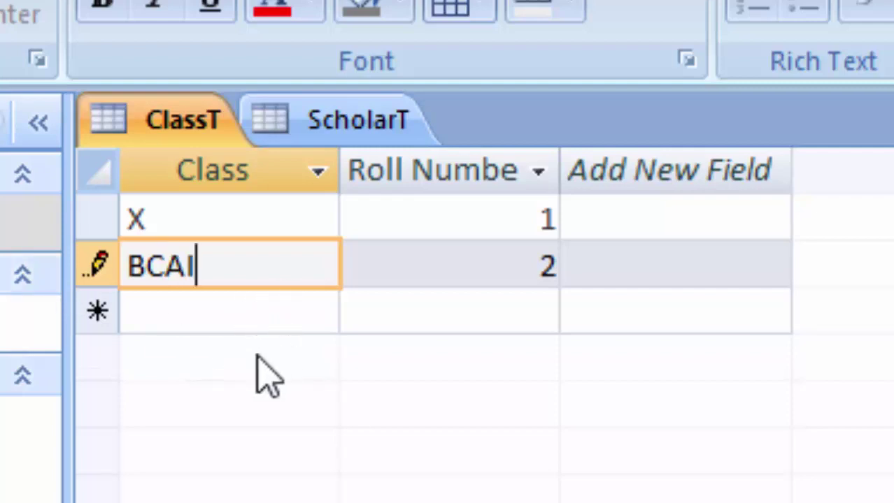
{"action": "left_click", "coordinate": [223, 323]}
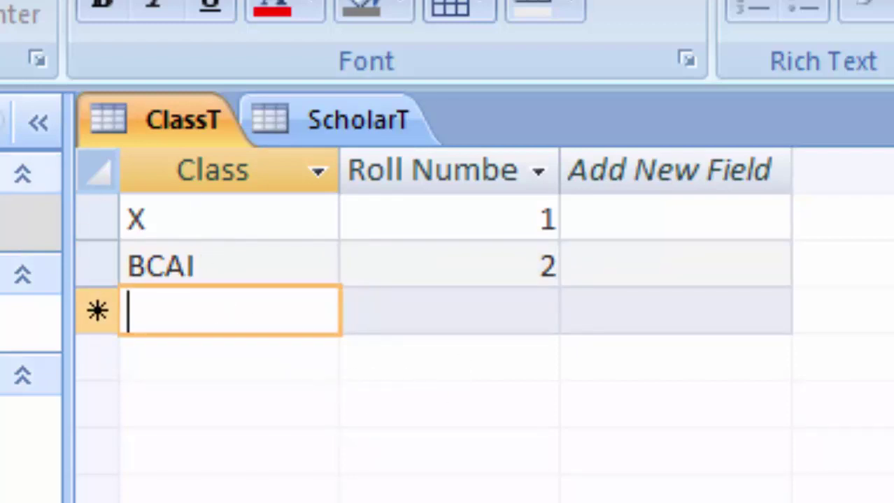
{"action": "key", "text": "ctrl+F6"}
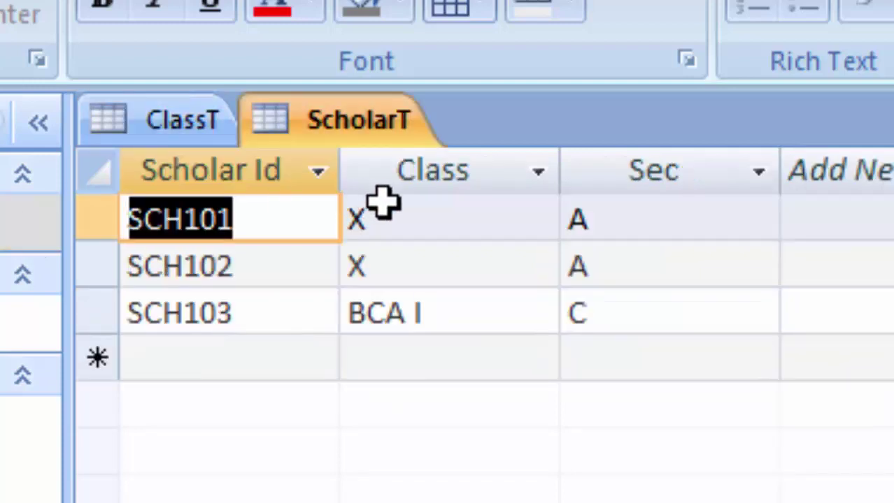
Check the first scholar's Class dropdown, leave it at X, and return to ClassT.
{"action": "left_click", "coordinate": [439, 223]}
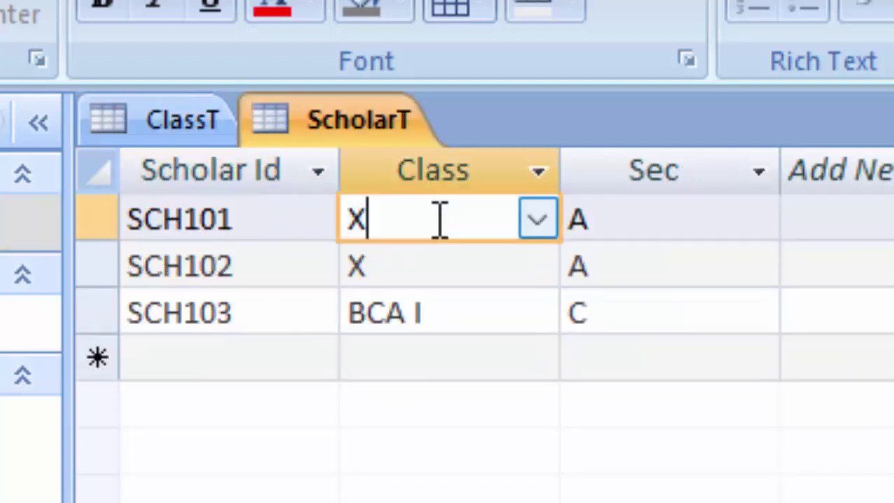
{"action": "left_click", "coordinate": [537, 221]}
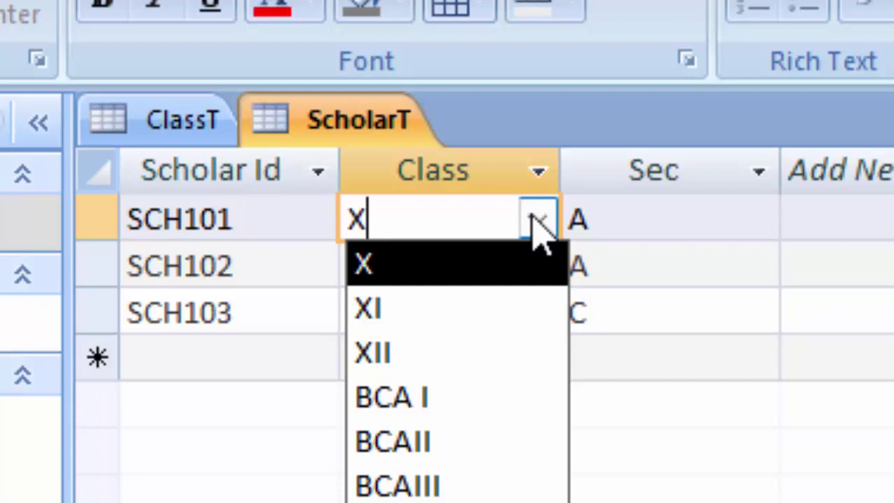
{"action": "left_click", "coordinate": [359, 124]}
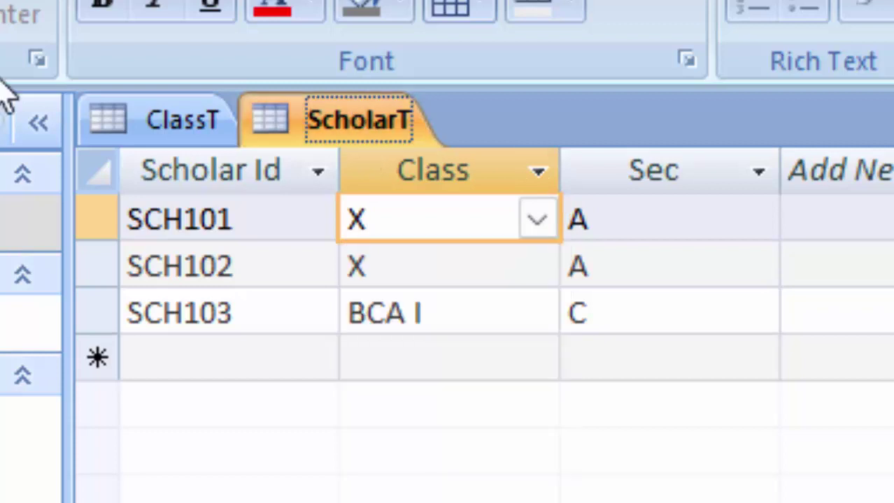
{"action": "left_click", "coordinate": [141, 121]}
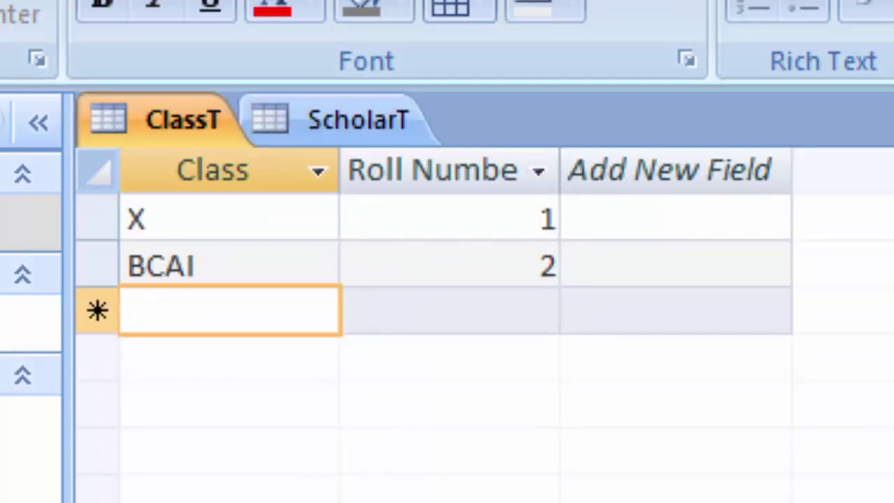
Add classes BCAII, BCAIII, XI and XII as new ClassT rows.
{"action": "type", "text": "BCA"}
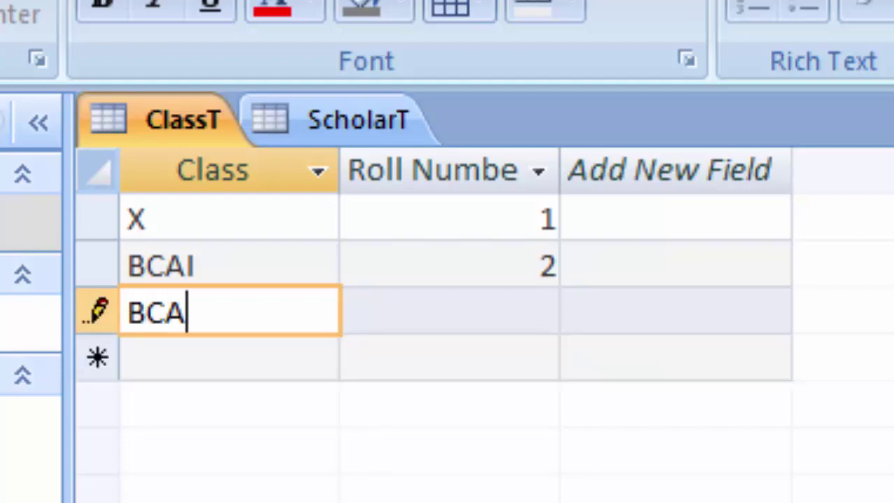
{"action": "type", "text": "II"}
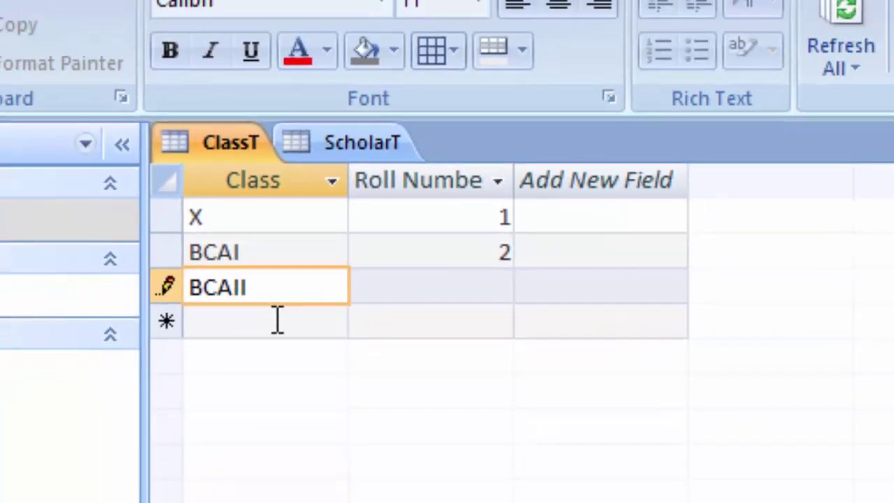
{"action": "left_click", "coordinate": [277, 322]}
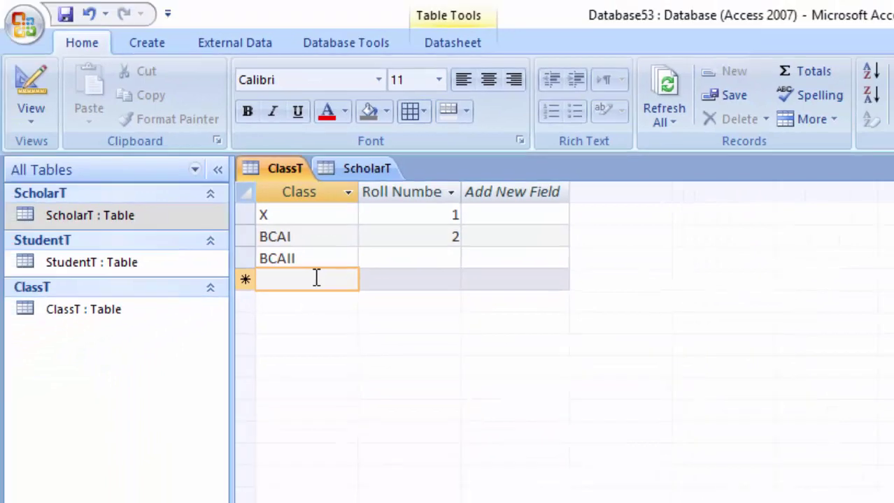
{"action": "type", "text": "BCA"}
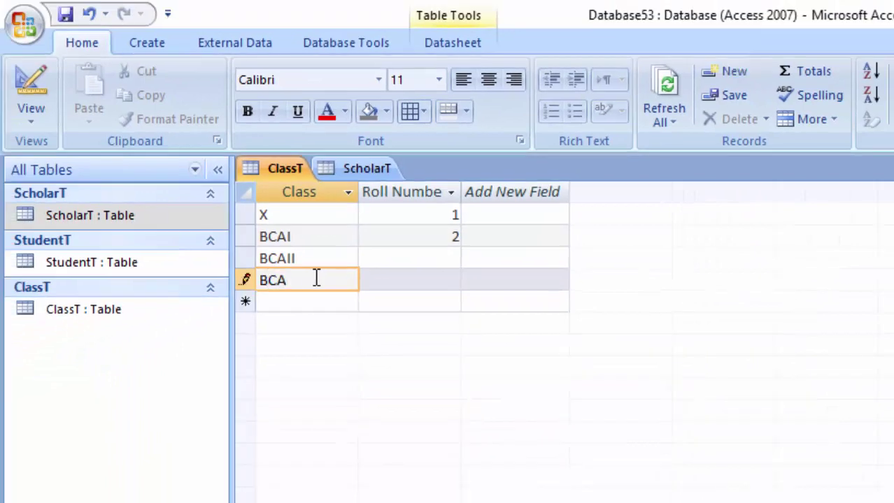
{"action": "type", "text": "III"}
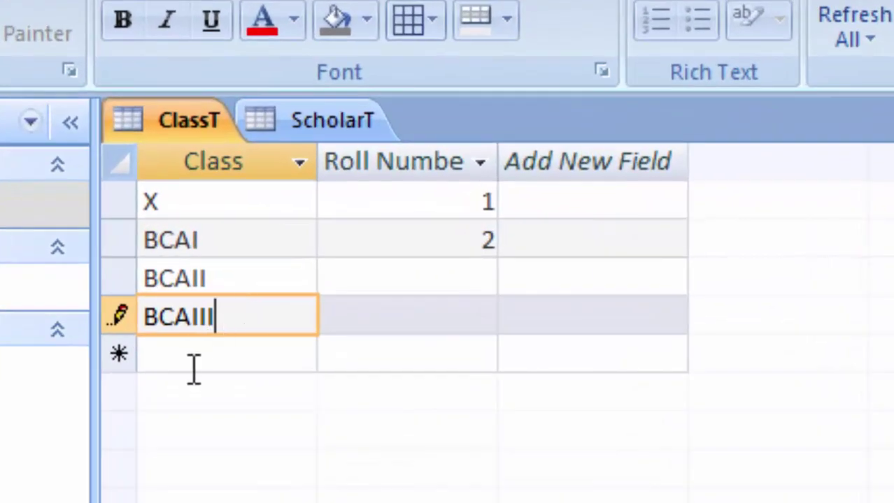
{"action": "left_click", "coordinate": [204, 358]}
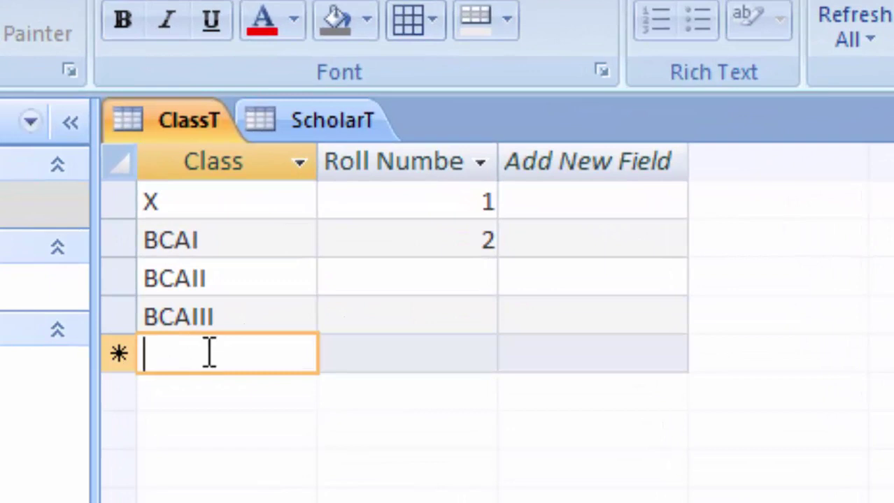
{"action": "type", "text": "XI"}
{"action": "key", "text": "Tab"}
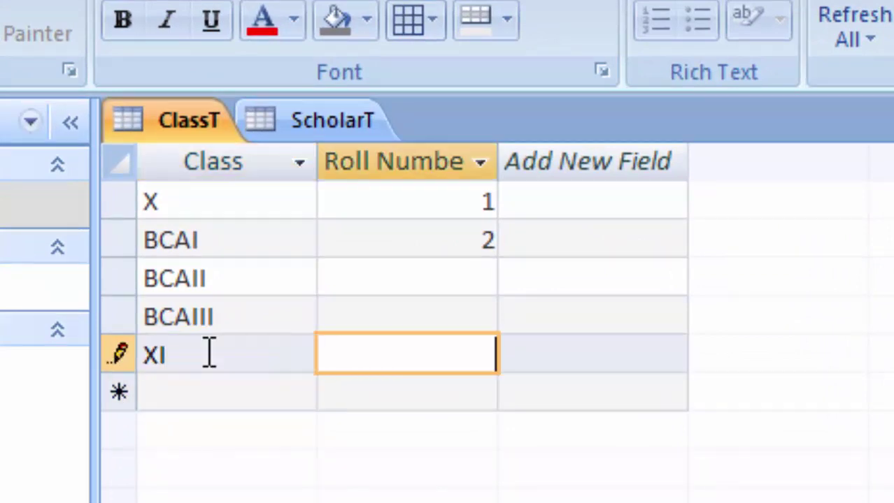
{"action": "key", "text": "Tab"}
{"action": "type", "text": "XI"}
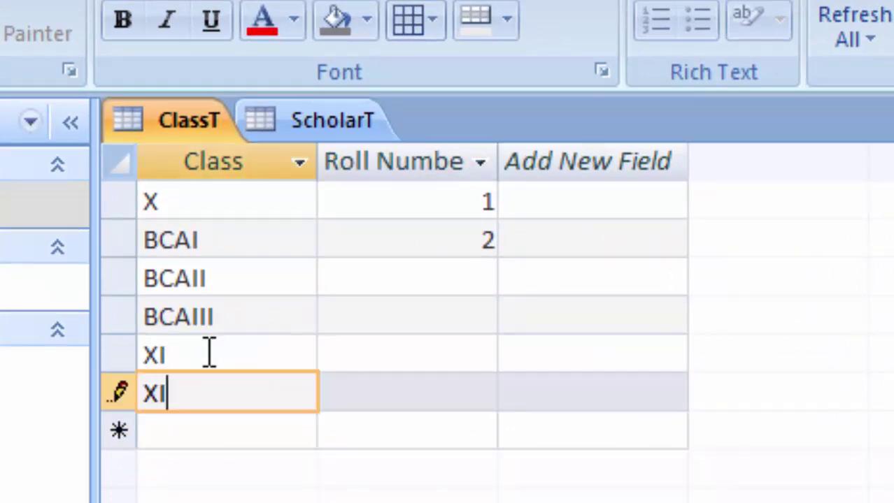
{"action": "type", "text": "I"}
{"action": "key", "text": "shift+Return"}
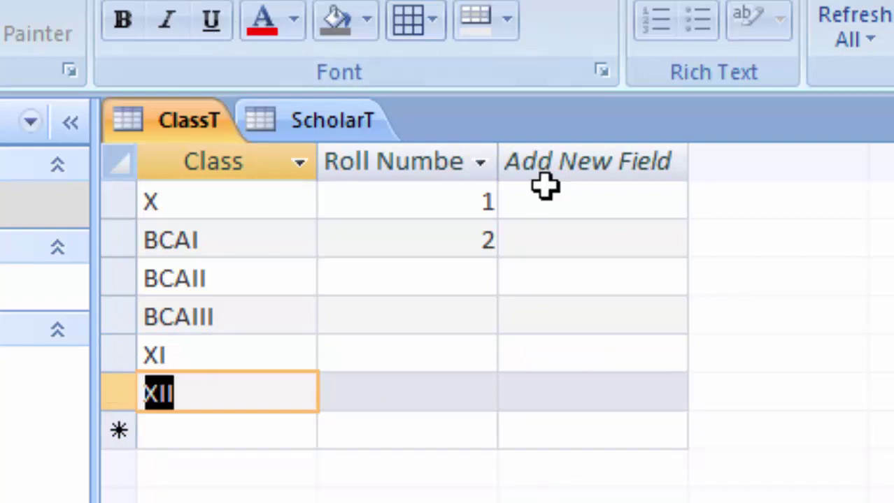
Clear the Roll Number values 2 and 1 from the BCAI and X rows.
{"action": "left_click_drag", "start_coordinate": [459, 237], "coordinate": [688, 274]}
{"action": "key", "text": "Delete"}
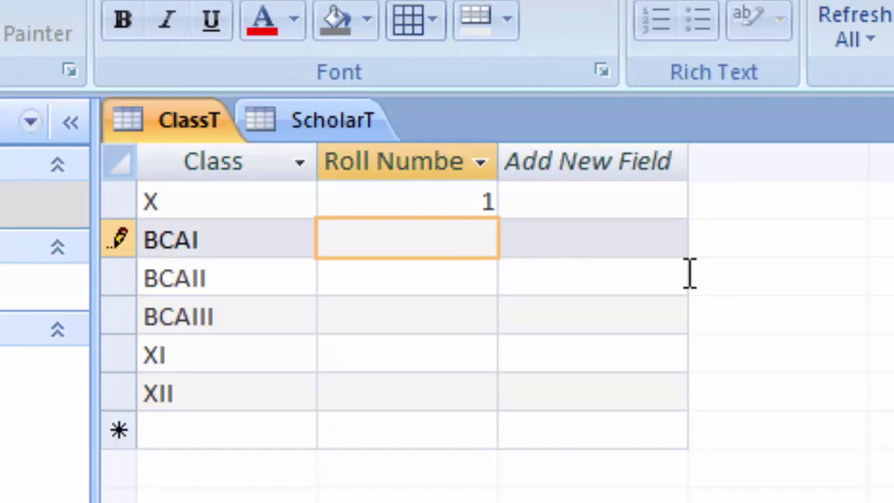
{"action": "left_click_drag", "start_coordinate": [425, 196], "coordinate": [570, 211]}
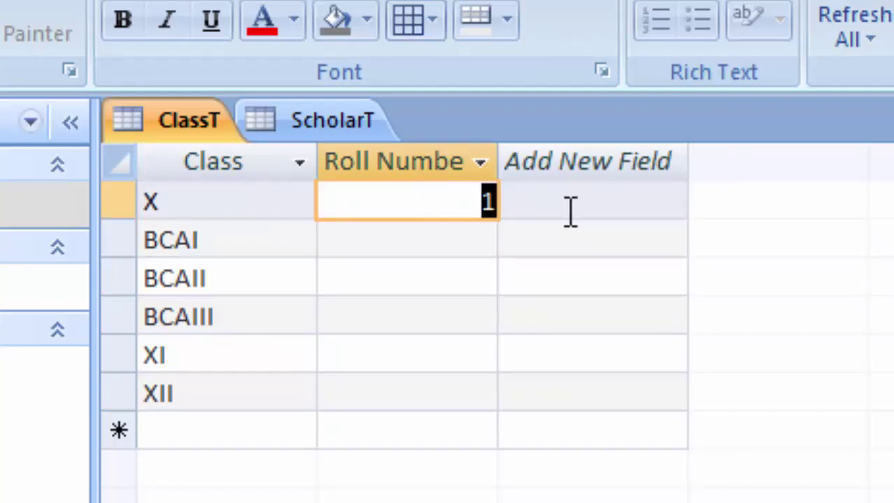
{"action": "key", "text": "Delete"}
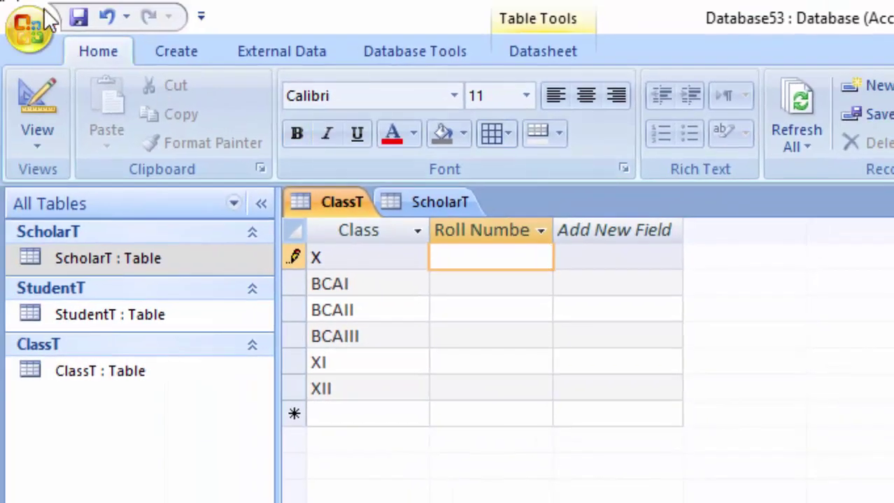
Save the class records and close the ClassT and ScholarT tables.
{"action": "left_click", "coordinate": [72, 19]}
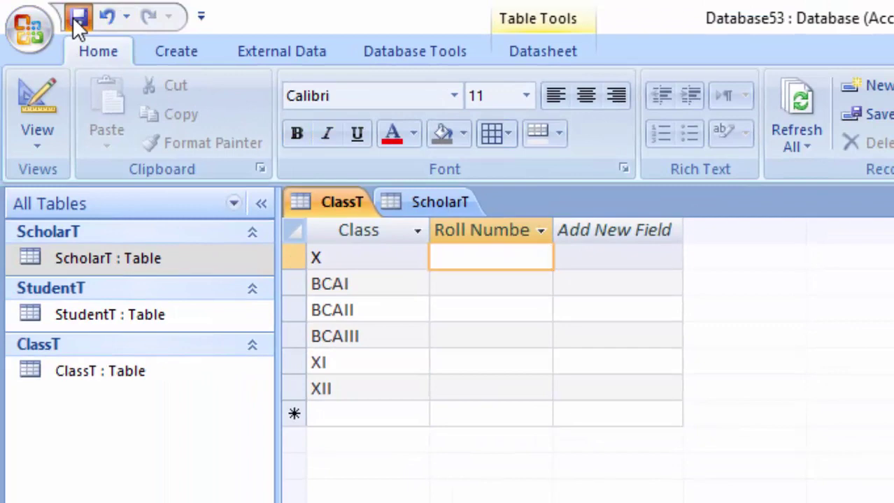
{"action": "right_click", "coordinate": [356, 199]}
{"action": "left_click", "coordinate": [413, 247]}
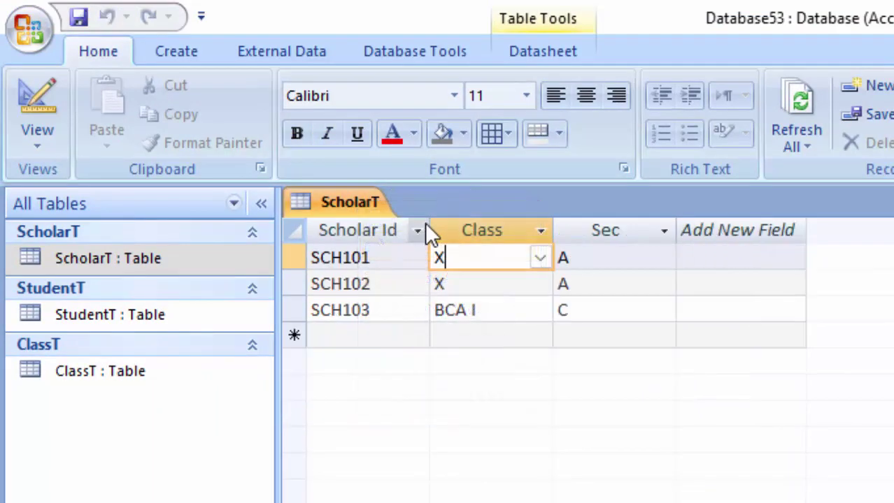
{"action": "right_click", "coordinate": [363, 206]}
{"action": "left_click", "coordinate": [406, 251]}
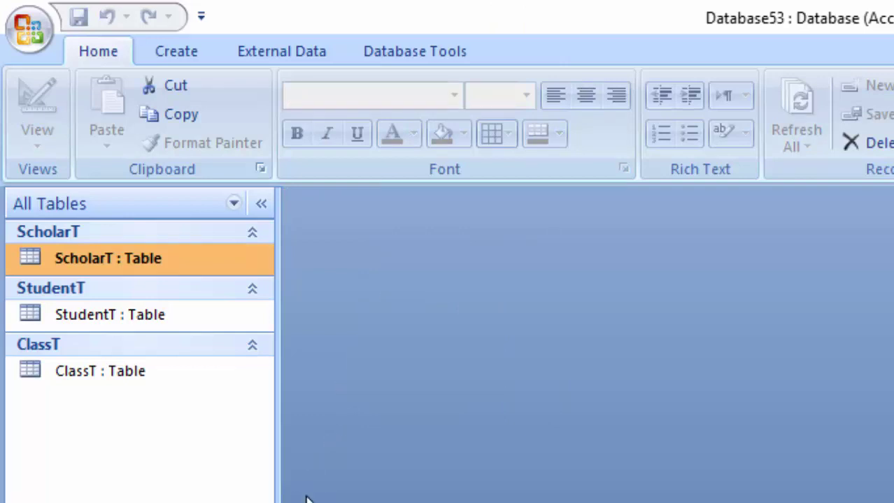
Create a new table saved as SectionT and rename its ID key field to Section.
{"action": "left_click", "coordinate": [178, 54]}
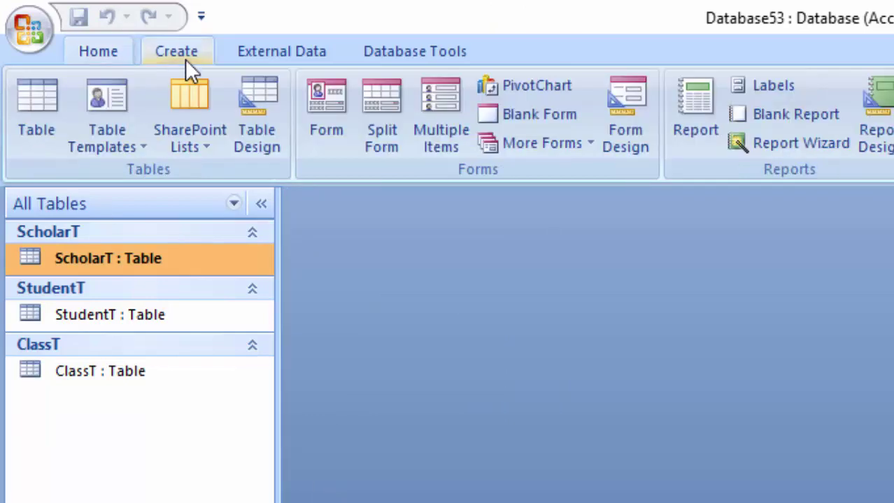
{"action": "left_click", "coordinate": [19, 97]}
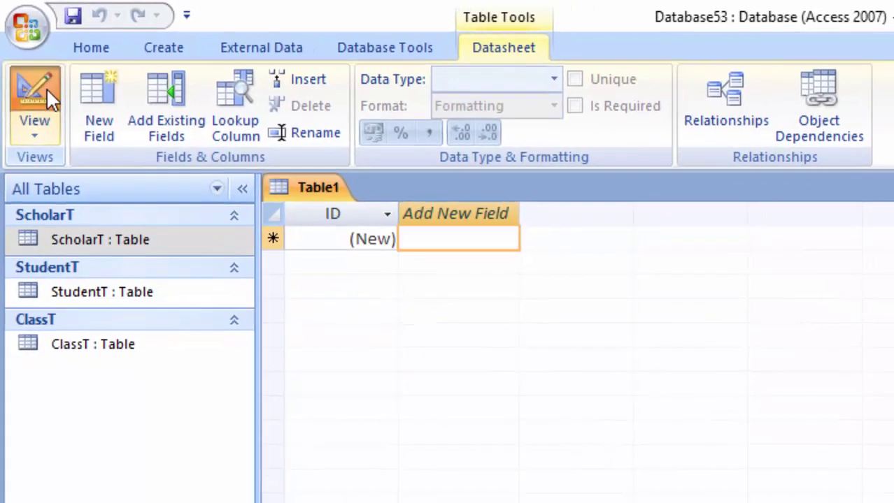
{"action": "left_click", "coordinate": [46, 88]}
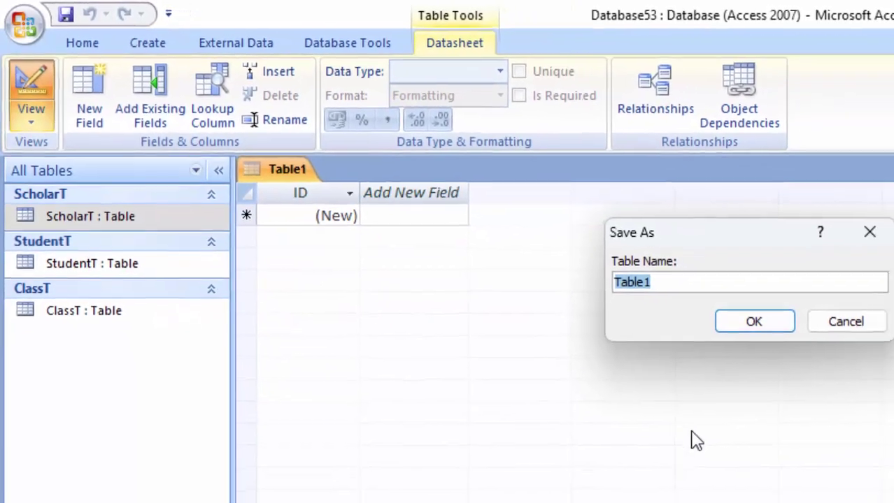
{"action": "key", "text": "BackSpace"}
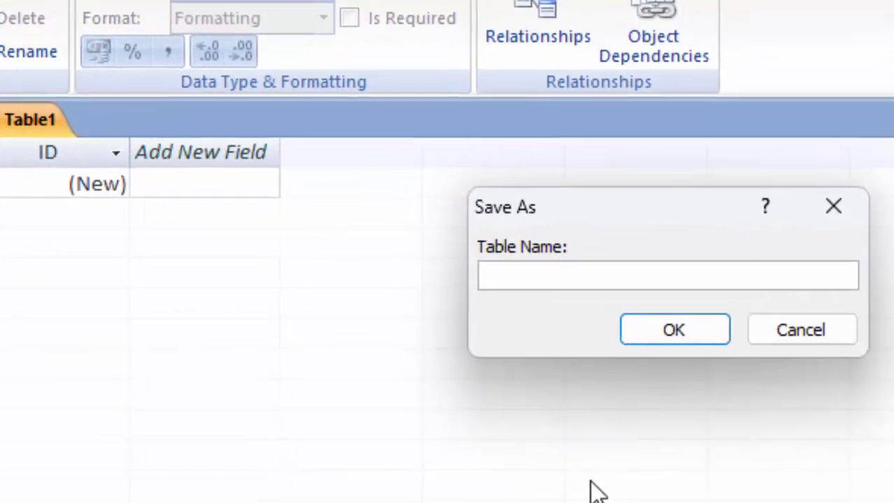
{"action": "type", "text": "Secti"}
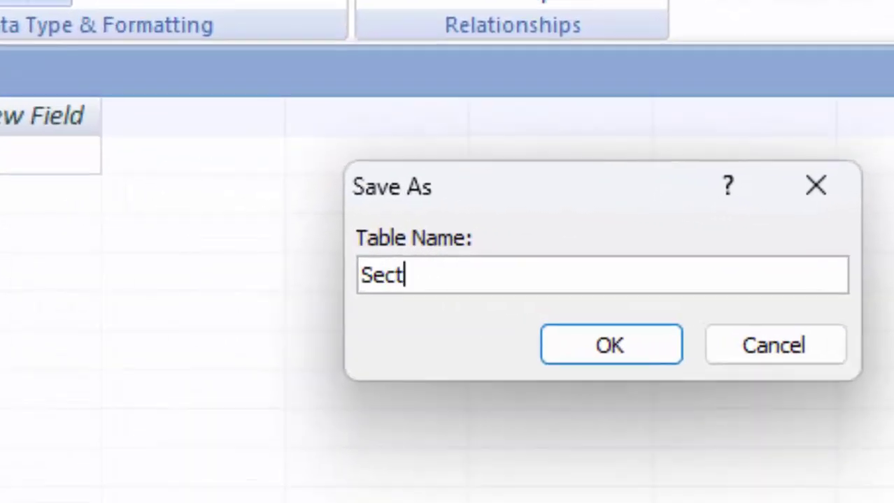
{"action": "type", "text": "onT"}
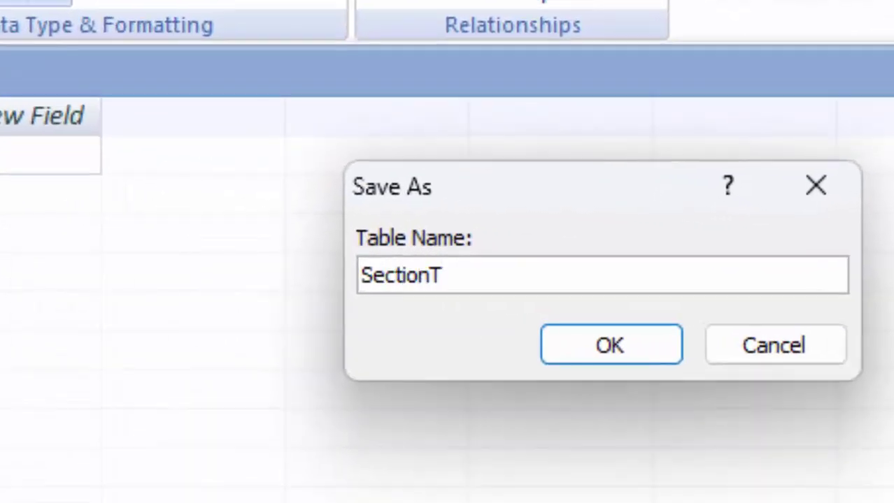
{"action": "key", "text": "Return"}
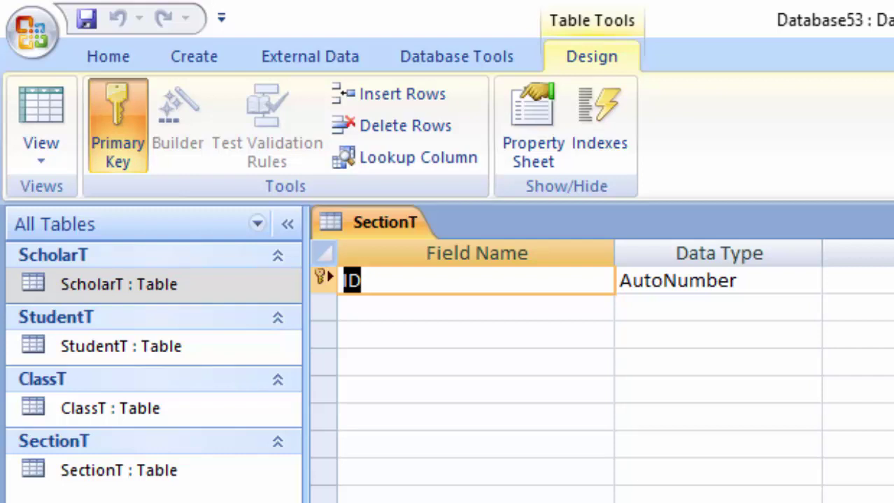
{"action": "key", "text": "BackSpace"}
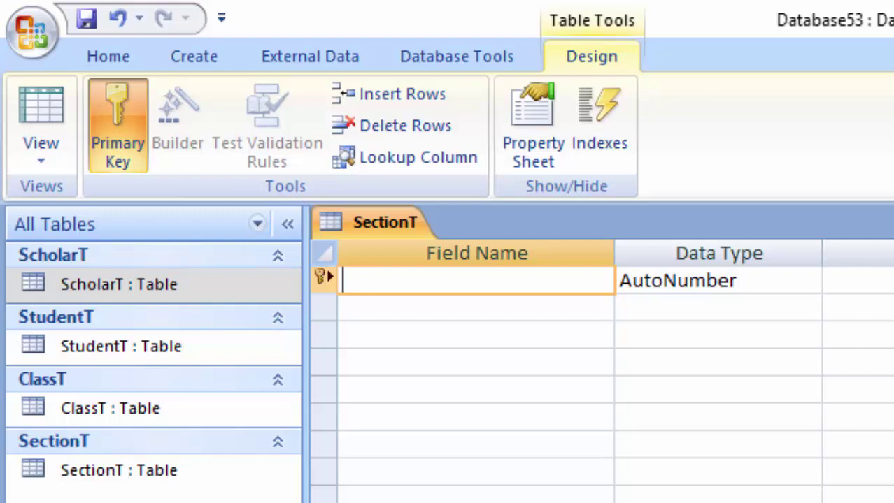
{"action": "type", "text": "Secti"}
{"action": "type", "text": "on"}
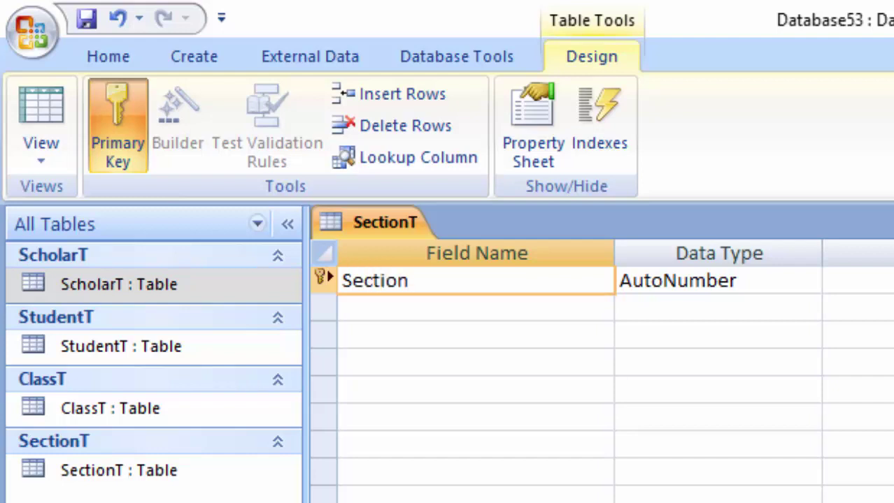
{"action": "left_click", "coordinate": [196, 416]}
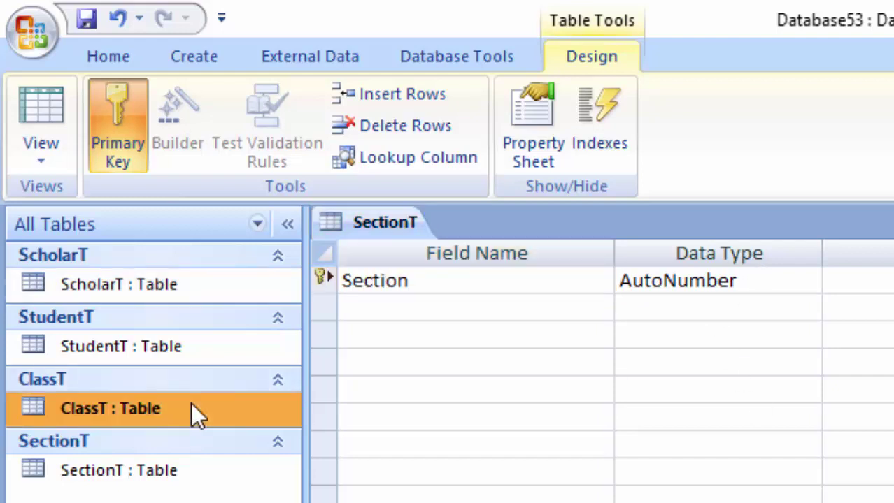
Reopen ClassT, StudentT and ScholarT, checking the first scholar's section list stays A.
{"action": "double_click", "coordinate": [193, 412]}
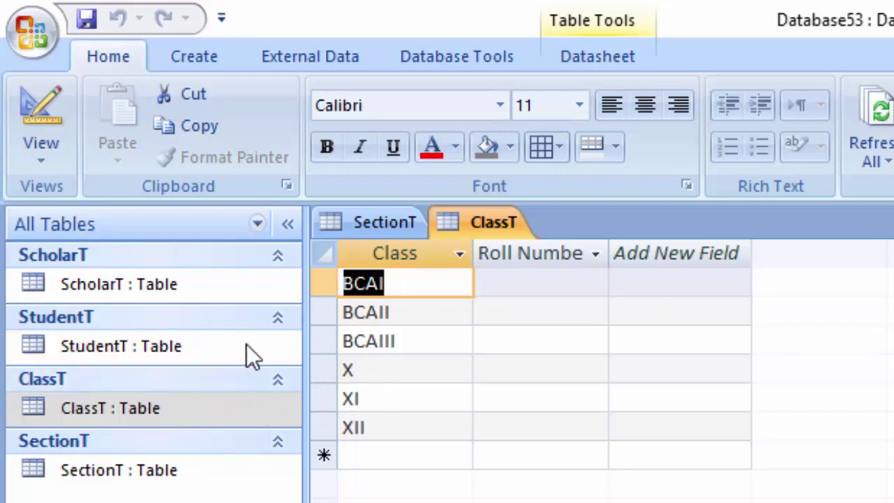
{"action": "double_click", "coordinate": [203, 355]}
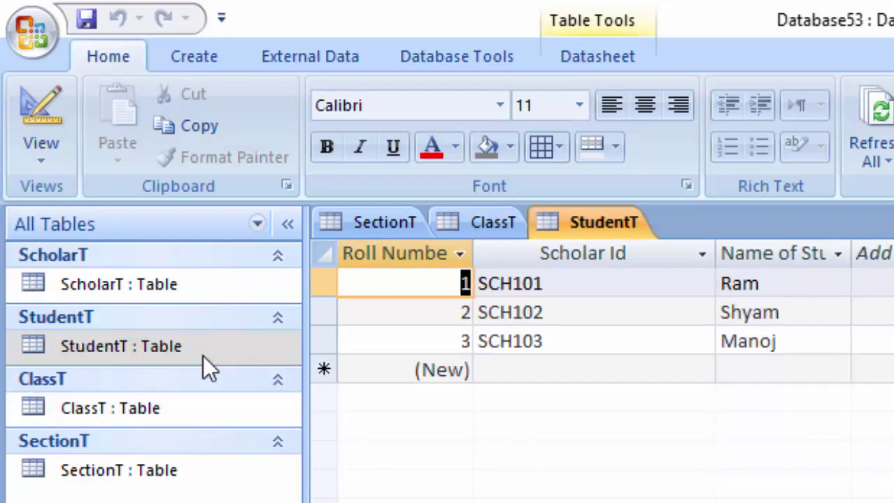
{"action": "double_click", "coordinate": [176, 281]}
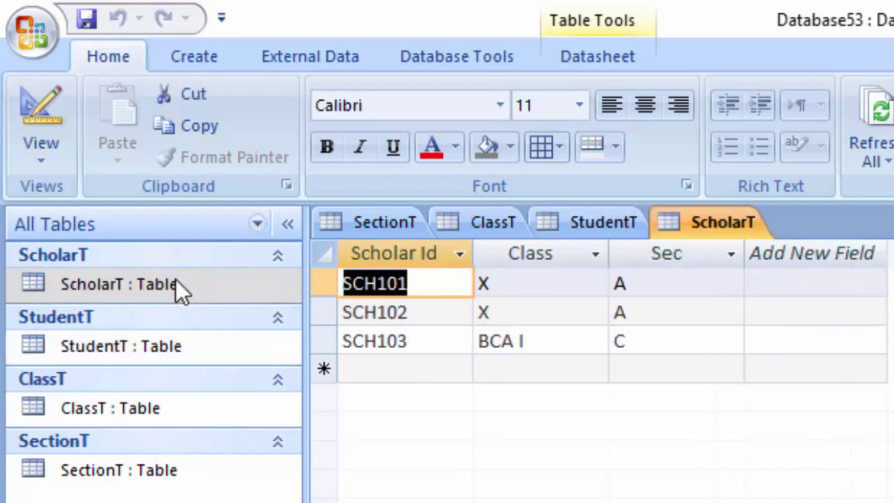
{"action": "left_click", "coordinate": [710, 284]}
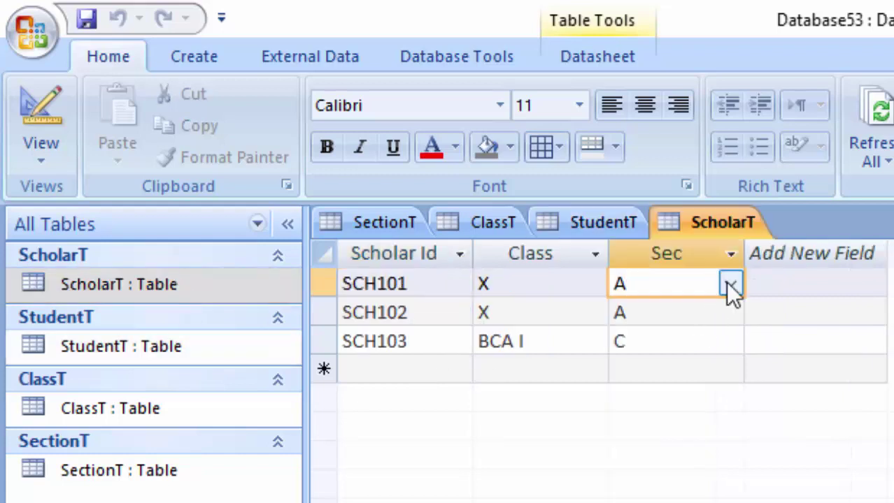
{"action": "left_click", "coordinate": [729, 285]}
{"action": "left_click", "coordinate": [729, 290]}
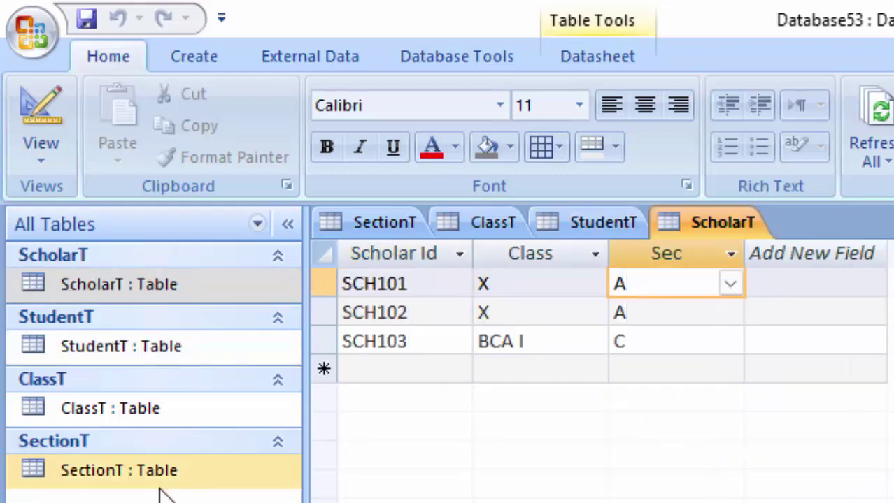
Open SectionT and choose Design View from the View list.
{"action": "left_click", "coordinate": [170, 481]}
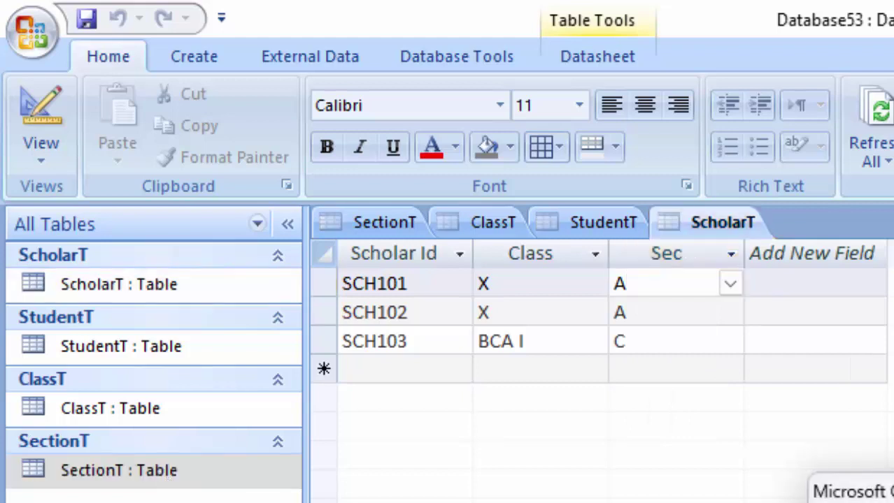
{"action": "key", "text": "Return"}
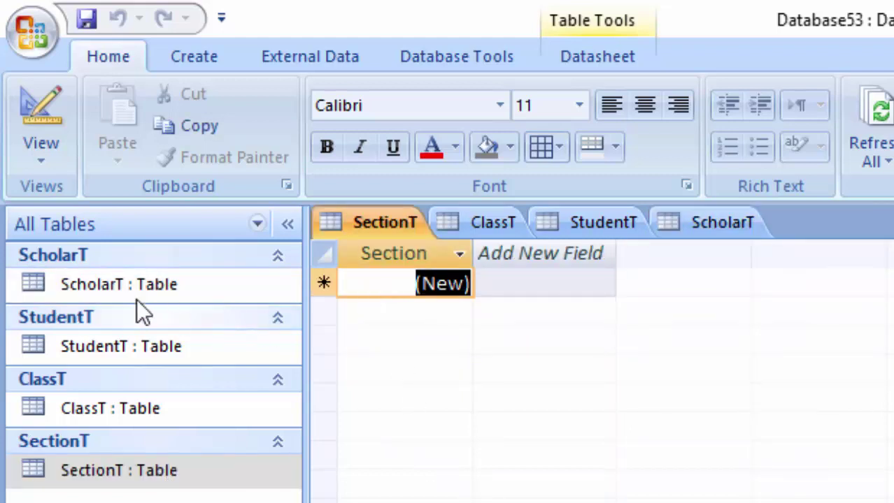
{"action": "left_click", "coordinate": [43, 165]}
Change the Section field's data type from AutoNumber to Text.
{"action": "left_click", "coordinate": [107, 397]}
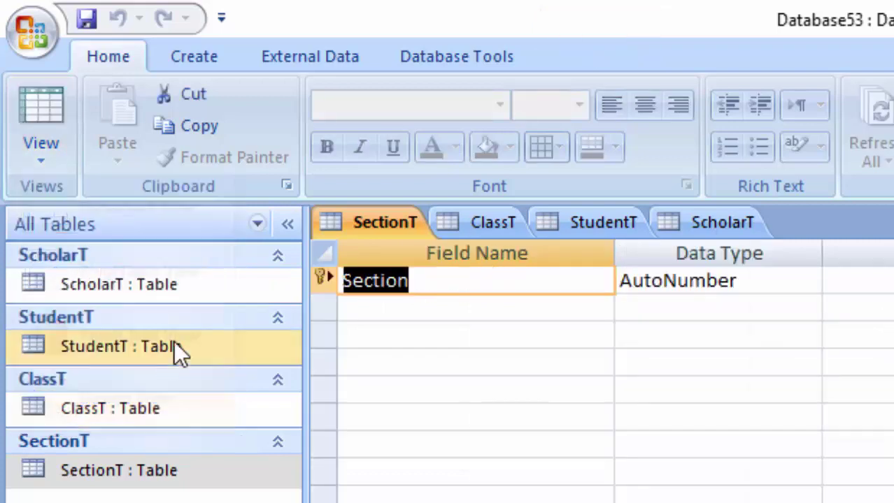
{"action": "left_click", "coordinate": [786, 285]}
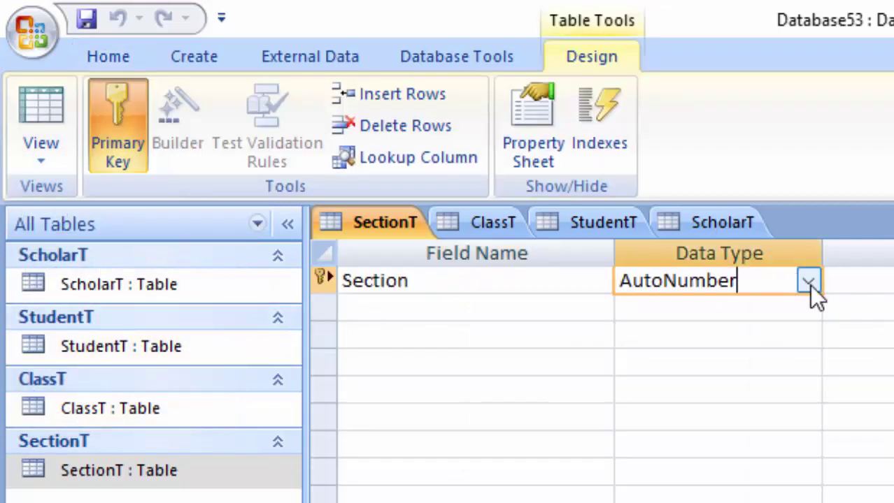
{"action": "left_click", "coordinate": [809, 285]}
{"action": "left_click", "coordinate": [748, 313]}
Add a new Class field below Section.
{"action": "left_click", "coordinate": [376, 302]}
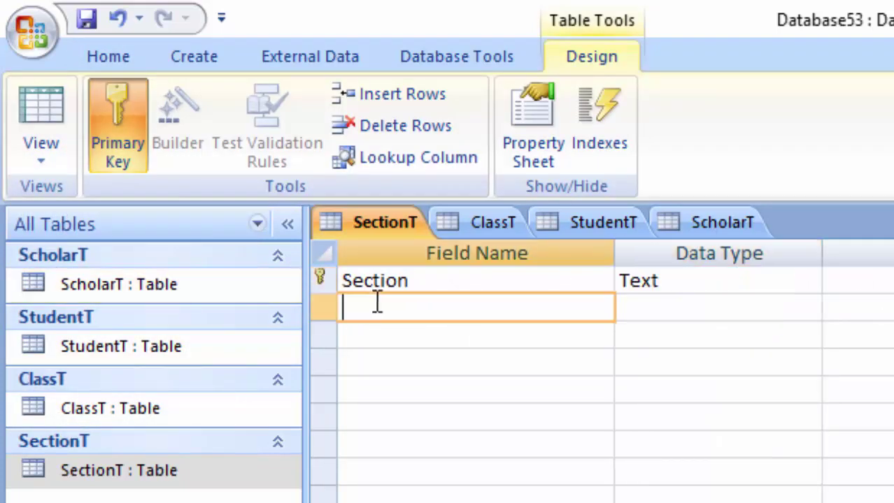
{"action": "type", "text": "Clas"}
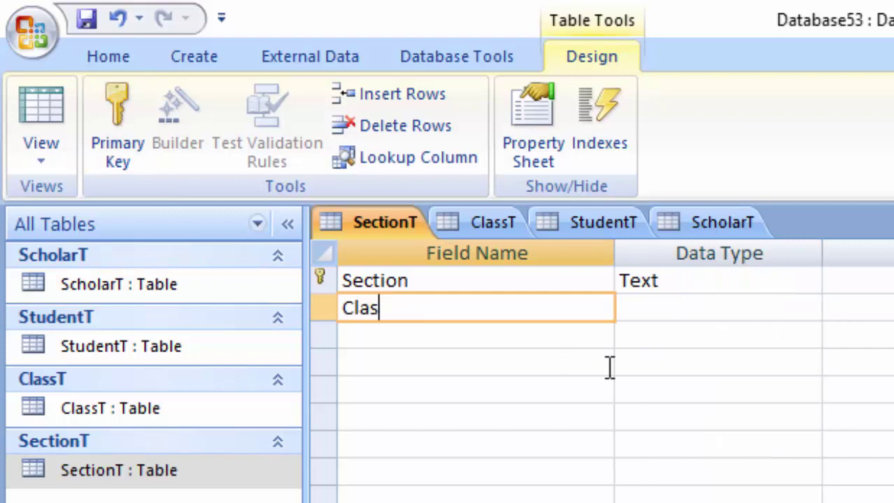
{"action": "type", "text": "s"}
{"action": "left_click", "coordinate": [701, 308]}
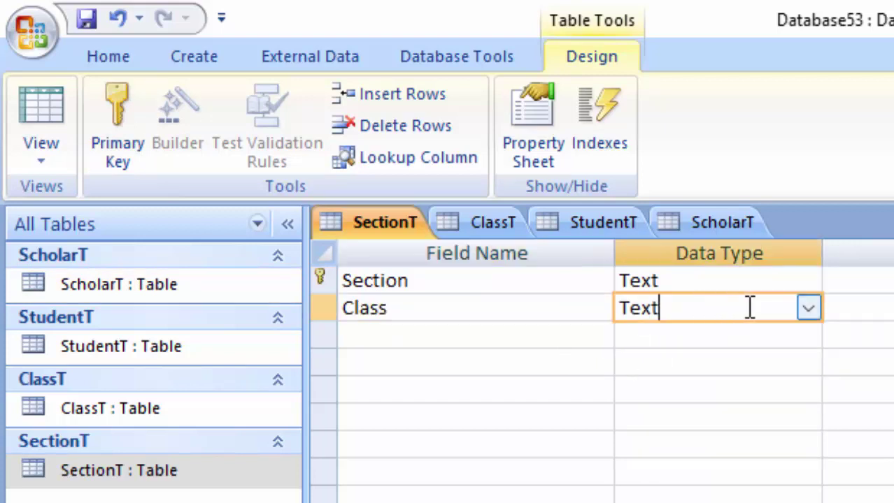
{"action": "left_click", "coordinate": [808, 307]}
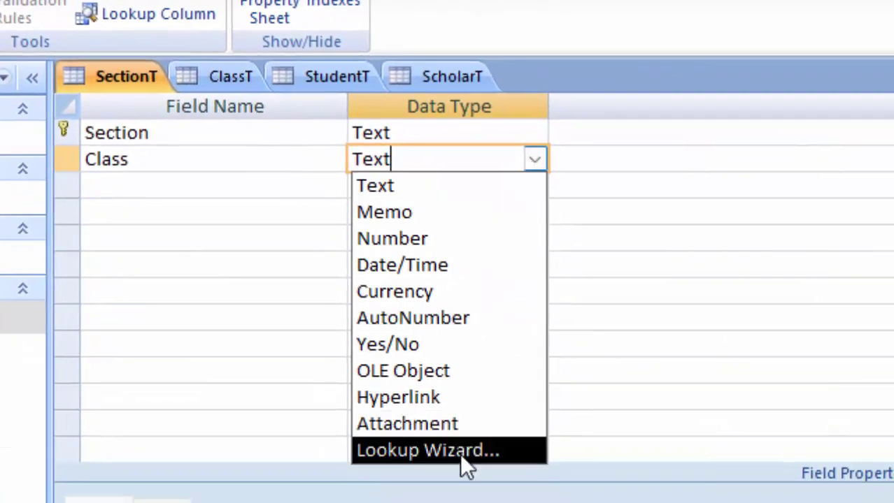
Make Class a Lookup Wizard field using ClassT's Class column, then save the table.
{"action": "left_click", "coordinate": [459, 451]}
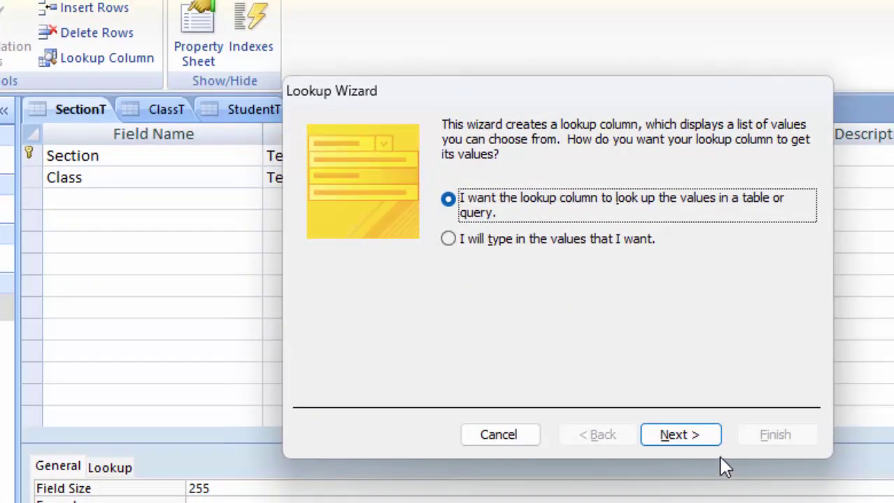
{"action": "left_click", "coordinate": [696, 433]}
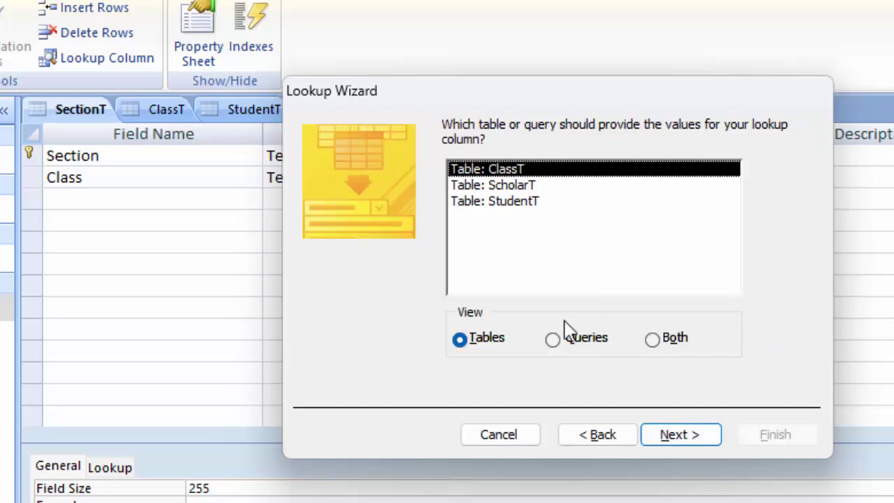
{"action": "left_click", "coordinate": [698, 437]}
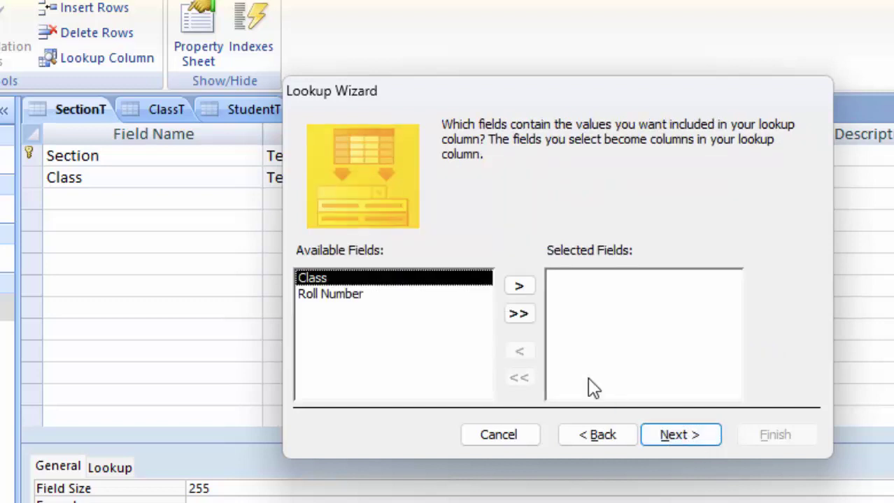
{"action": "left_click", "coordinate": [519, 286]}
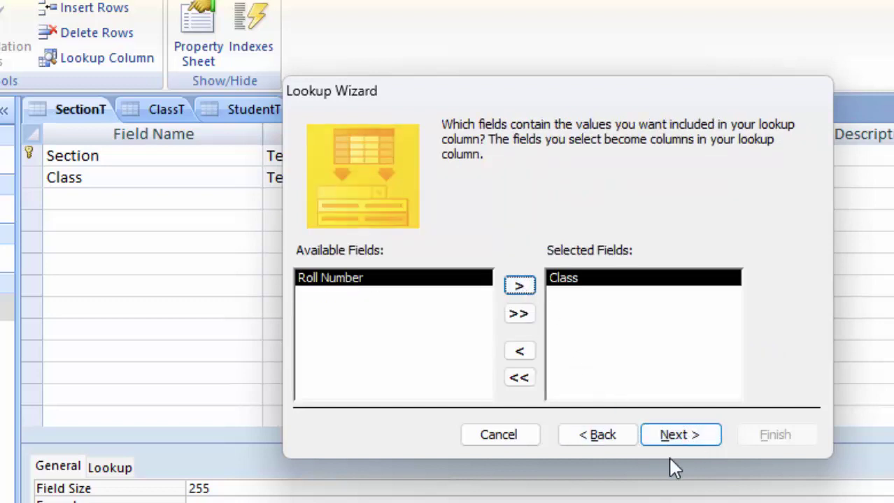
{"action": "left_click", "coordinate": [683, 443]}
{"action": "left_click", "coordinate": [684, 444]}
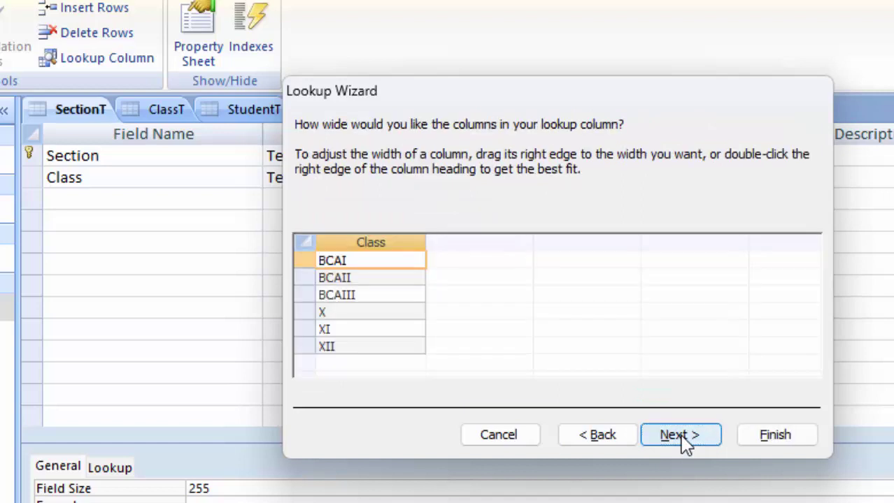
{"action": "left_click", "coordinate": [684, 443]}
{"action": "left_click", "coordinate": [753, 432]}
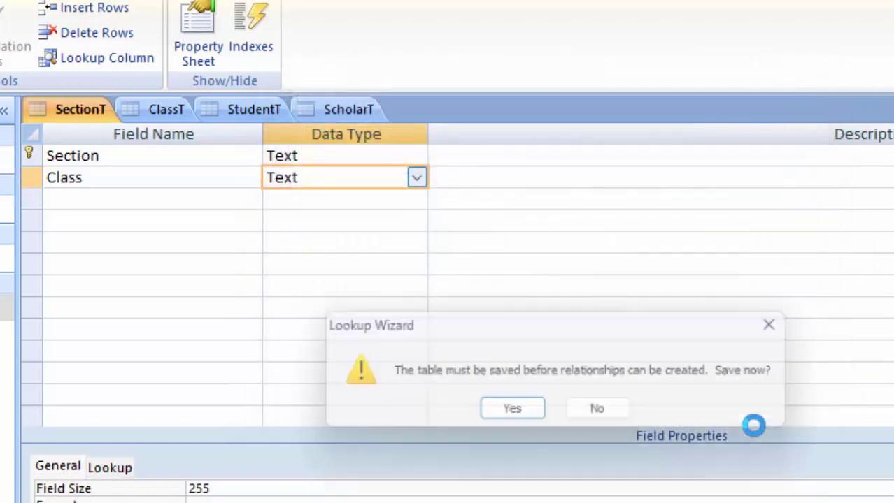
{"action": "left_click", "coordinate": [514, 418]}
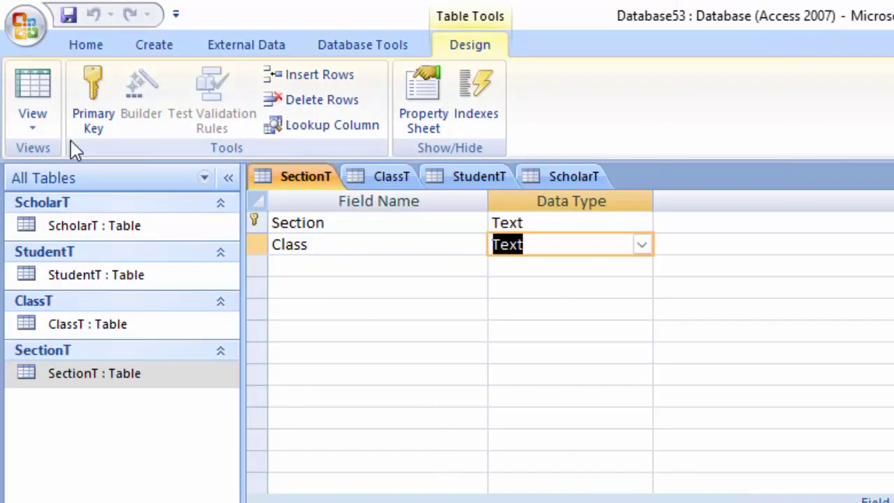
In Datasheet View, enter sections A, B and C as three records.
{"action": "left_click", "coordinate": [35, 89]}
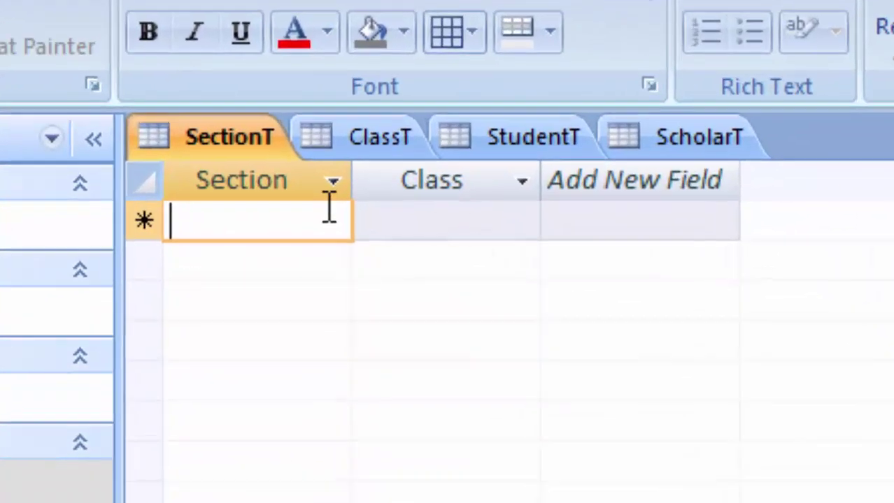
{"action": "type", "text": "A"}
{"action": "key", "text": "Tab"}
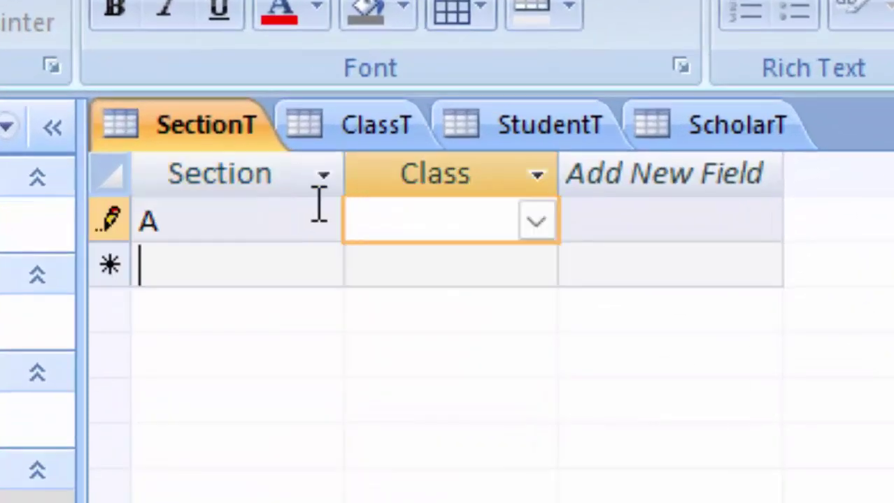
{"action": "key", "text": "Tab"}
{"action": "type", "text": "B"}
{"action": "key", "text": "Tab"}
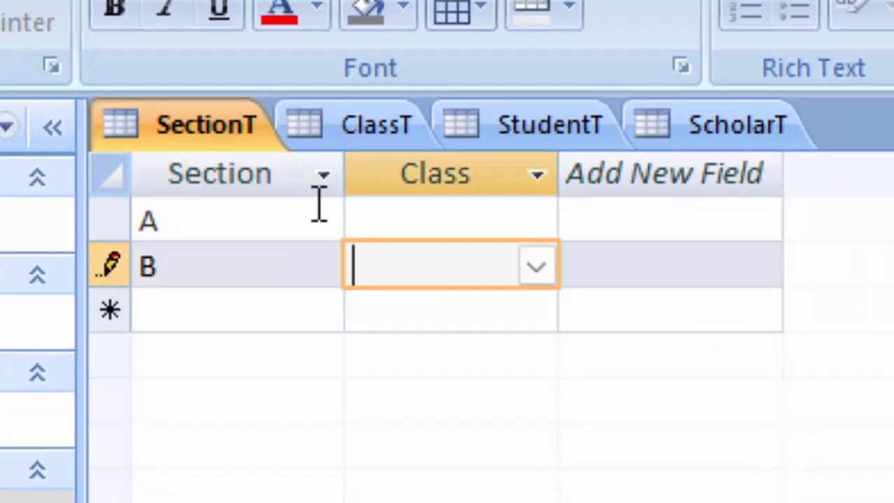
{"action": "key", "text": "Tab"}
{"action": "type", "text": "C"}
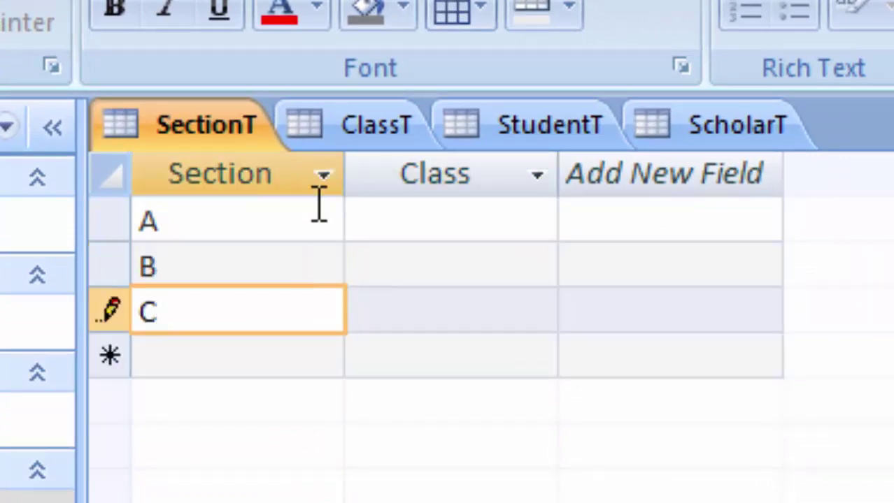
Check record A's Class dropdown list without choosing a class.
{"action": "left_click", "coordinate": [446, 226]}
{"action": "left_click", "coordinate": [535, 222]}
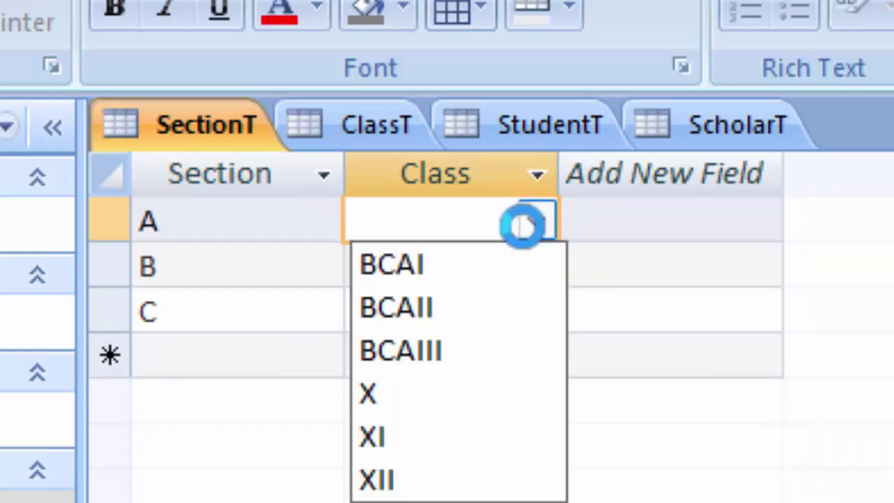
{"action": "left_click", "coordinate": [523, 224]}
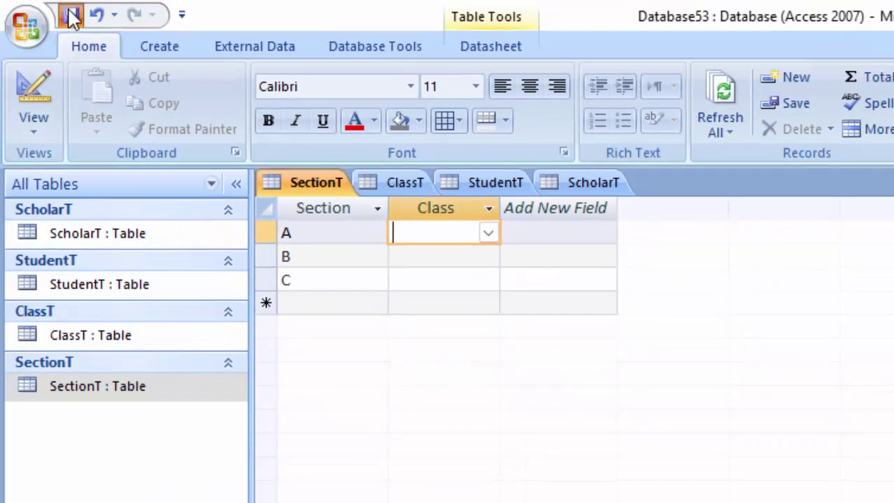
Close the ScholarT, StudentT, ClassT and SectionT tabs one after another.
{"action": "right_click", "coordinate": [596, 187]}
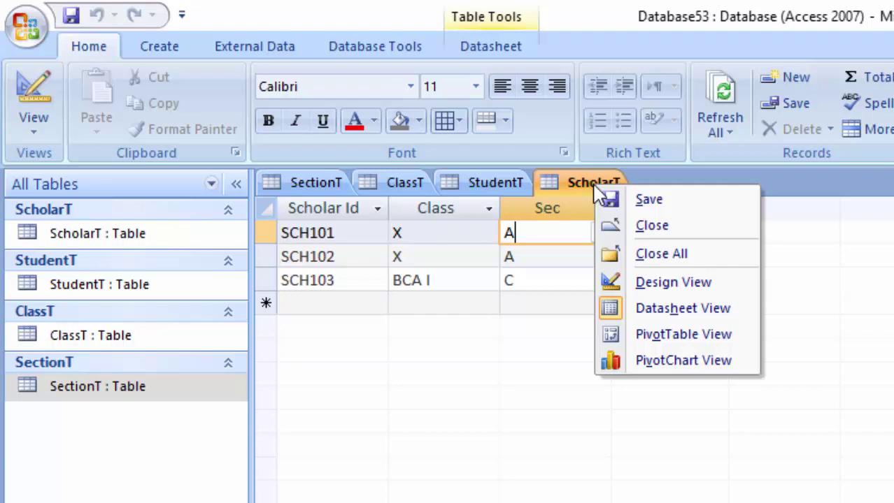
{"action": "left_click", "coordinate": [642, 226]}
{"action": "right_click", "coordinate": [510, 188]}
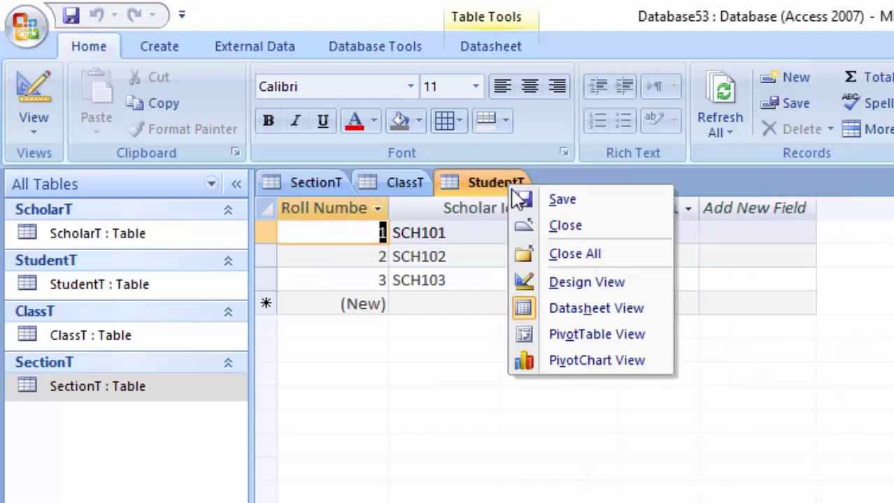
{"action": "left_click", "coordinate": [541, 225]}
{"action": "right_click", "coordinate": [385, 181]}
{"action": "left_click", "coordinate": [413, 214]}
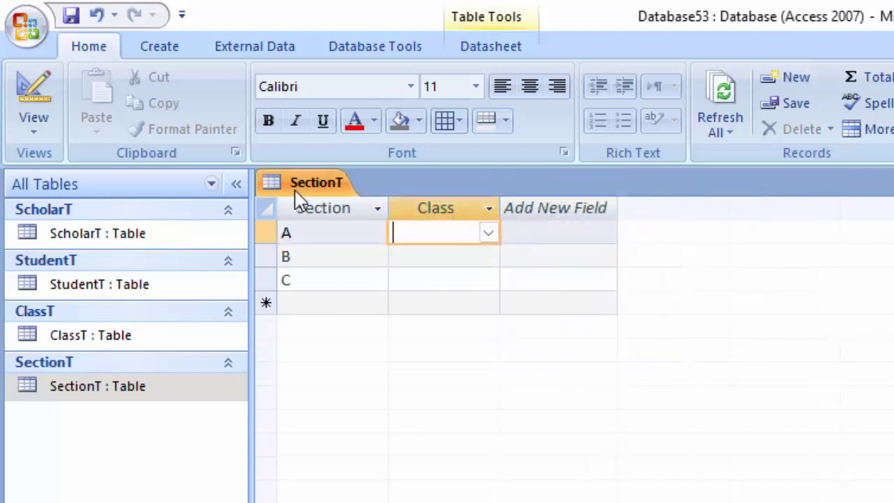
{"action": "right_click", "coordinate": [297, 186]}
{"action": "left_click", "coordinate": [329, 226]}
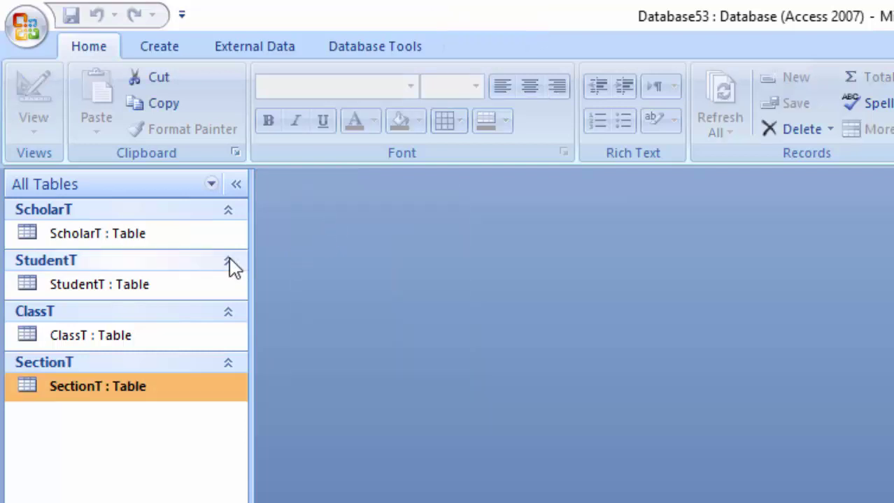
In the Relationships window, delete the ClassT–SectionT relationship and move ClassT to the right of SectionT.
{"action": "left_click", "coordinate": [356, 50]}
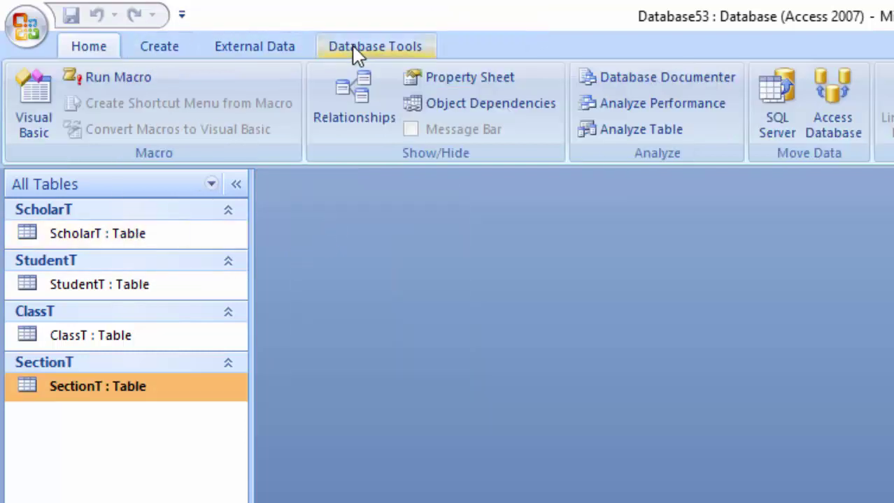
{"action": "left_click", "coordinate": [370, 104]}
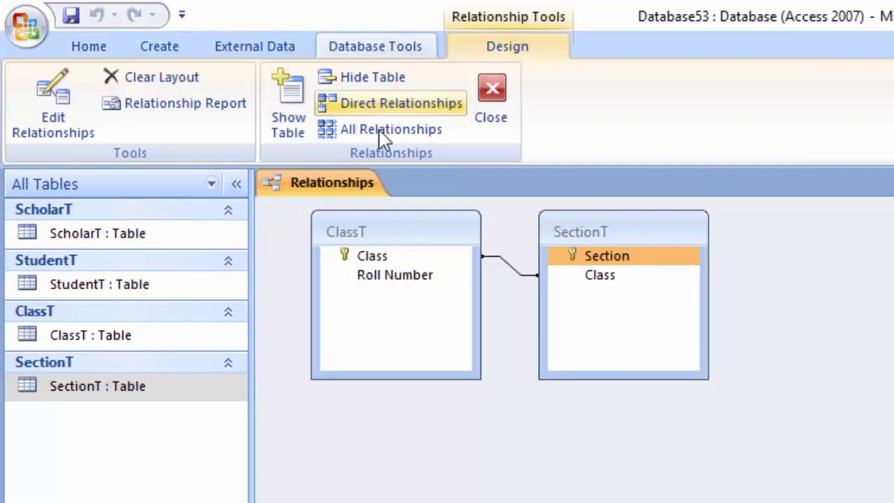
{"action": "right_click", "coordinate": [530, 283]}
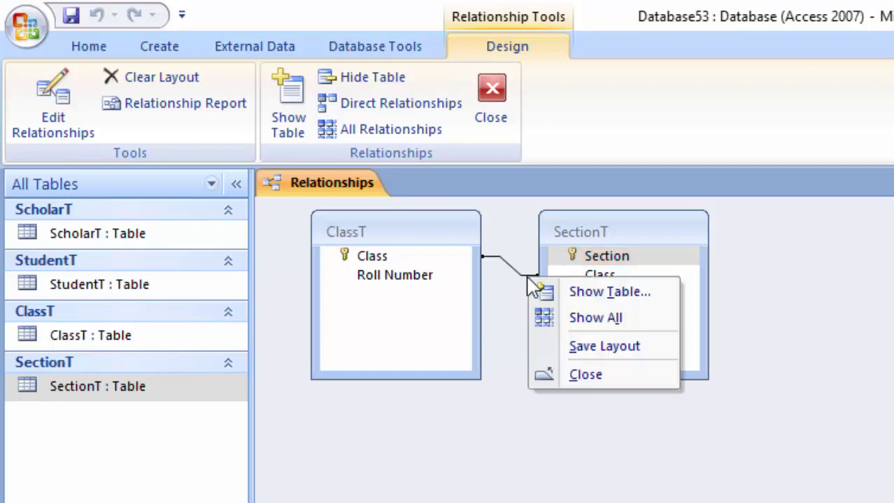
{"action": "left_click", "coordinate": [522, 281]}
{"action": "right_click", "coordinate": [524, 284]}
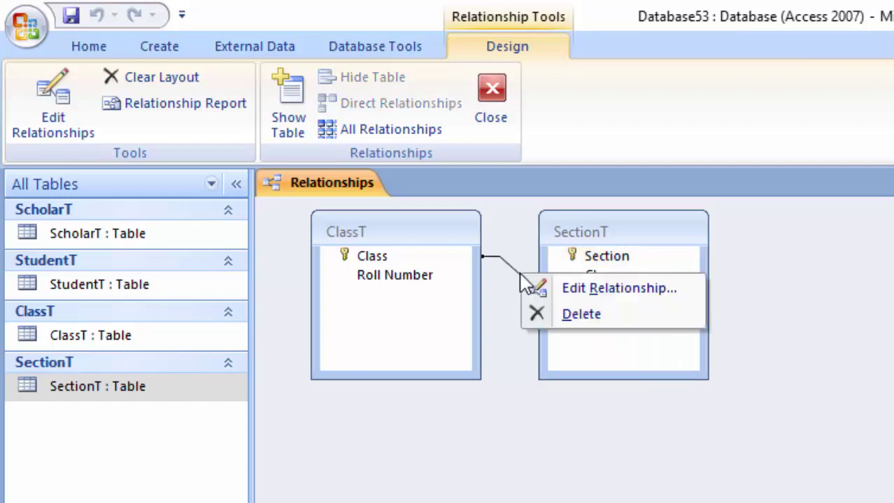
{"action": "left_click", "coordinate": [552, 314]}
{"action": "left_click", "coordinate": [738, 495]}
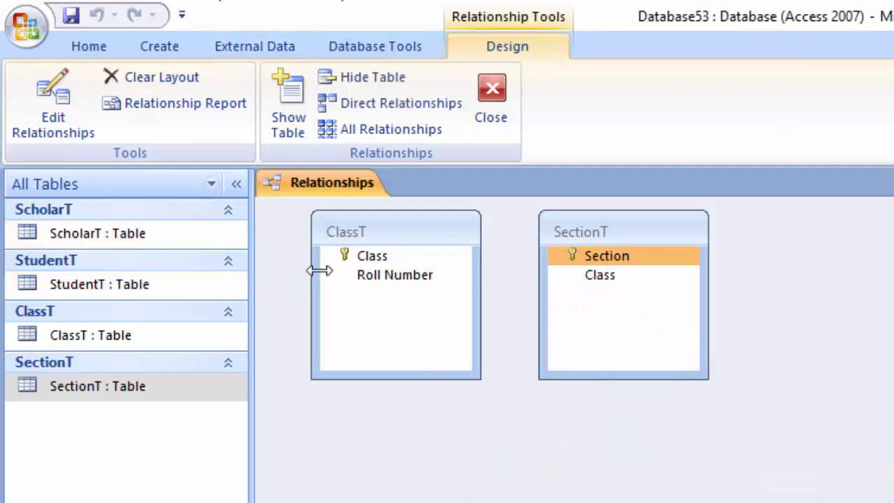
{"action": "left_click_drag", "start_coordinate": [402, 234], "coordinate": [867, 241]}
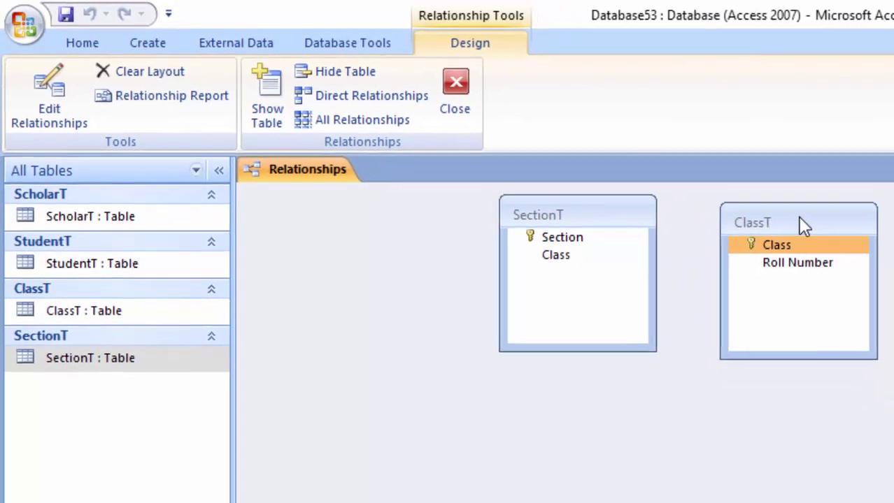
Add ScholarT to the left and StudentT beneath it, then start linking them on Scholar Id.
{"action": "mouse_move", "coordinate": [146, 201]}
{"action": "left_mouse_down"}
{"action": "mouse_move", "coordinate": [348, 224]}
{"action": "mouse_move", "coordinate": [356, 217]}
{"action": "left_mouse_up"}
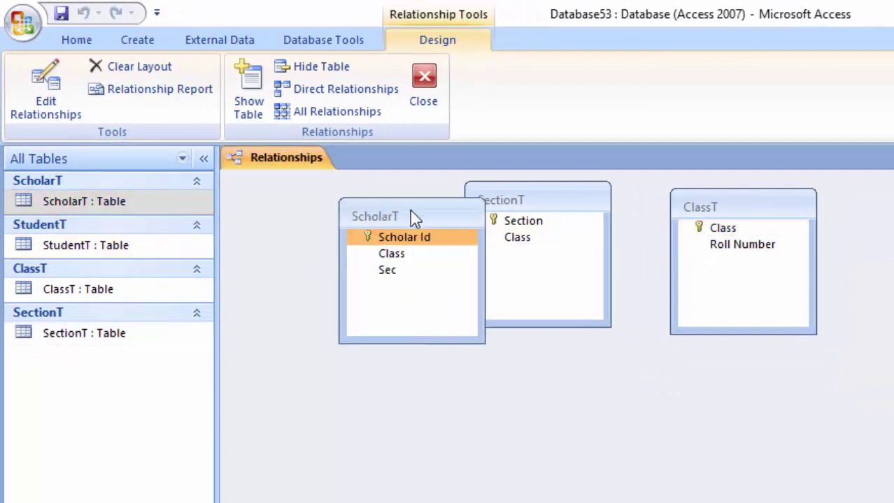
{"action": "left_click_drag", "start_coordinate": [412, 210], "coordinate": [352, 203]}
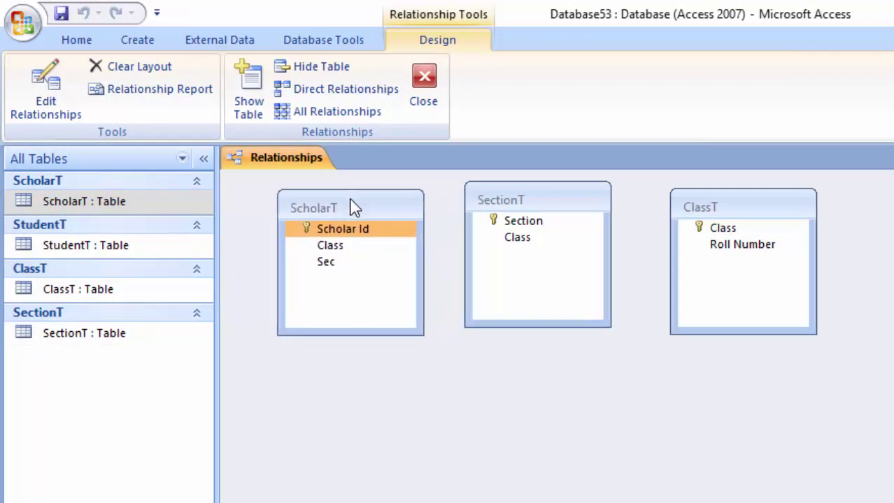
{"action": "left_click_drag", "start_coordinate": [135, 246], "coordinate": [692, 379]}
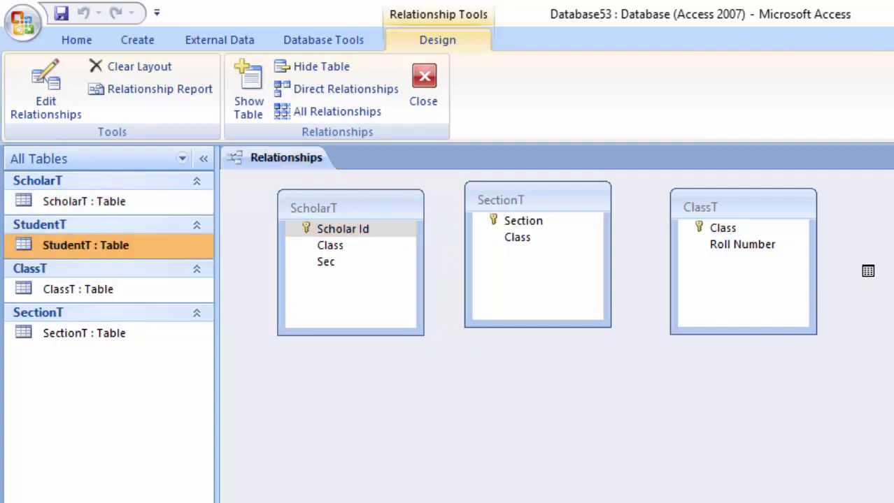
{"action": "left_click_drag", "start_coordinate": [891, 264], "coordinate": [381, 370]}
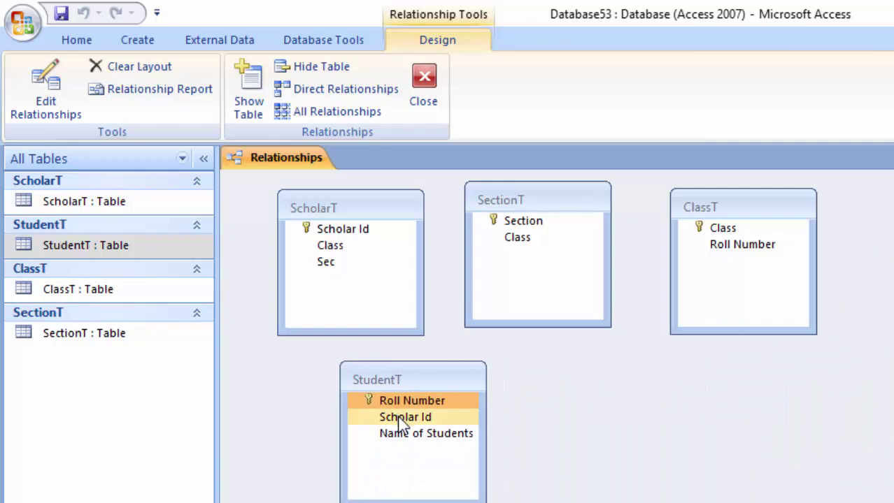
{"action": "mouse_move", "coordinate": [402, 418]}
{"action": "left_mouse_down"}
{"action": "mouse_move", "coordinate": [311, 230]}
{"action": "mouse_move", "coordinate": [281, 214]}
{"action": "left_mouse_up"}
Create the ScholarT–StudentT relationship with enforced referential integrity, cascading updates and cascading deletes.
{"action": "left_click", "coordinate": [569, 267]}
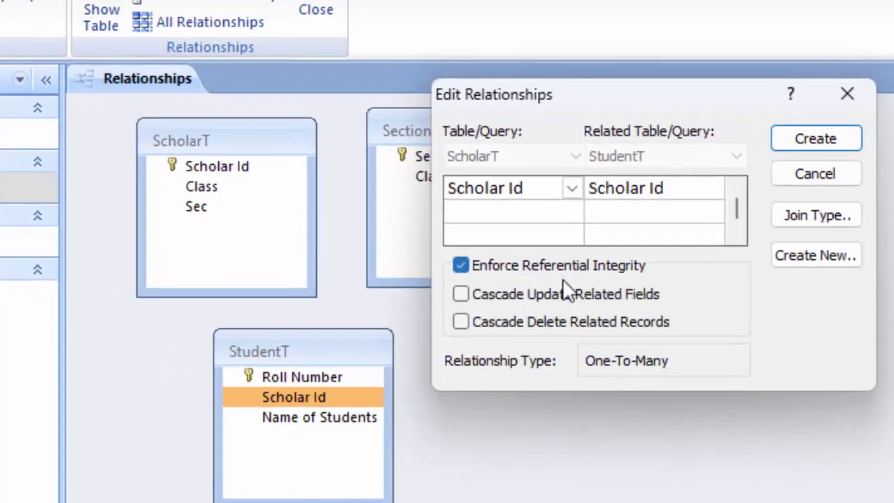
{"action": "left_click", "coordinate": [561, 322]}
{"action": "left_click", "coordinate": [563, 296]}
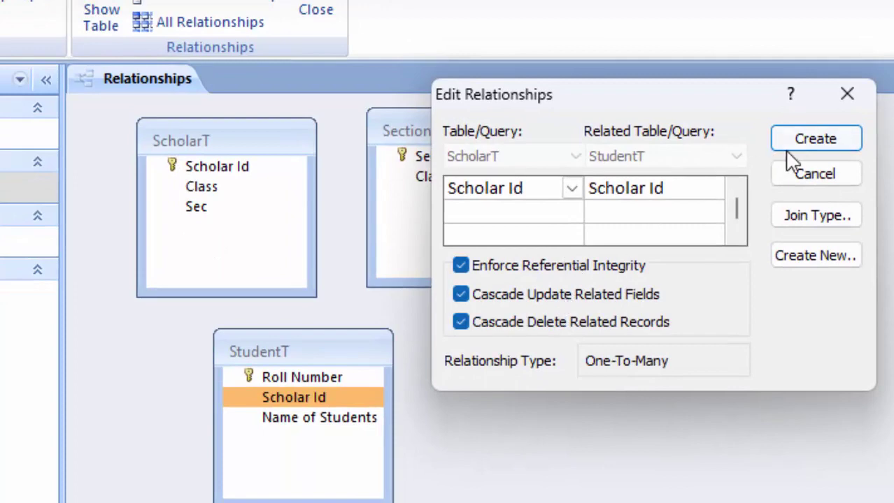
{"action": "left_click", "coordinate": [816, 140]}
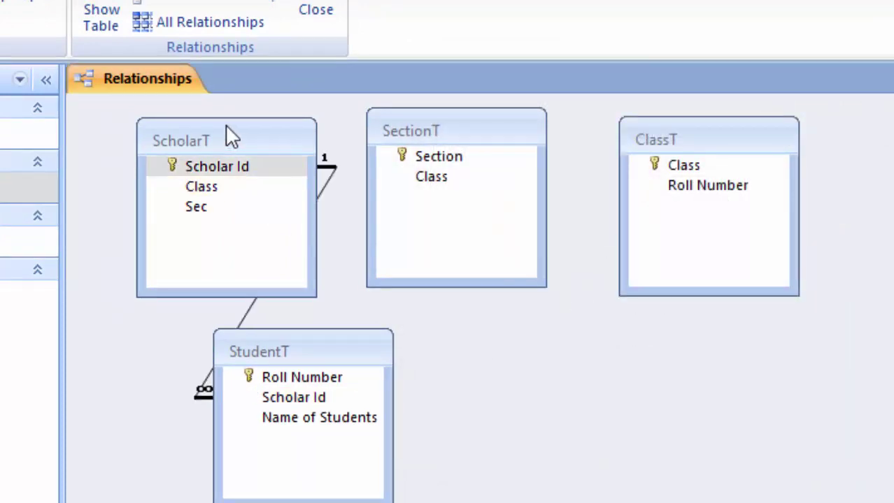
Rearrange the ScholarT, ClassT, SectionT and StudentT boxes and make SectionT narrower.
{"action": "mouse_move", "coordinate": [227, 133]}
{"action": "left_mouse_down"}
{"action": "mouse_move", "coordinate": [160, 126]}
{"action": "mouse_move", "coordinate": [183, 142]}
{"action": "left_mouse_up"}
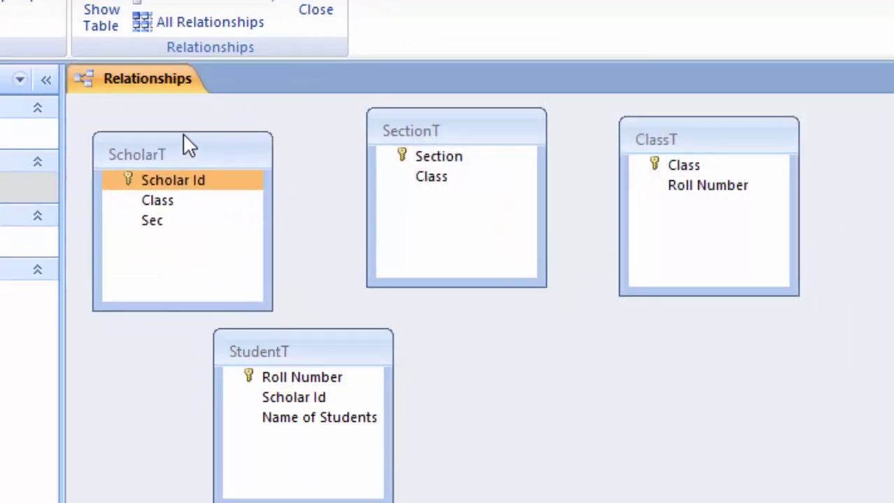
{"action": "left_click_drag", "start_coordinate": [725, 135], "coordinate": [804, 132]}
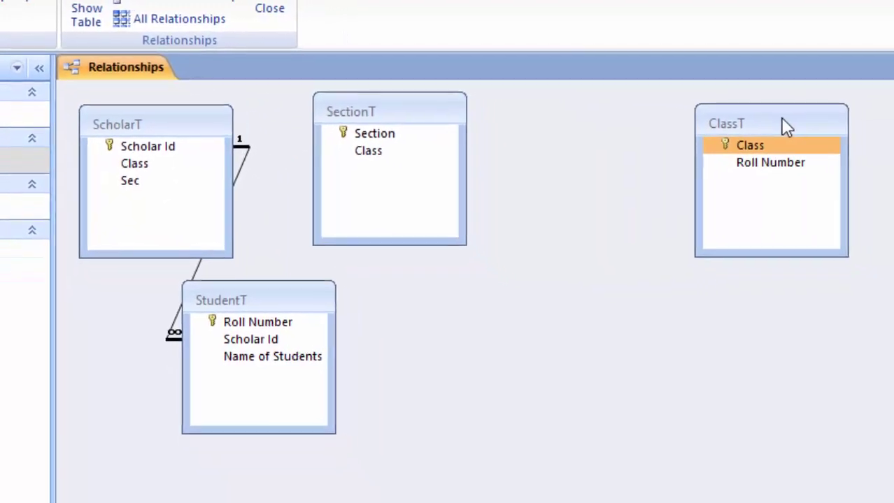
{"action": "left_click", "coordinate": [442, 102]}
{"action": "left_click_drag", "start_coordinate": [462, 121], "coordinate": [568, 130]}
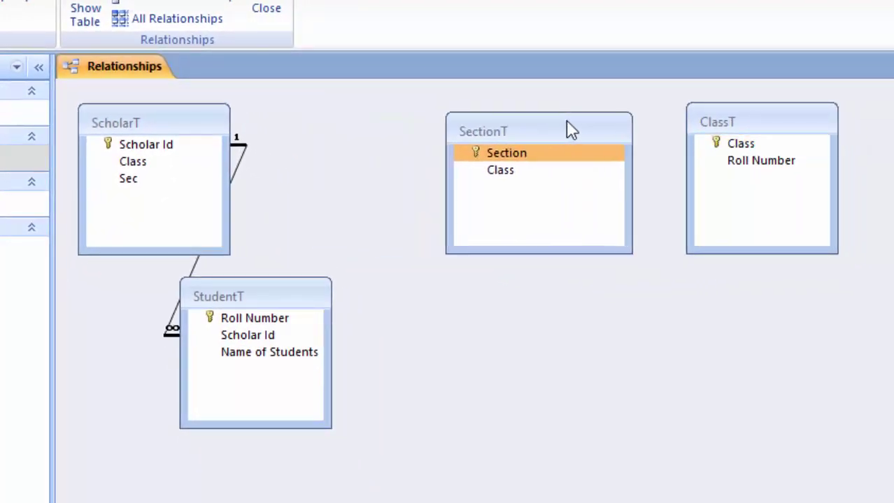
{"action": "left_click_drag", "start_coordinate": [629, 233], "coordinate": [594, 242]}
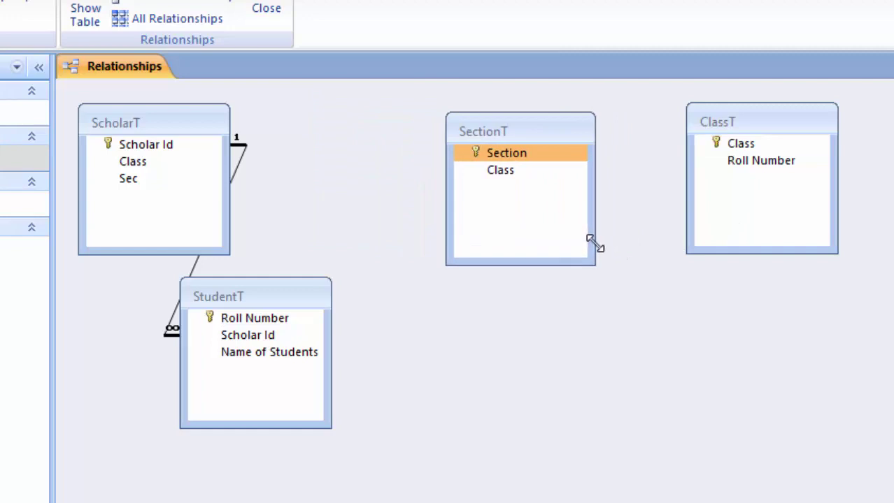
{"action": "left_click_drag", "start_coordinate": [238, 294], "coordinate": [333, 326]}
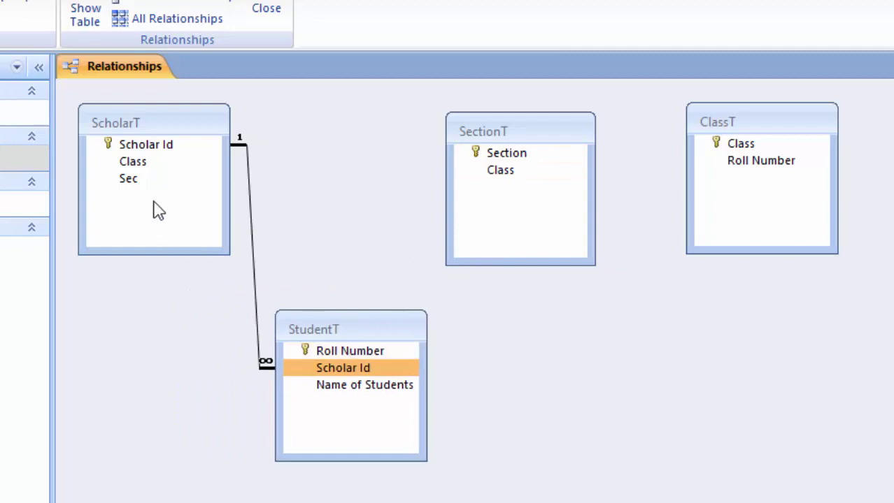
{"action": "left_click_drag", "start_coordinate": [152, 188], "coordinate": [465, 183]}
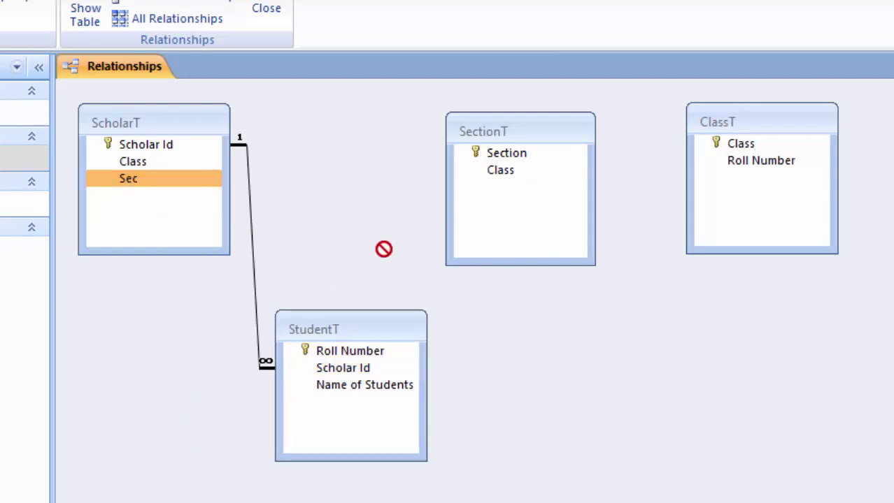
Relate ScholarT's Sec to SectionT's Section with referential integrity and both cascade options.
{"action": "left_click_drag", "start_coordinate": [491, 156], "coordinate": [493, 155]}
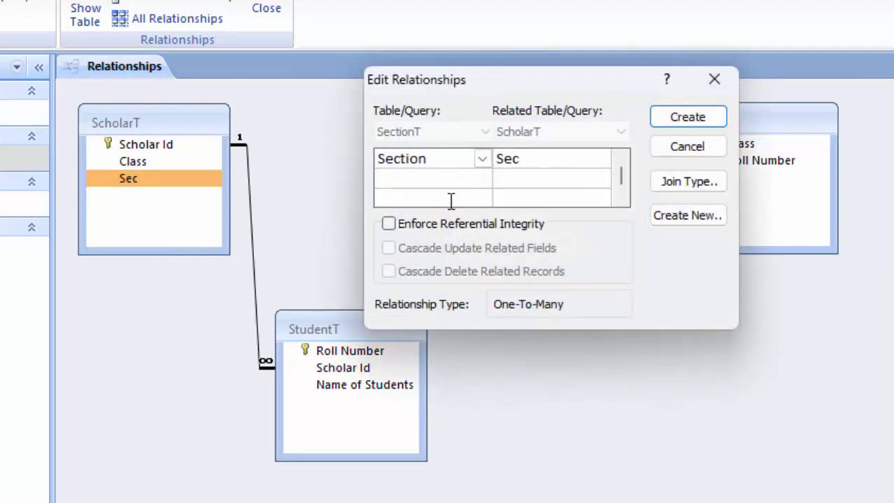
{"action": "left_click", "coordinate": [451, 224]}
{"action": "left_click", "coordinate": [455, 250]}
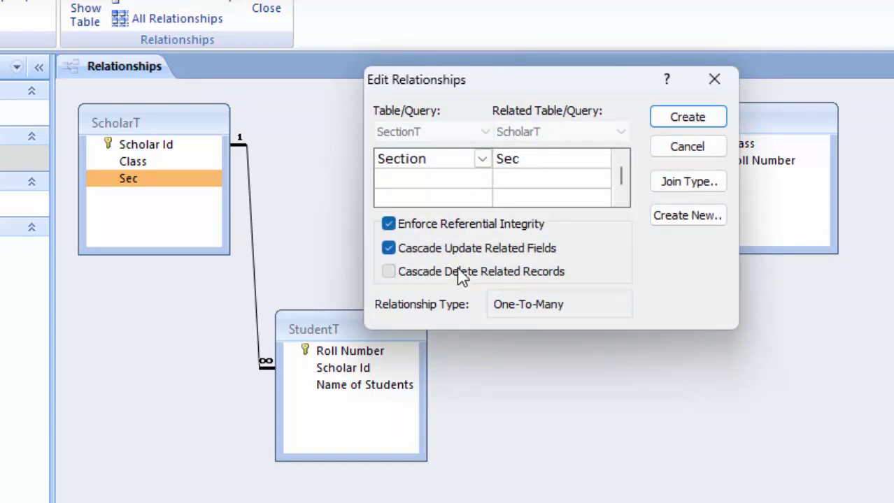
{"action": "left_click", "coordinate": [460, 273]}
{"action": "left_click", "coordinate": [660, 118]}
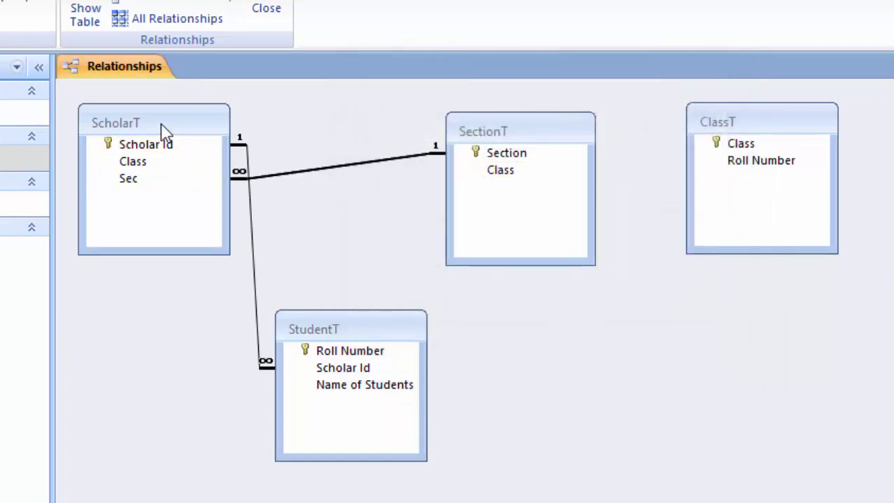
{"action": "left_click_drag", "start_coordinate": [167, 126], "coordinate": [158, 118]}
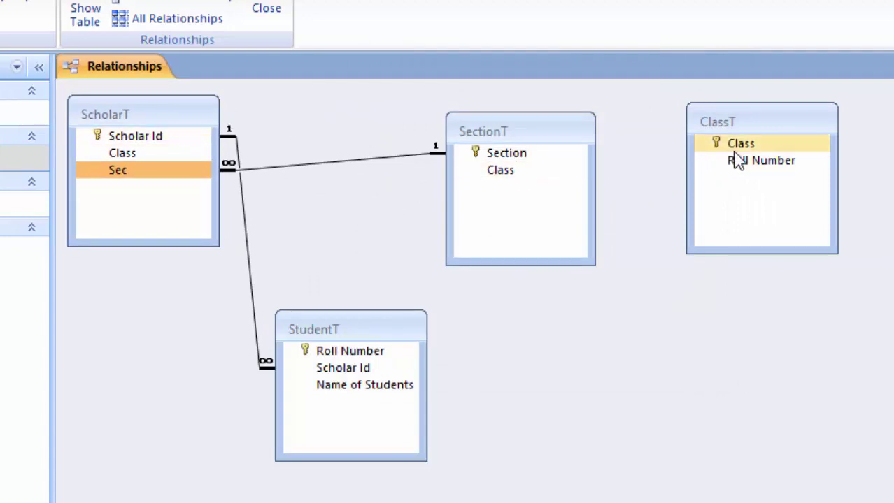
Relate SectionT's Class to ClassT's Class with referential integrity and both cascade options.
{"action": "left_click_drag", "start_coordinate": [527, 172], "coordinate": [677, 167]}
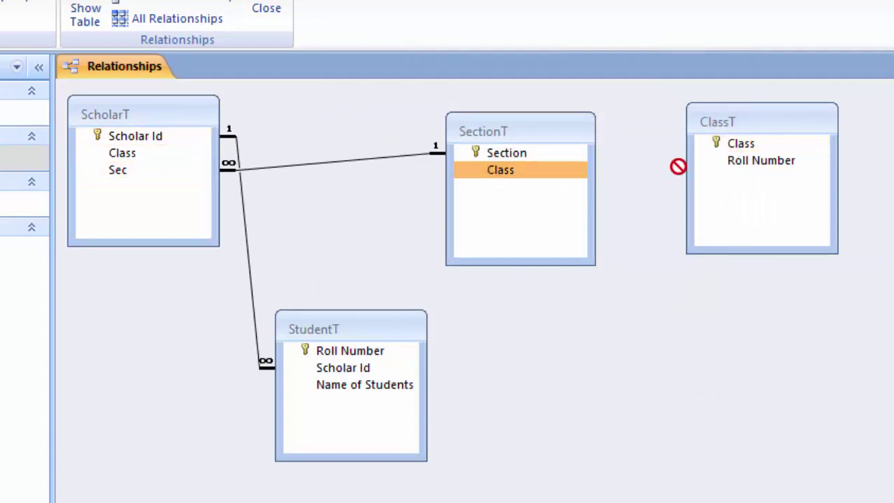
{"action": "left_click_drag", "start_coordinate": [713, 141], "coordinate": [714, 144]}
{"action": "left_click", "coordinate": [482, 226]}
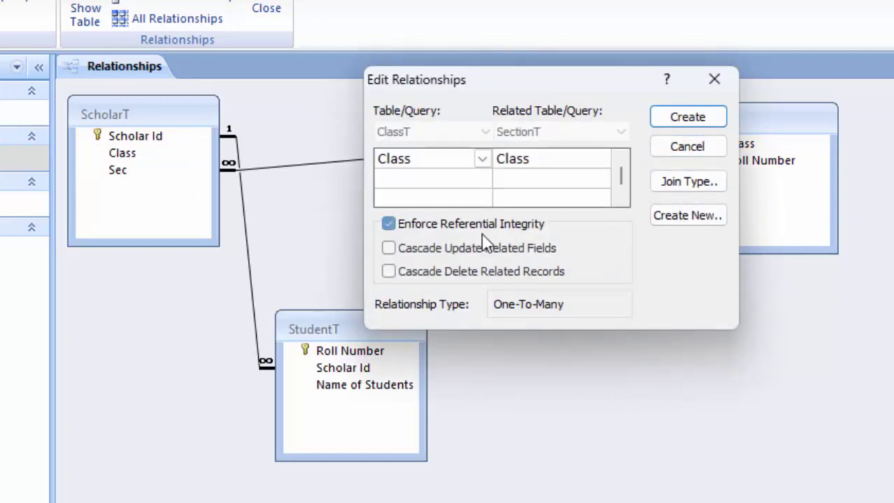
{"action": "left_click", "coordinate": [482, 249]}
{"action": "left_click", "coordinate": [490, 274]}
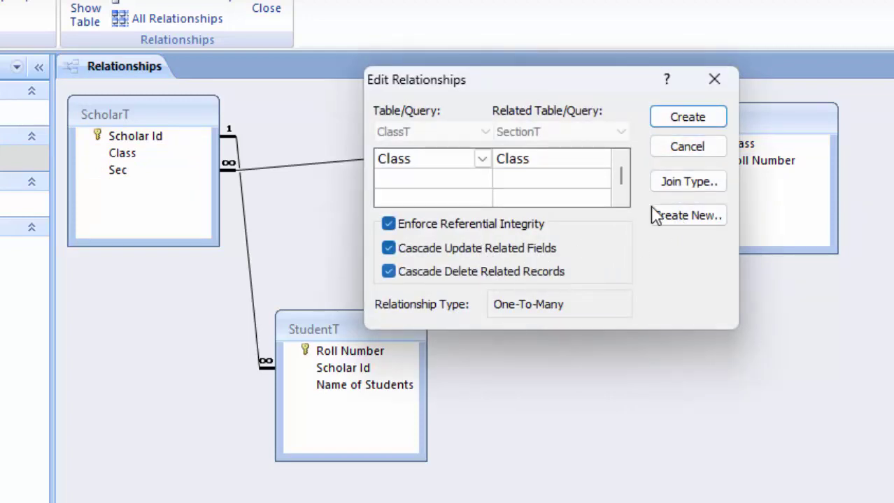
{"action": "left_click", "coordinate": [689, 116]}
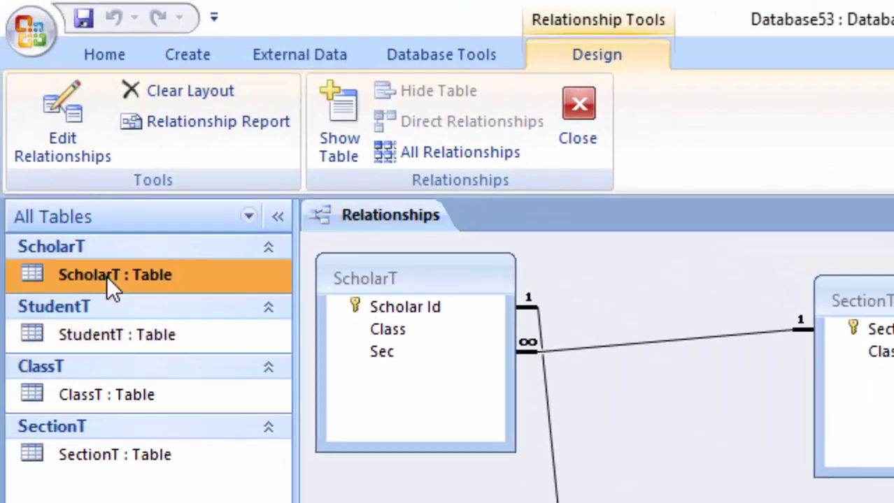
Open the ScholarT datasheet and expand the SCH101 and BCAII records to show their subdatasheets.
{"action": "double_click", "coordinate": [105, 278]}
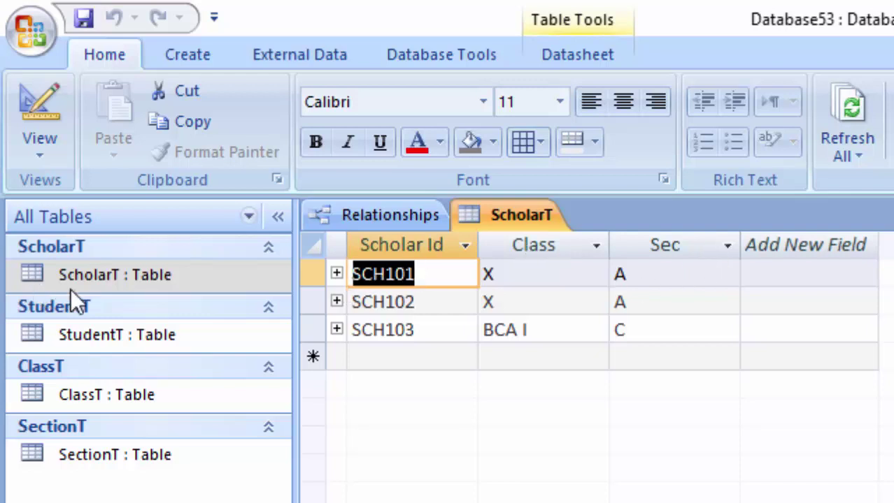
{"action": "left_click", "coordinate": [334, 278]}
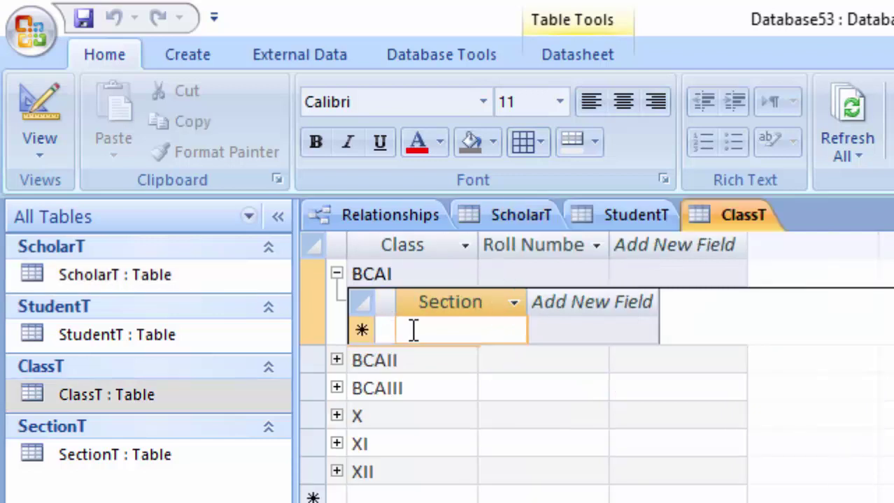
{"action": "left_click", "coordinate": [420, 357]}
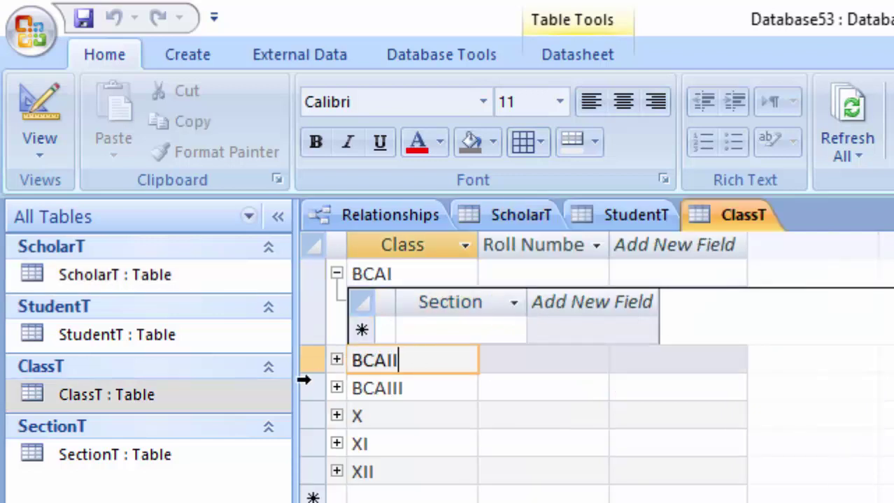
{"action": "left_click", "coordinate": [336, 359]}
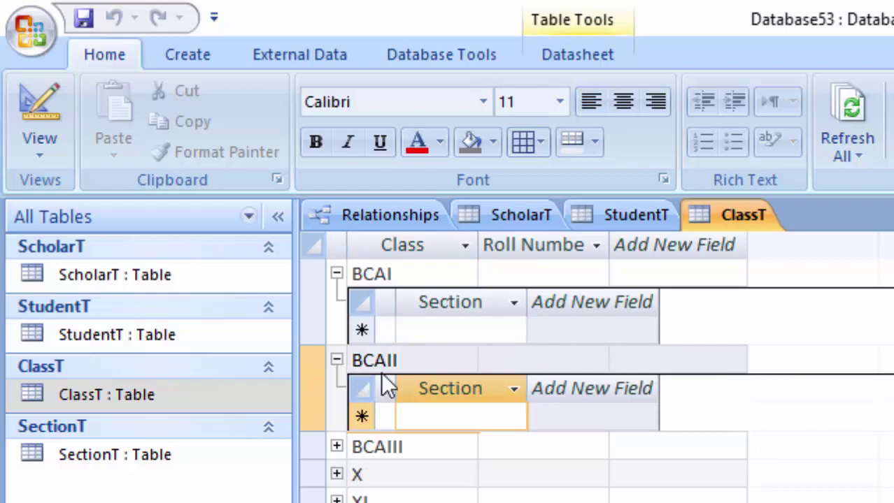